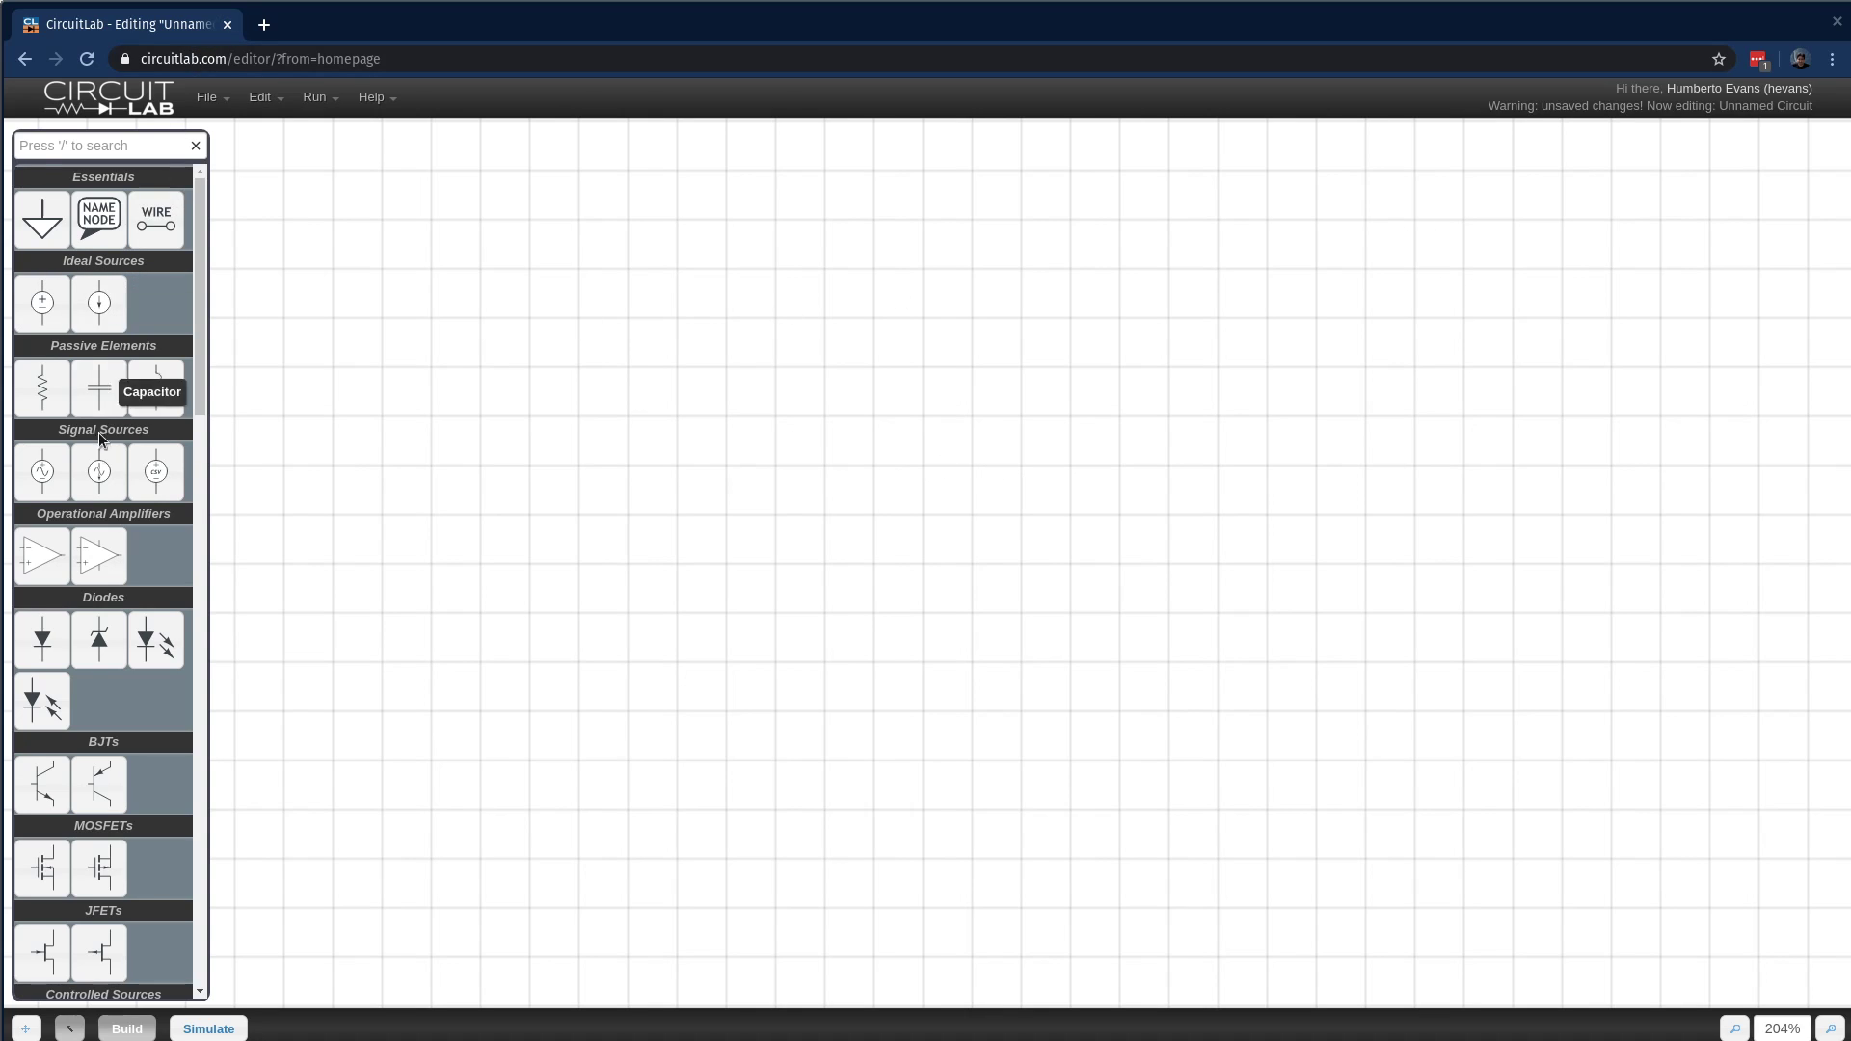
- Place a TL081 op-amp, OA8, at the centre of the schematic and deselect it
click(39, 550)
click(957, 567)
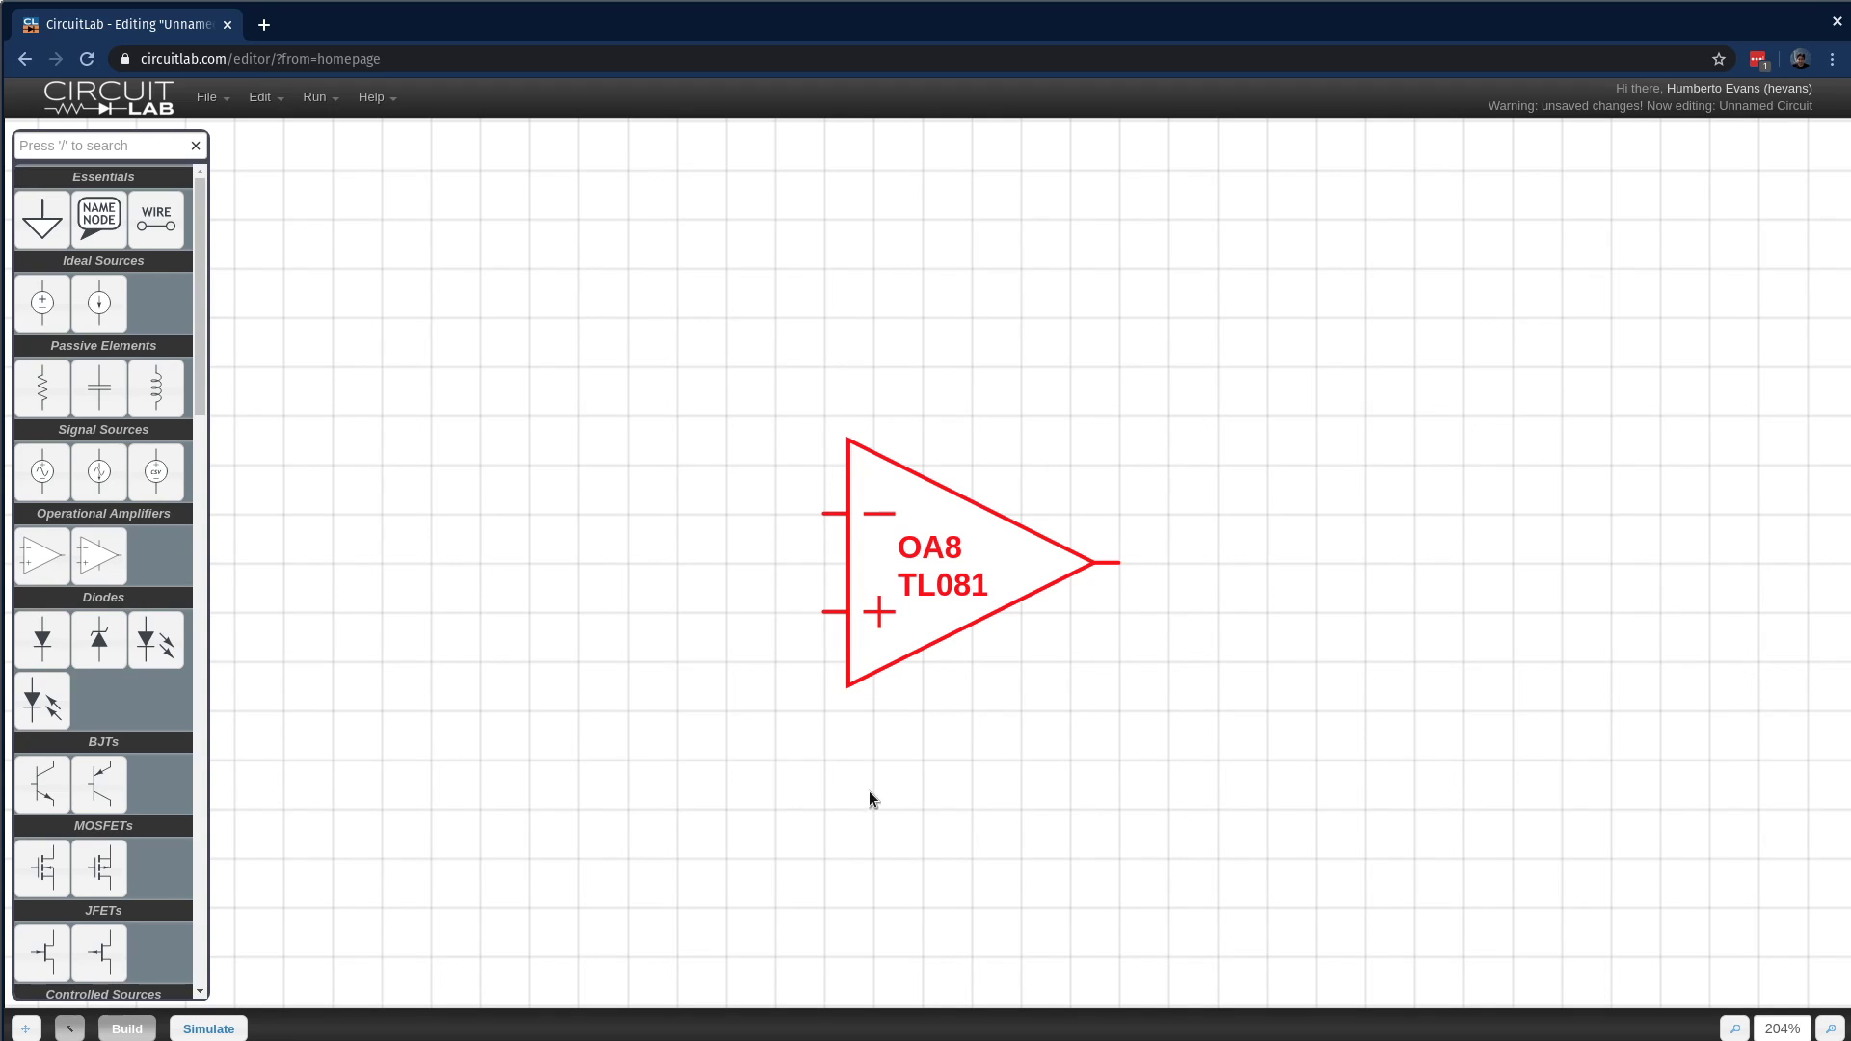
click(951, 825)
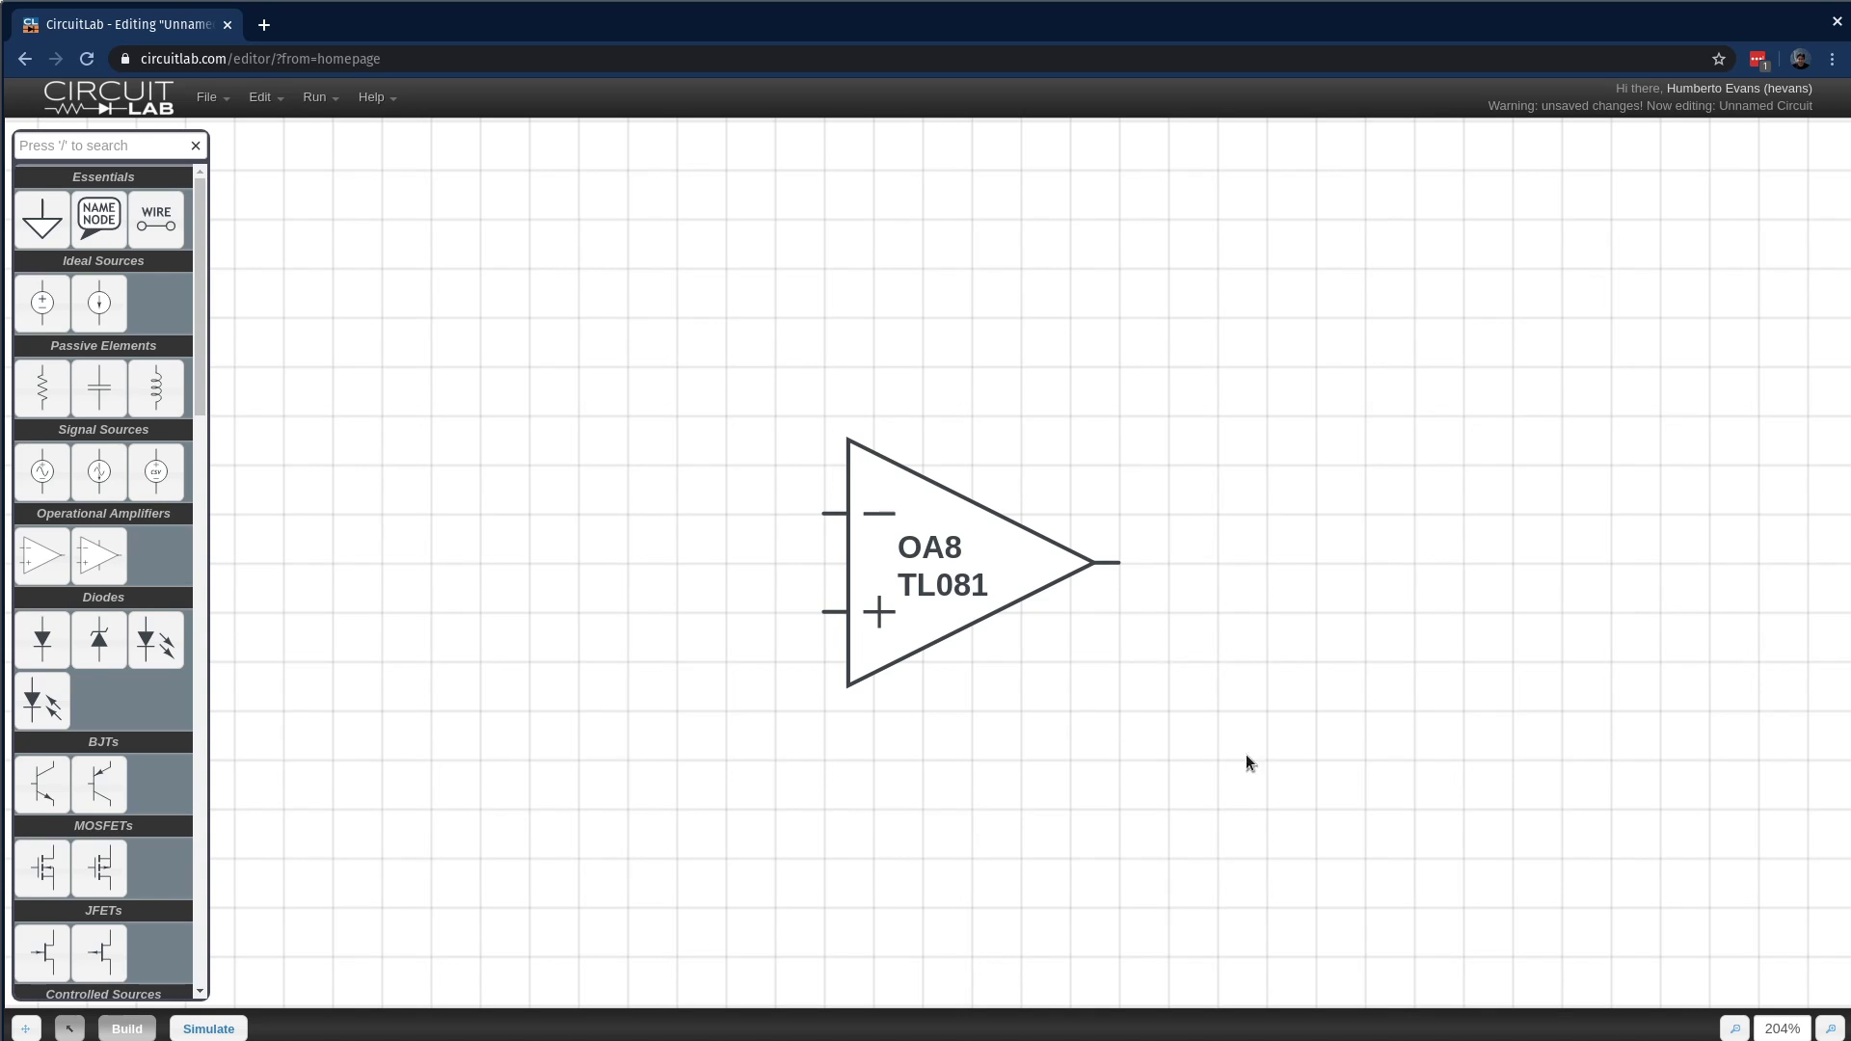
- Pick AD822 from OA8's device model list and close its properties
click(1015, 574)
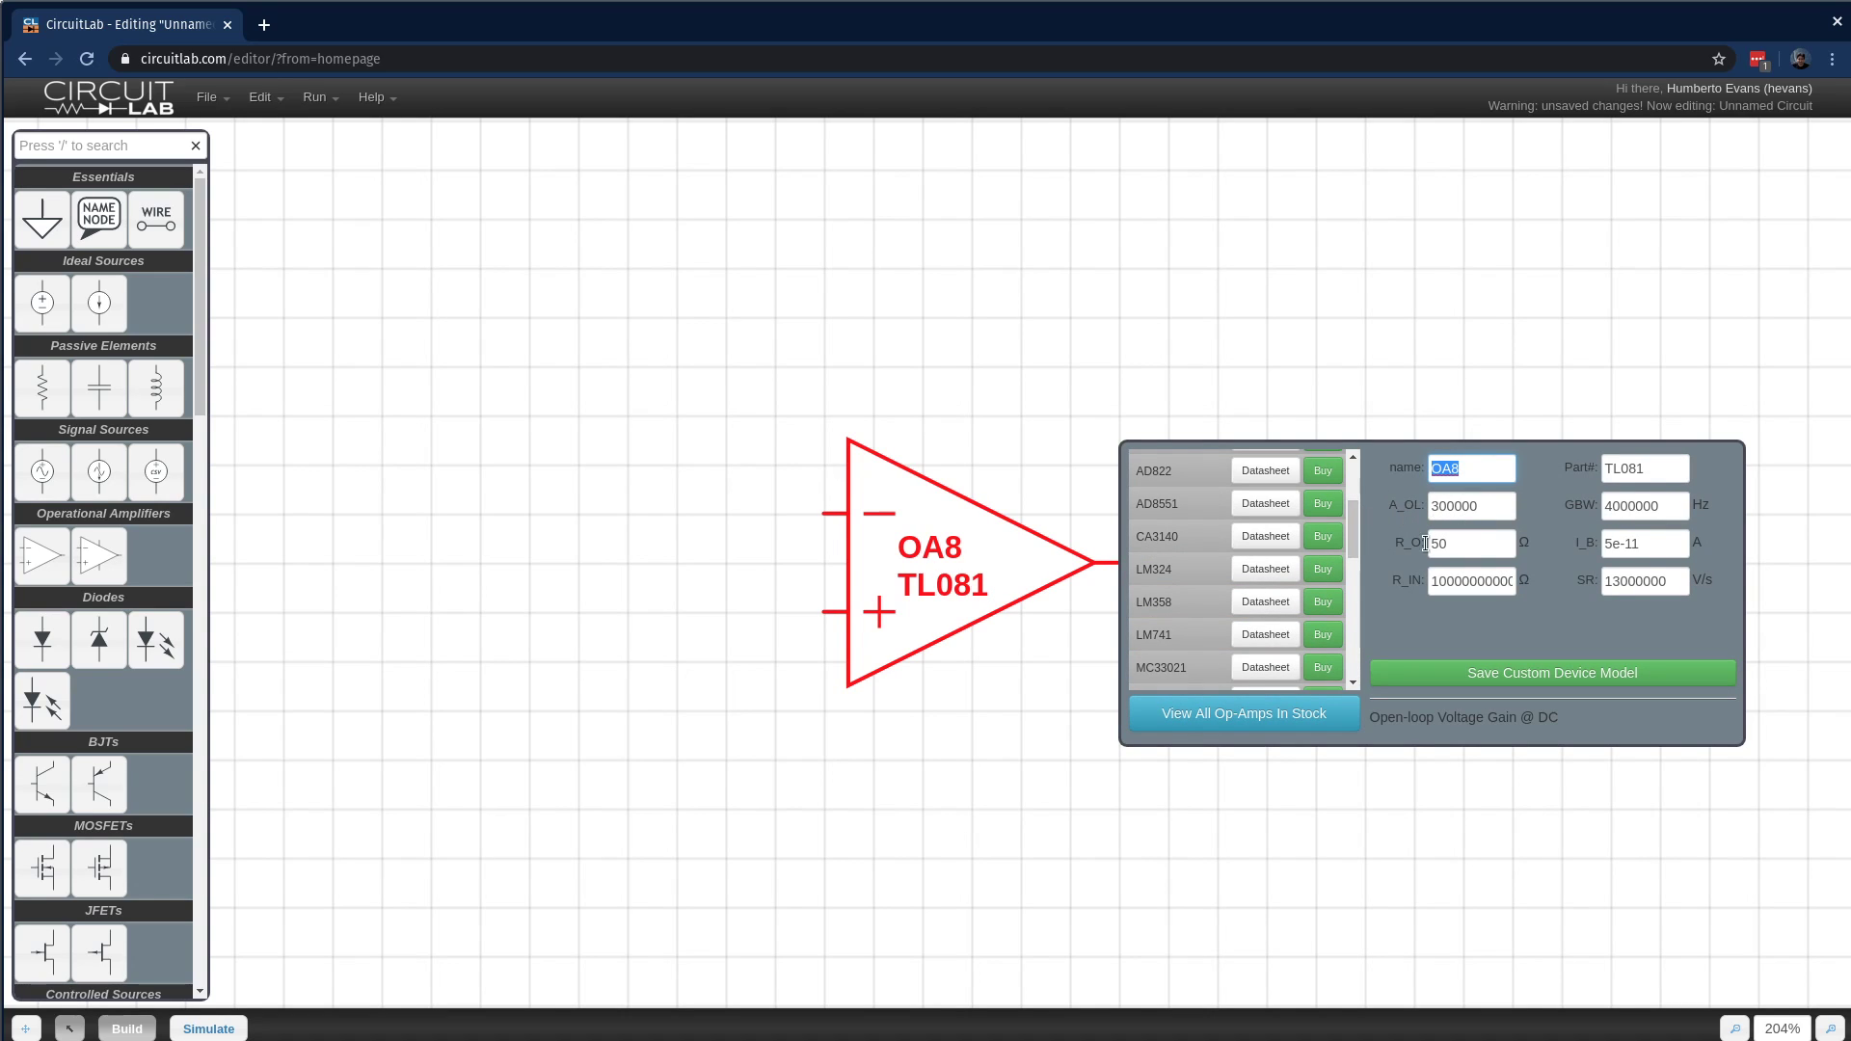
scroll(1167, 506, down, 3)
click(1173, 597)
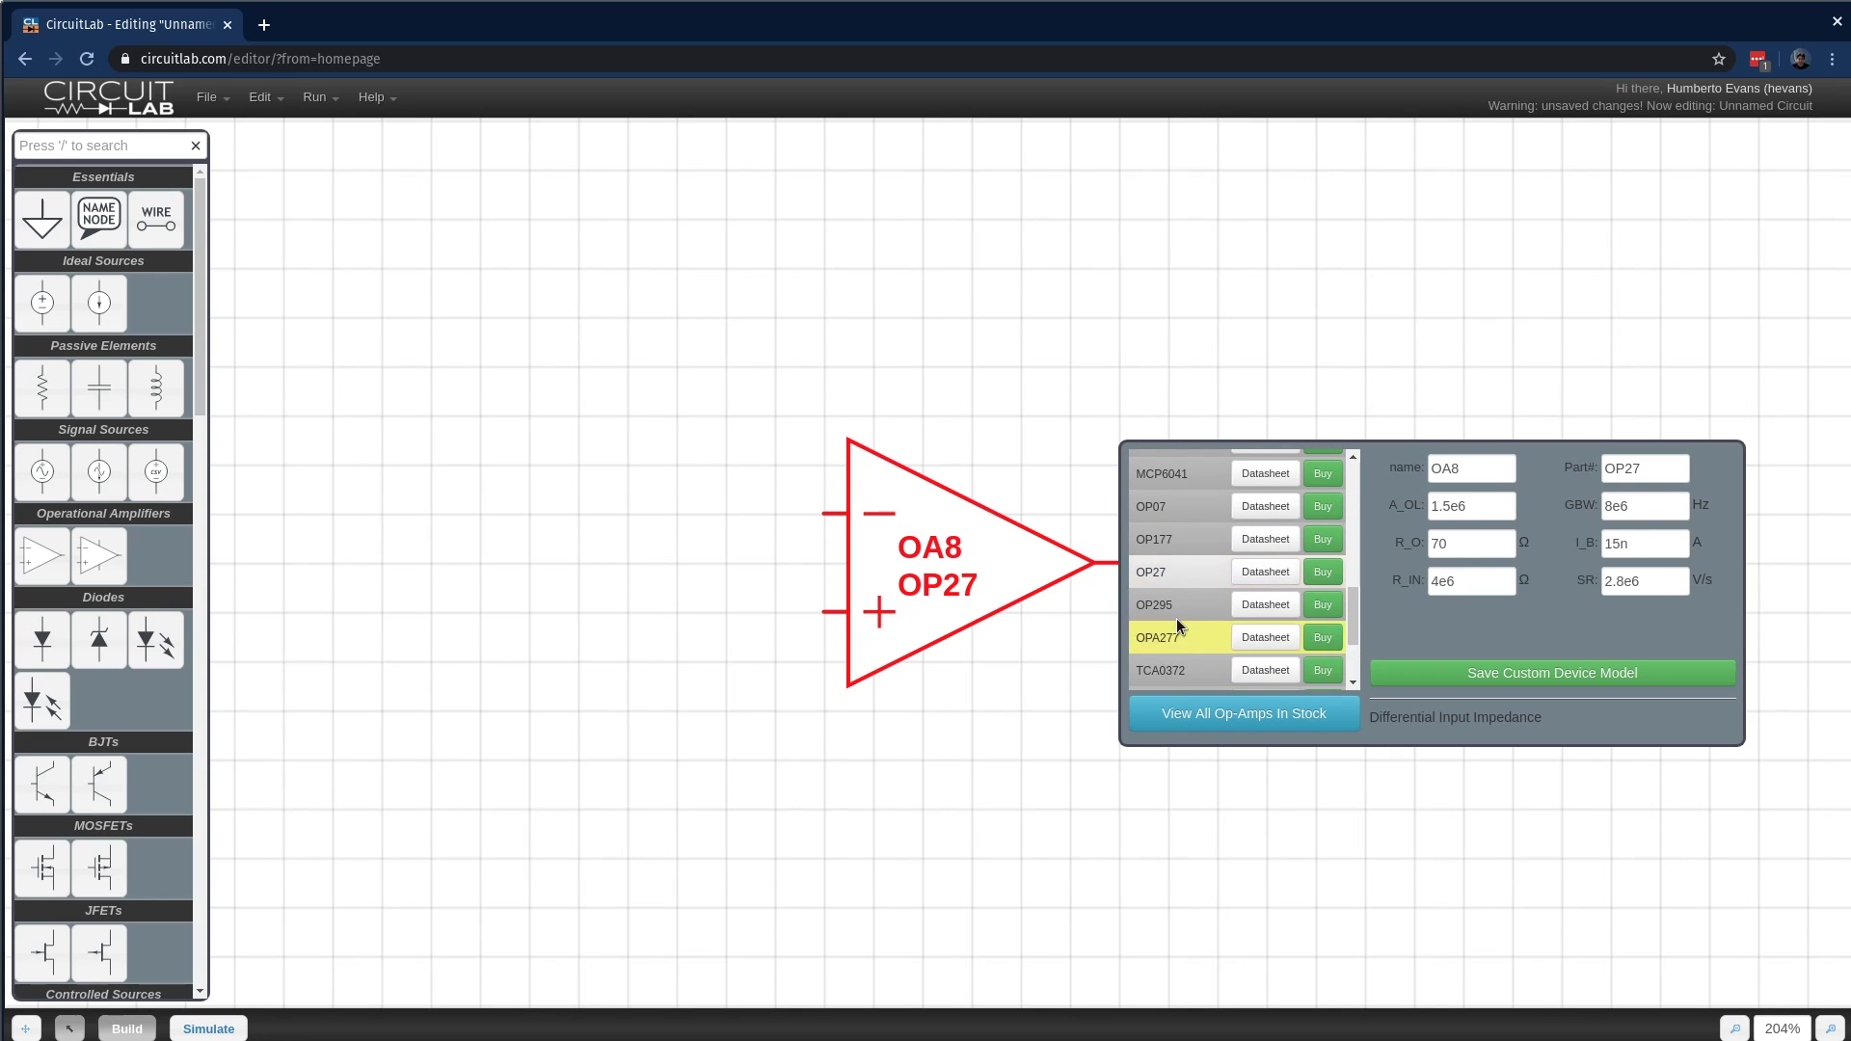
scroll(1181, 540, up, 3)
click(1176, 521)
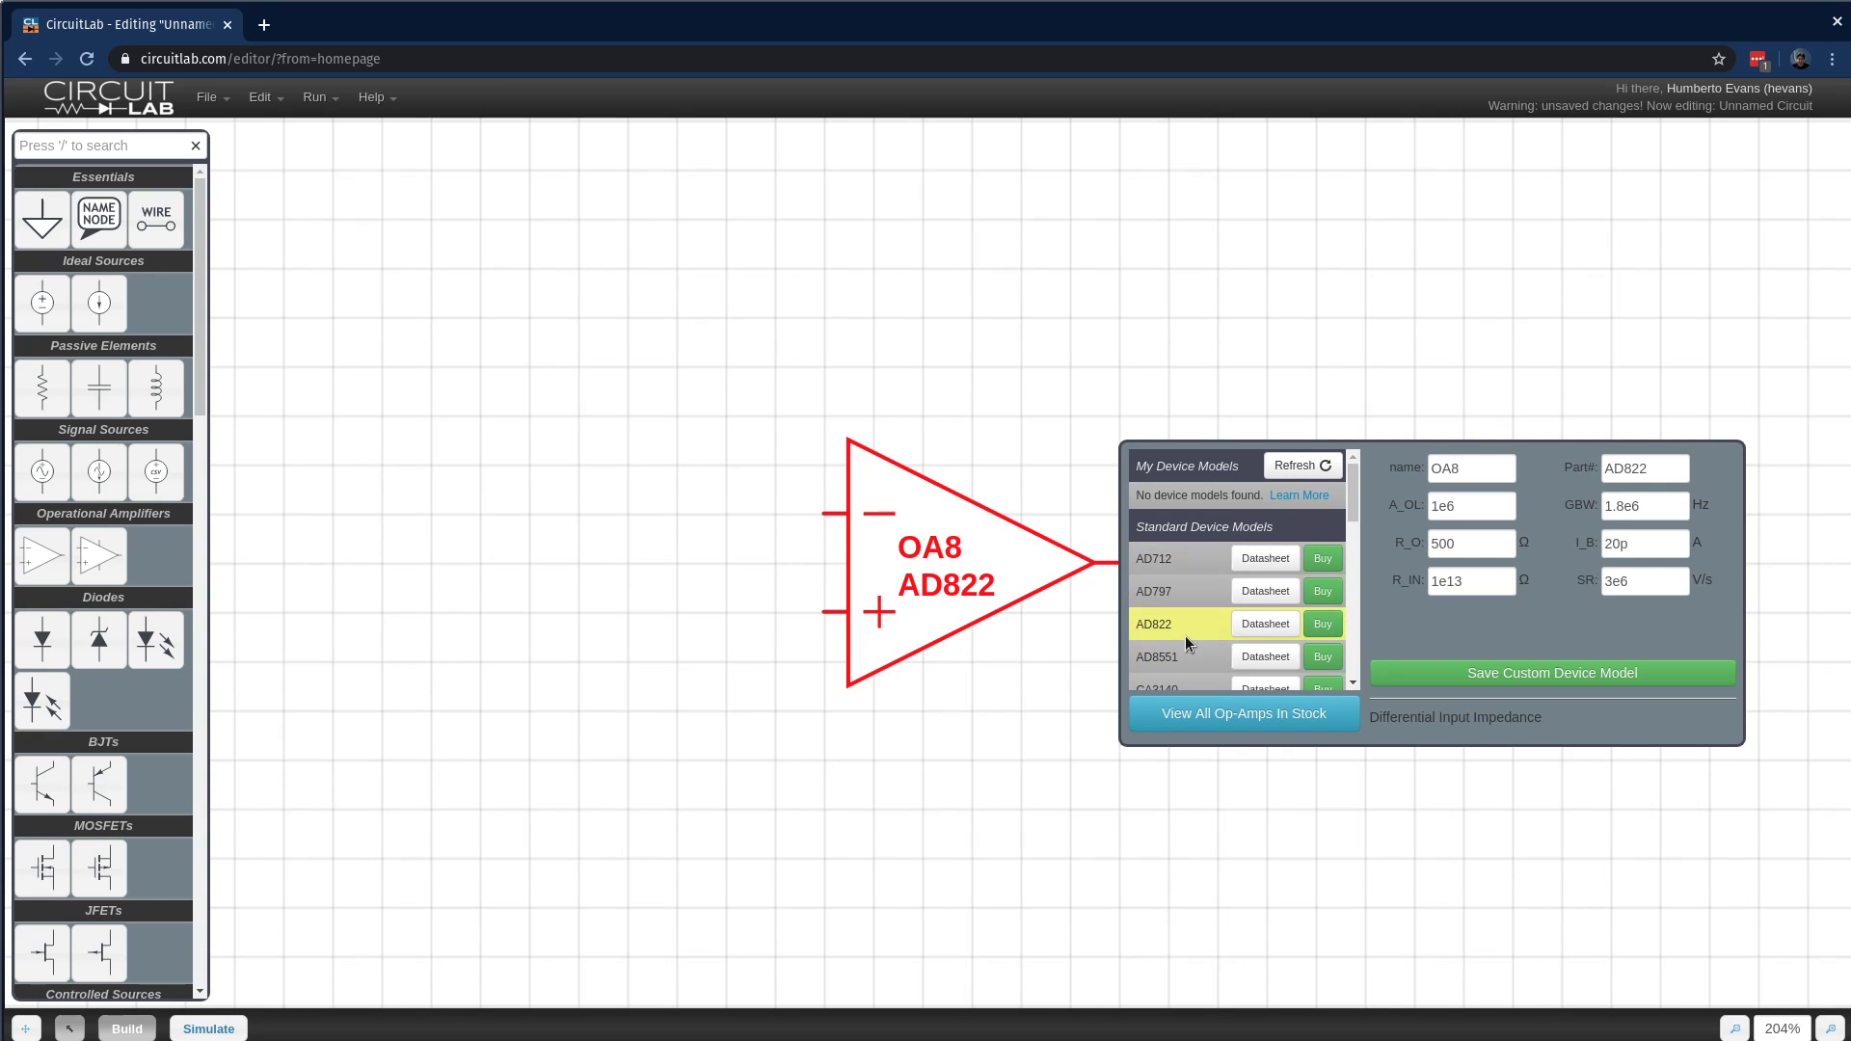
scroll(1184, 634, down, 2)
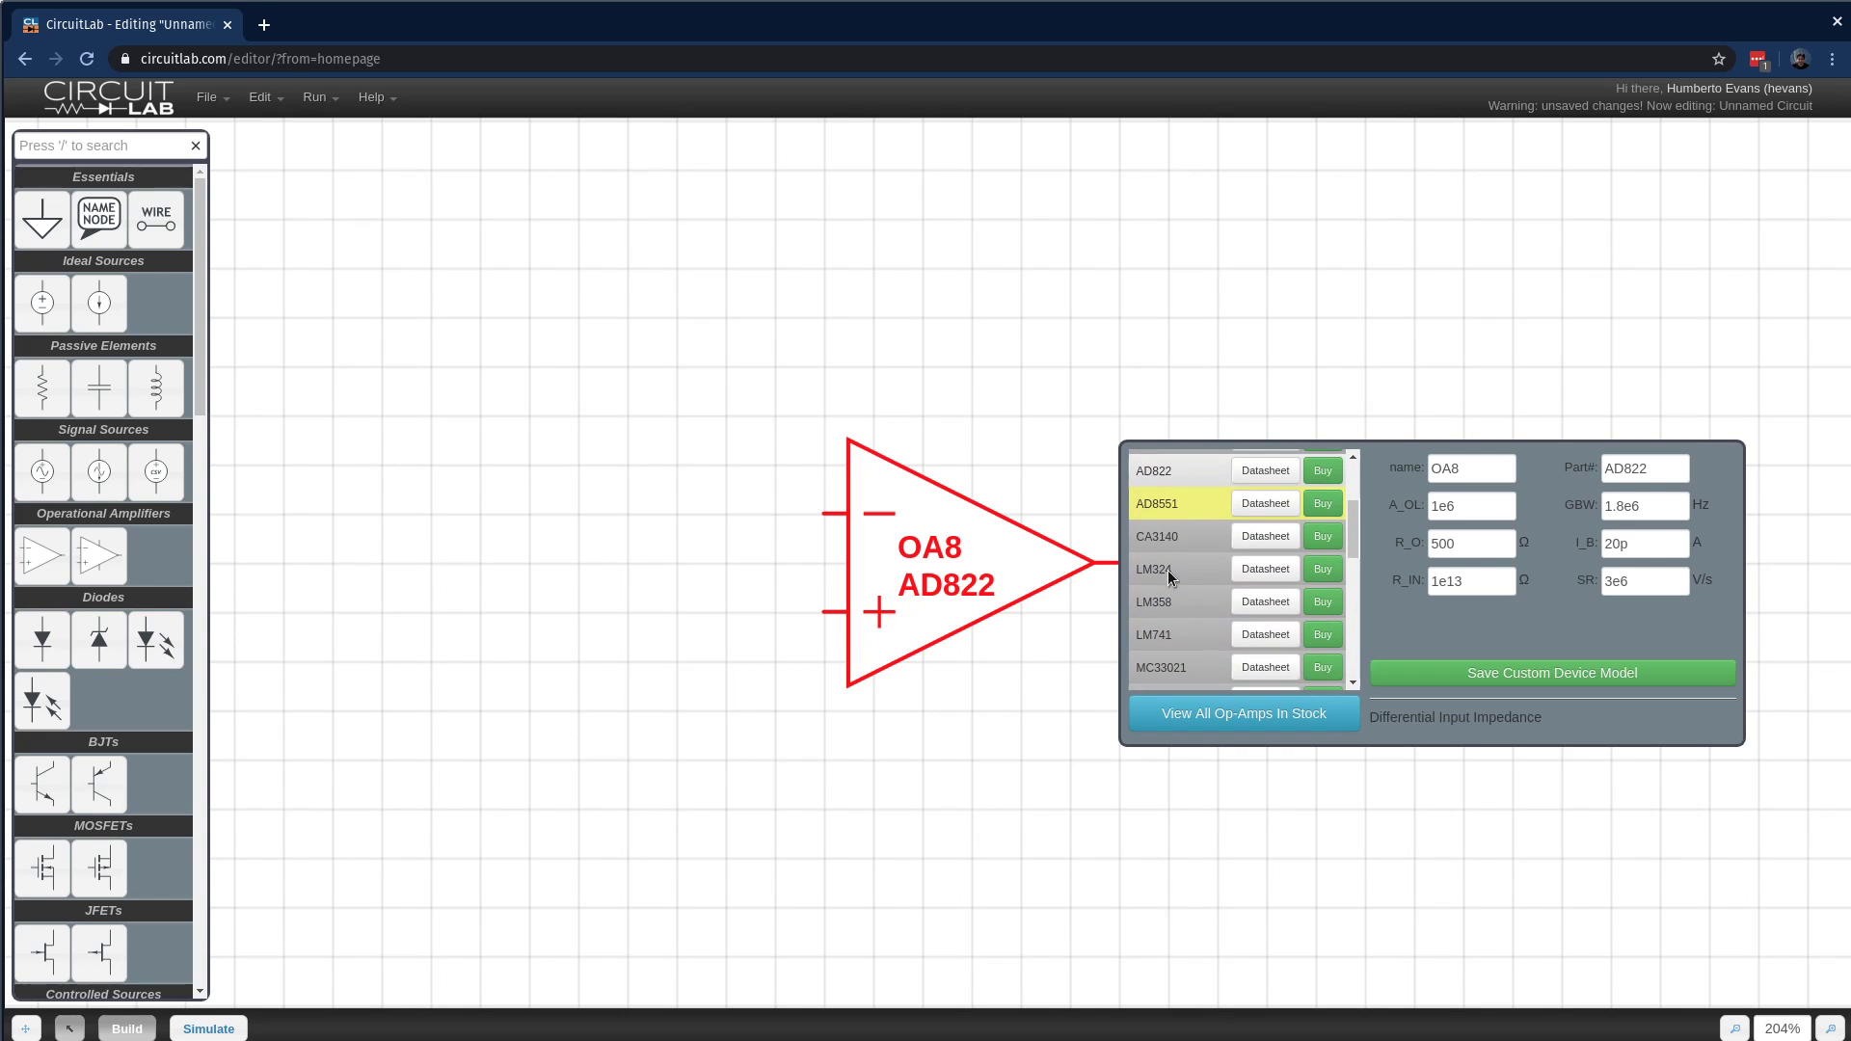
scroll(1167, 570, up, 2)
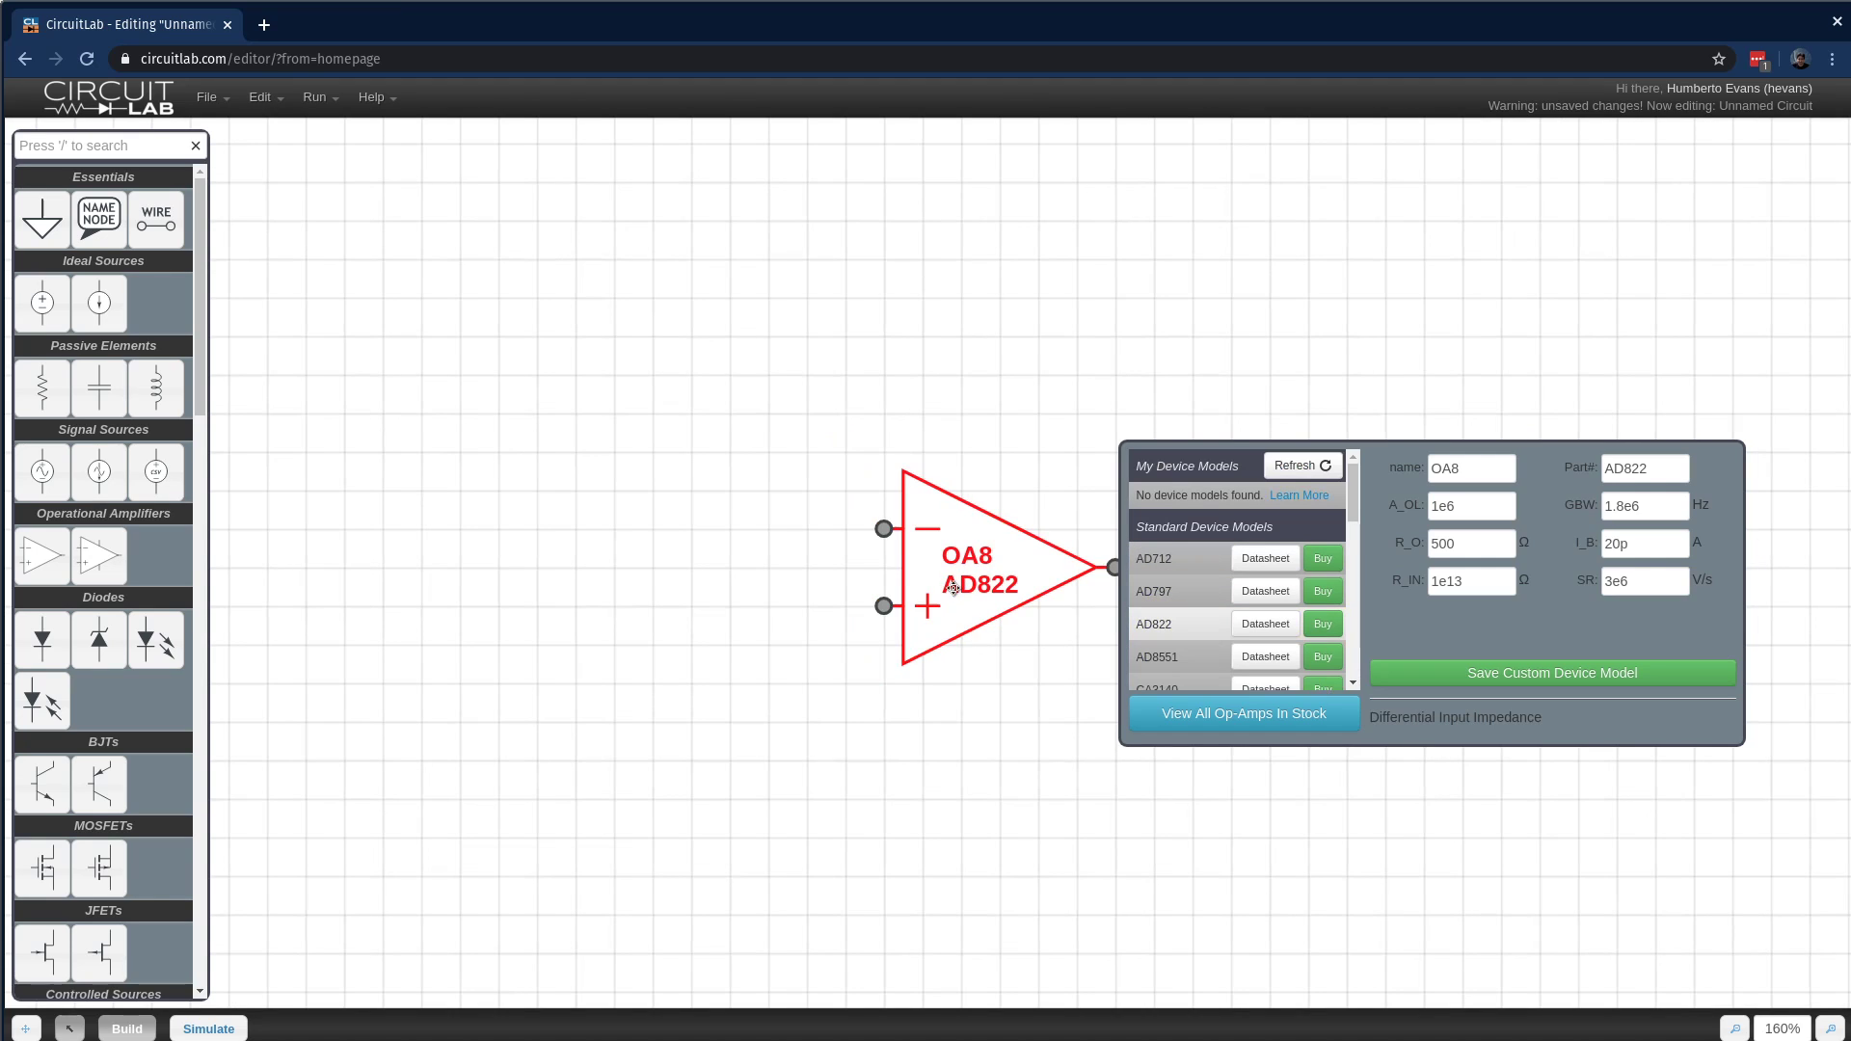
scroll(569, 585, up, 1)
click(1229, 847)
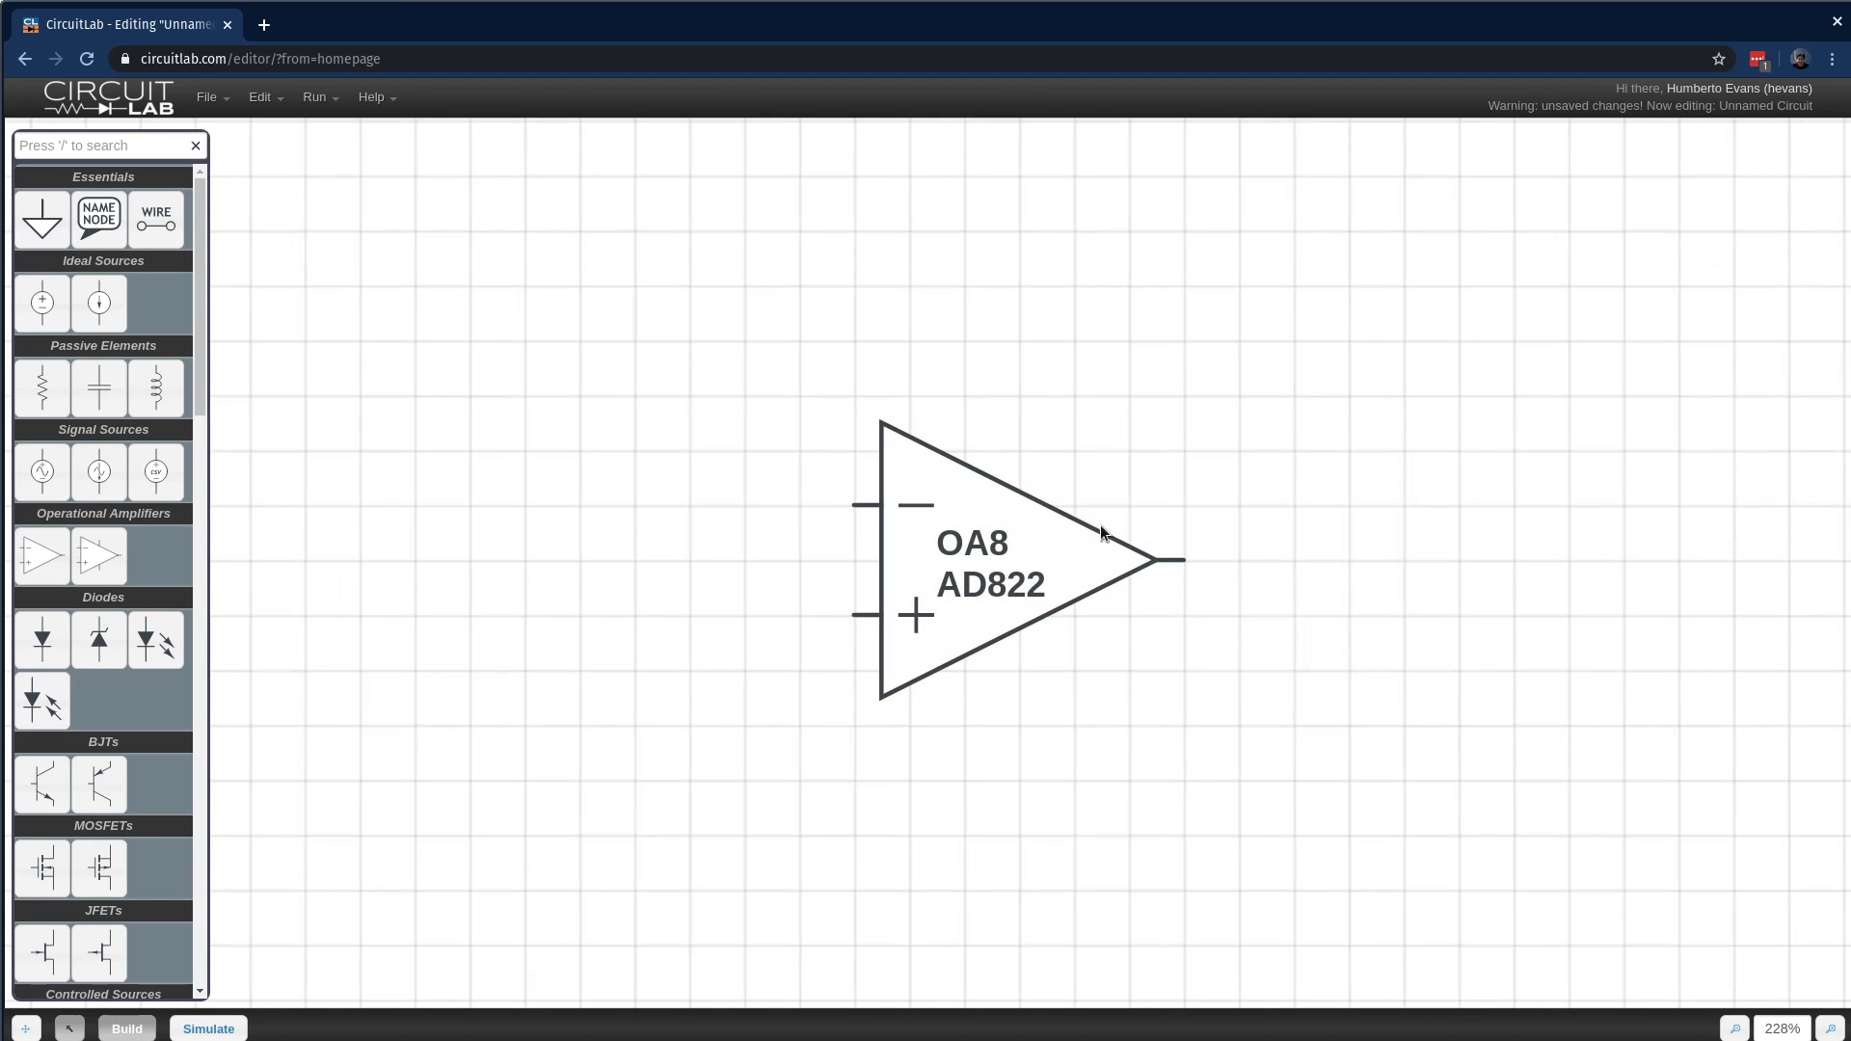
- Reopen OA8's properties to check the AD822 model, then close them
click(1067, 550)
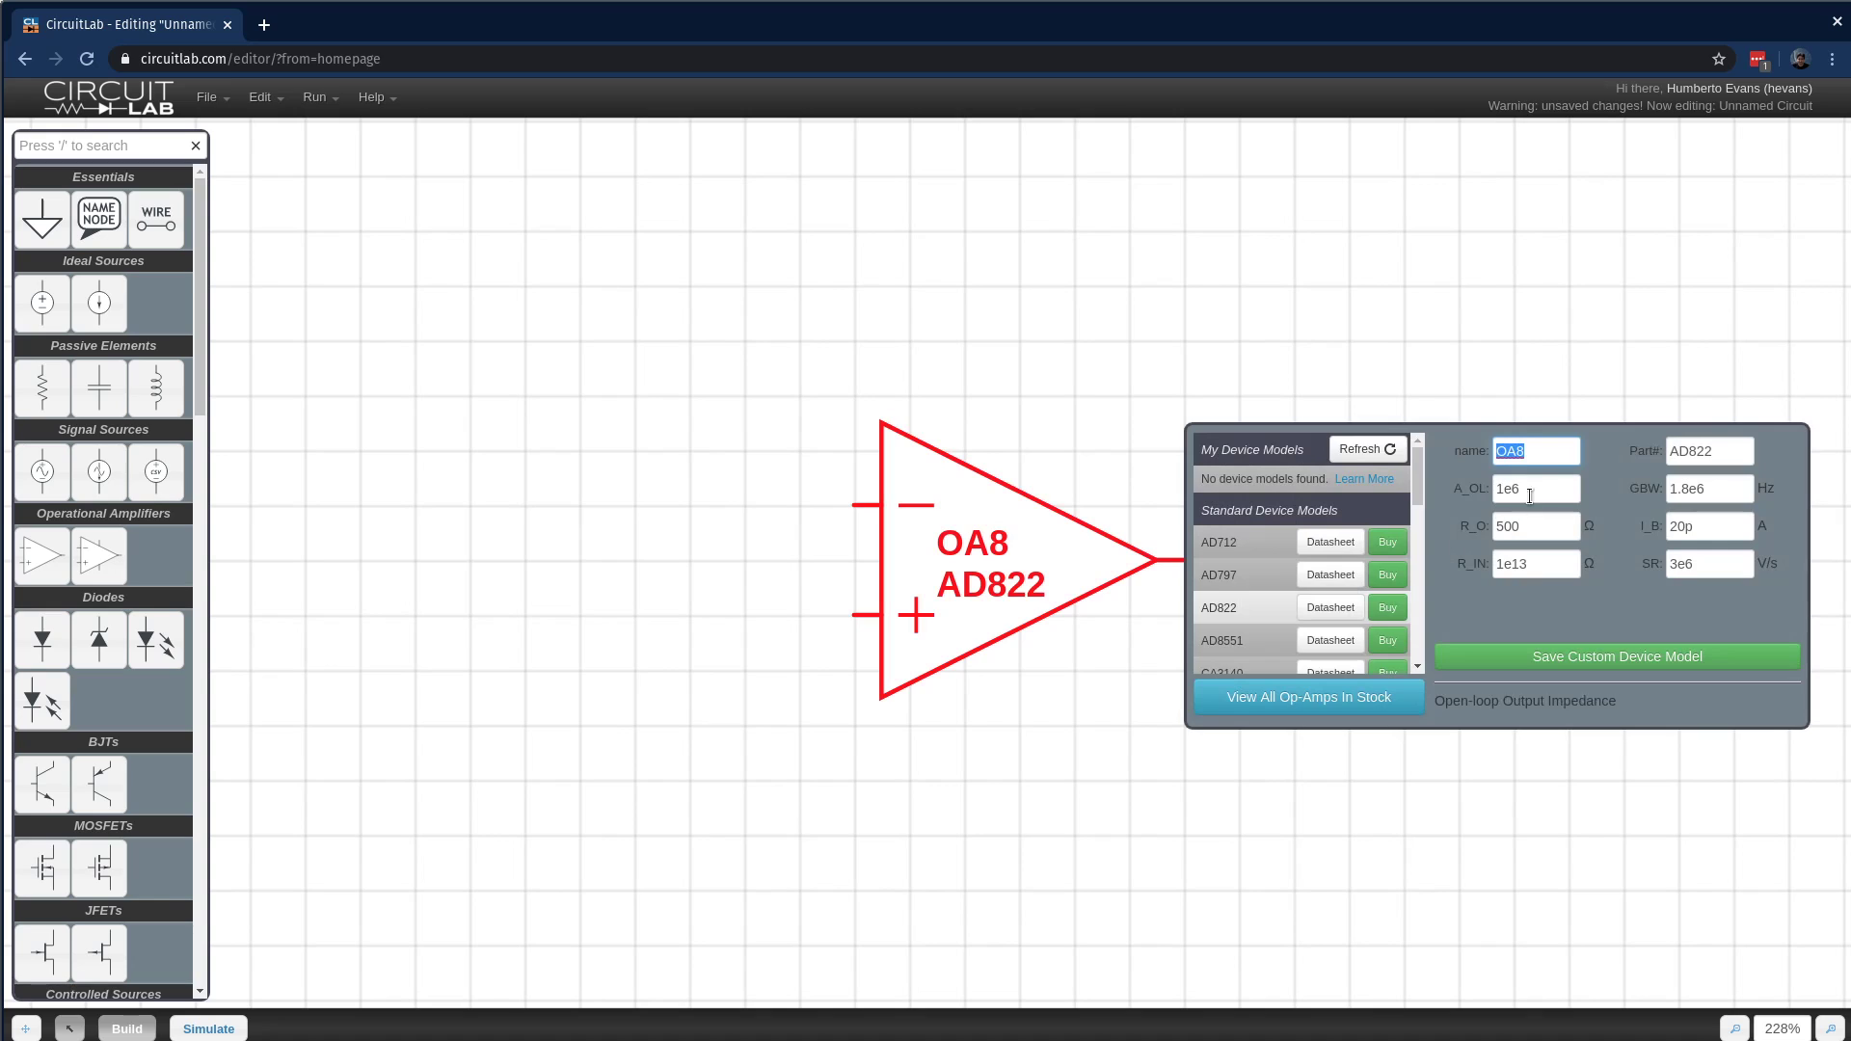
click(1388, 245)
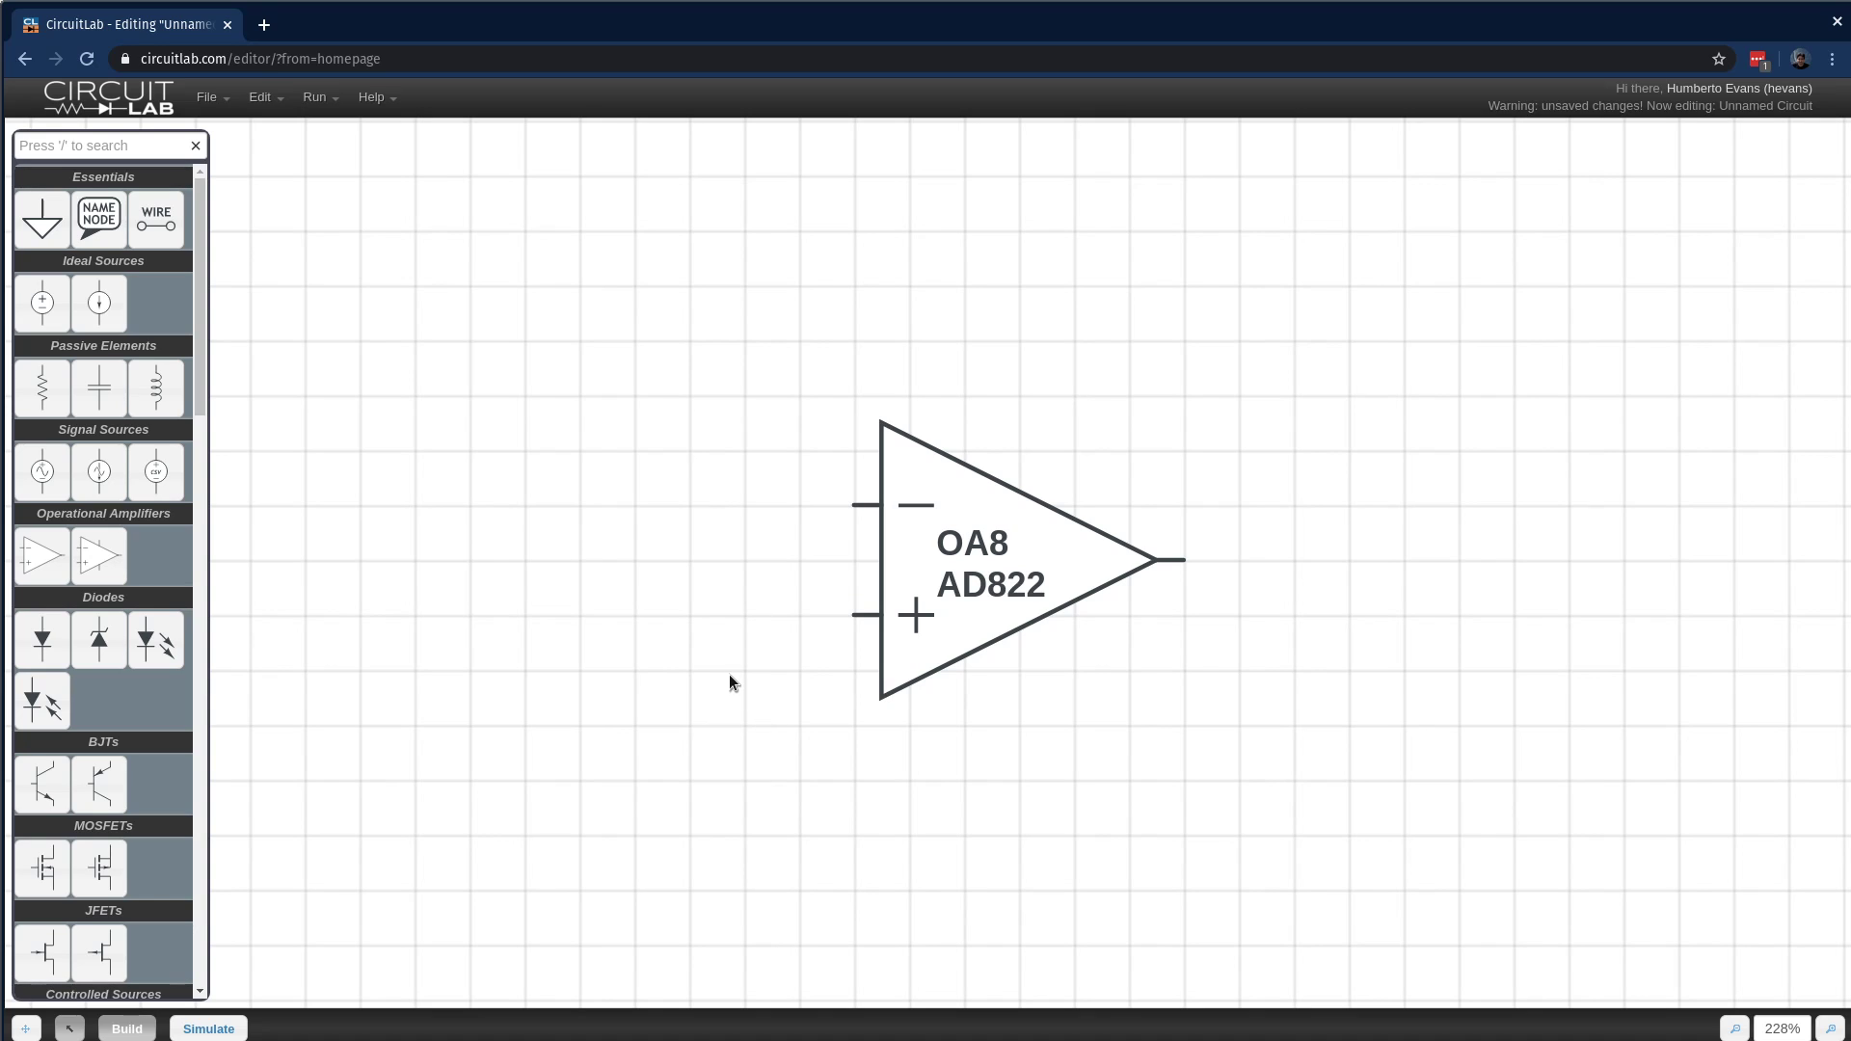
double_click(1036, 551)
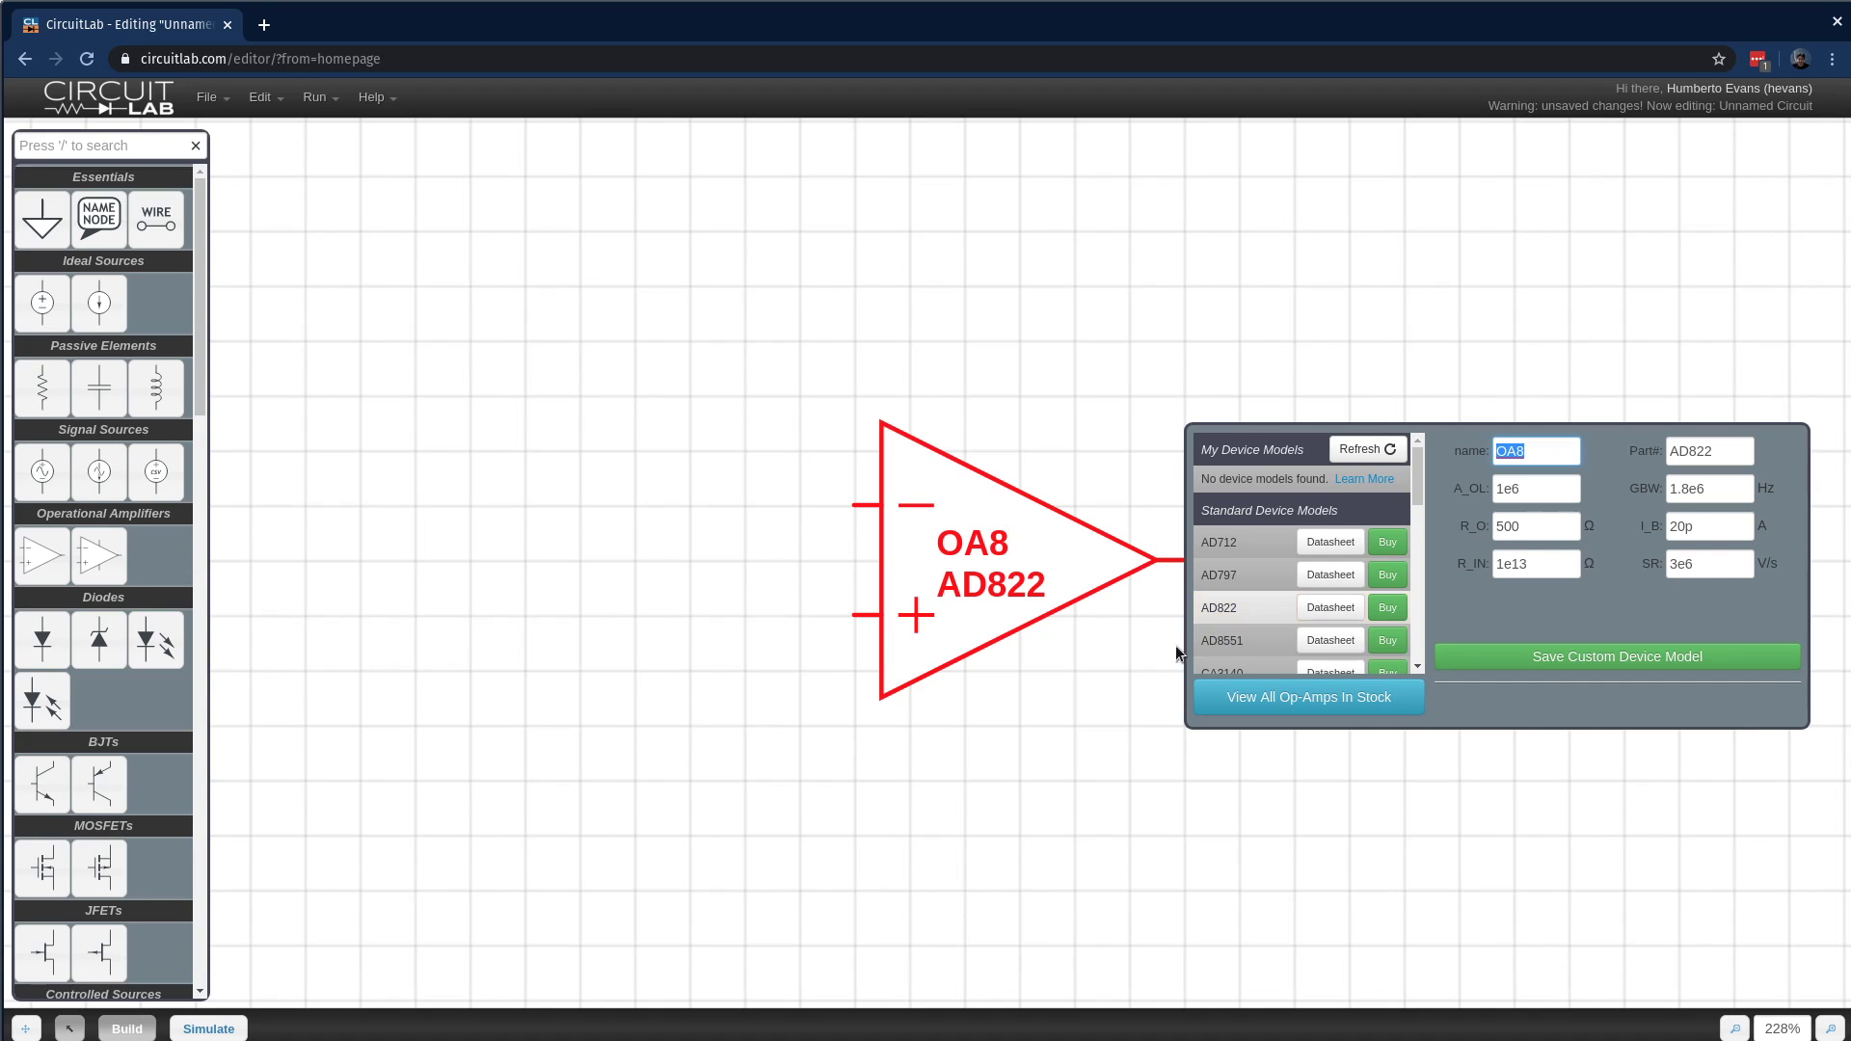
click(1092, 839)
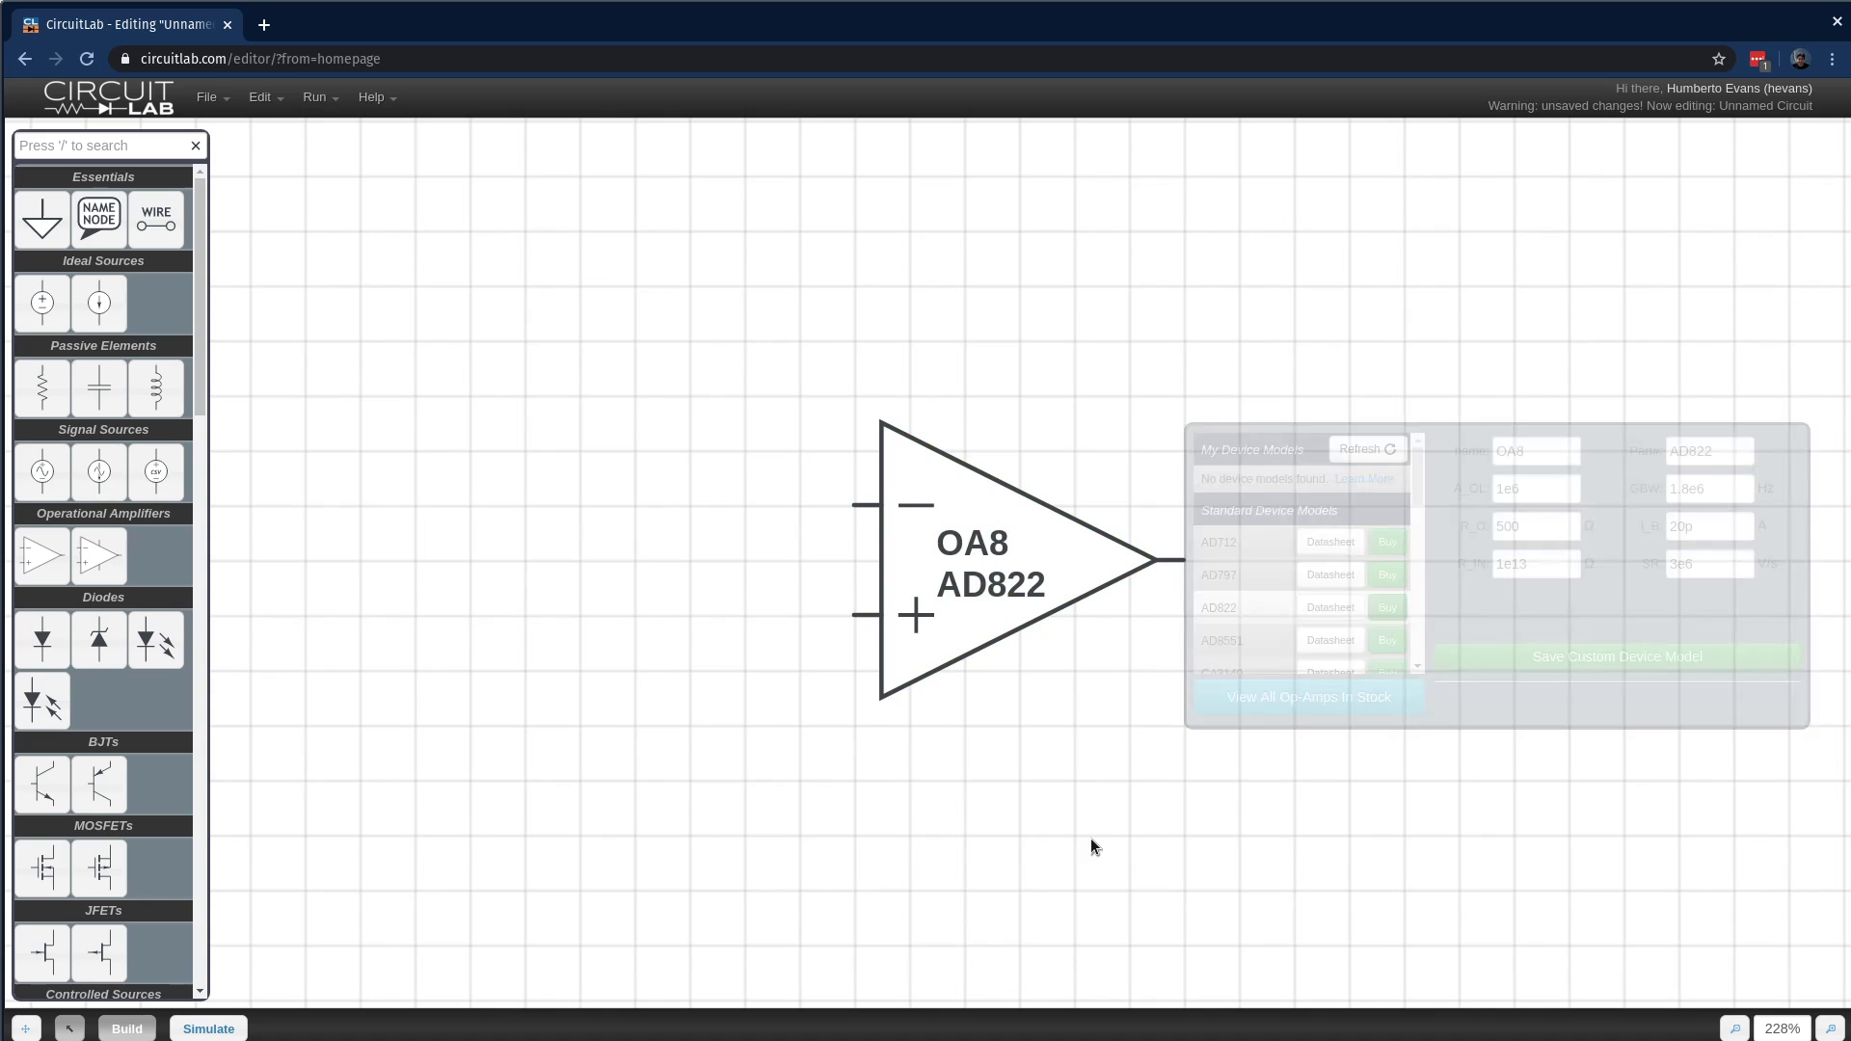
click(1048, 550)
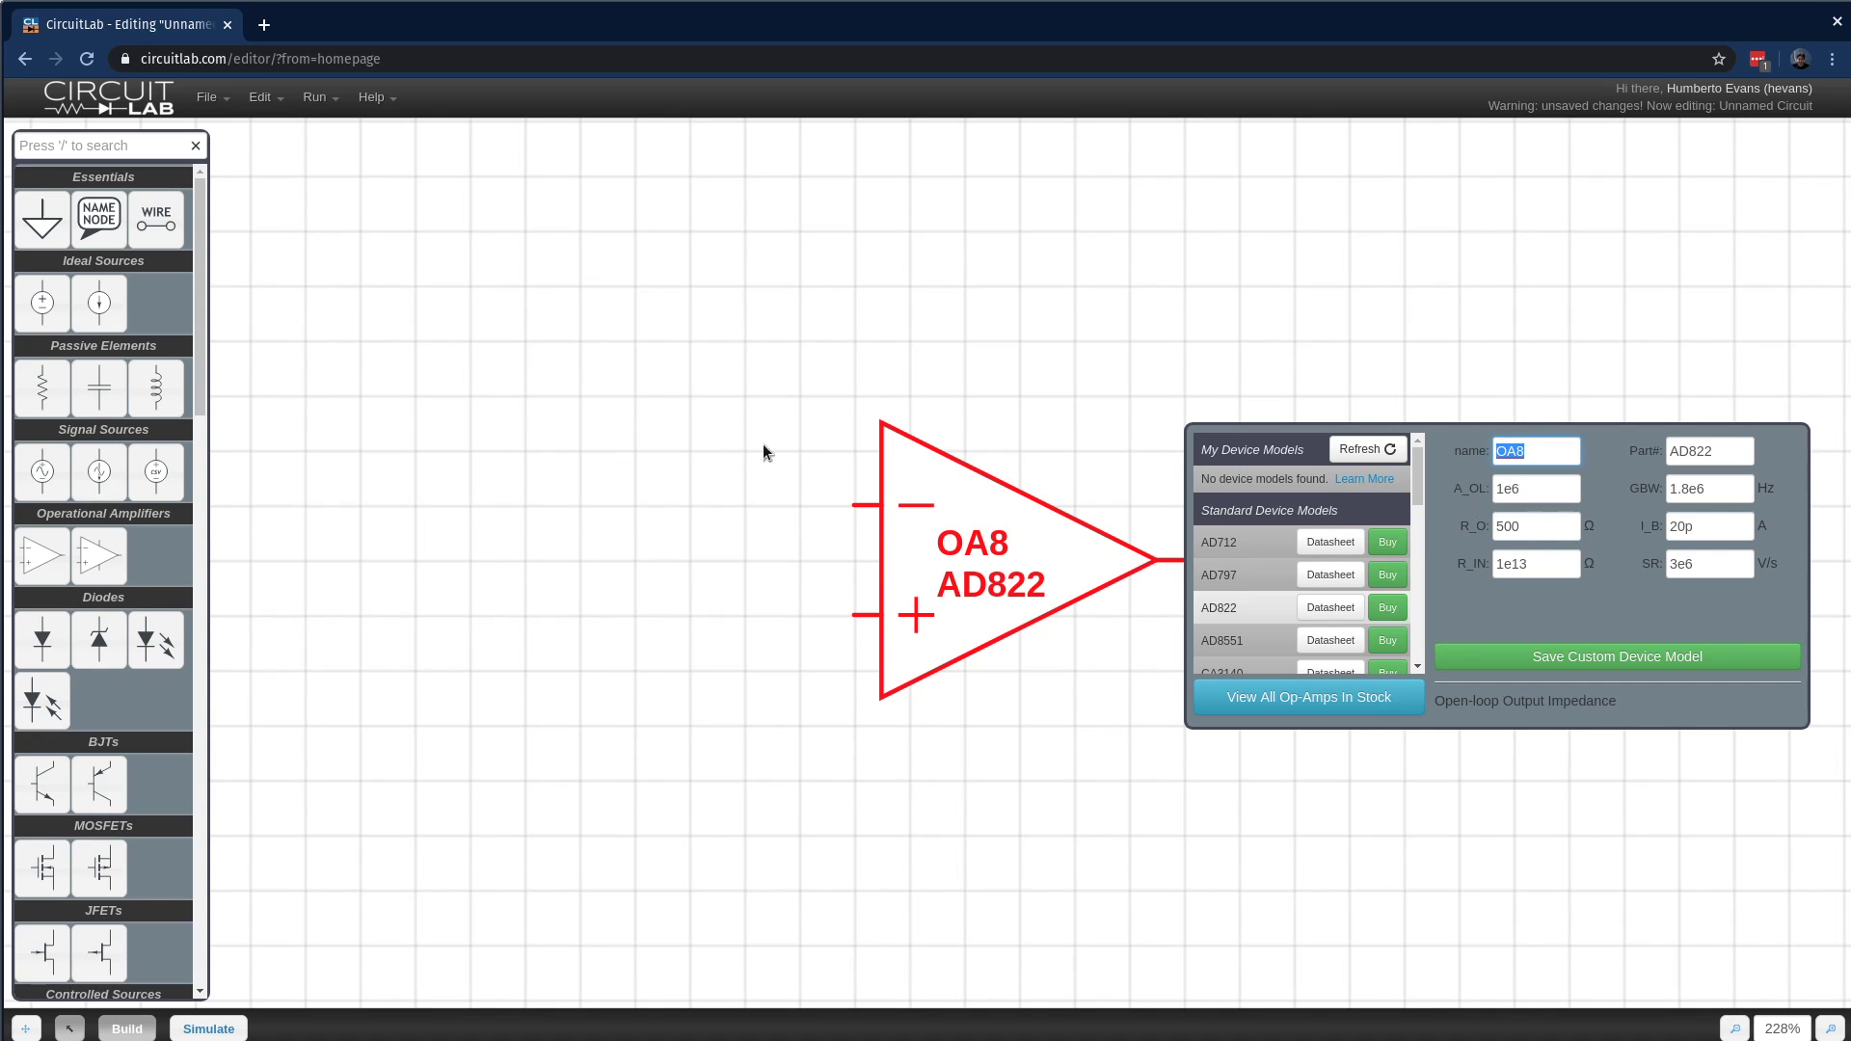
click(1228, 610)
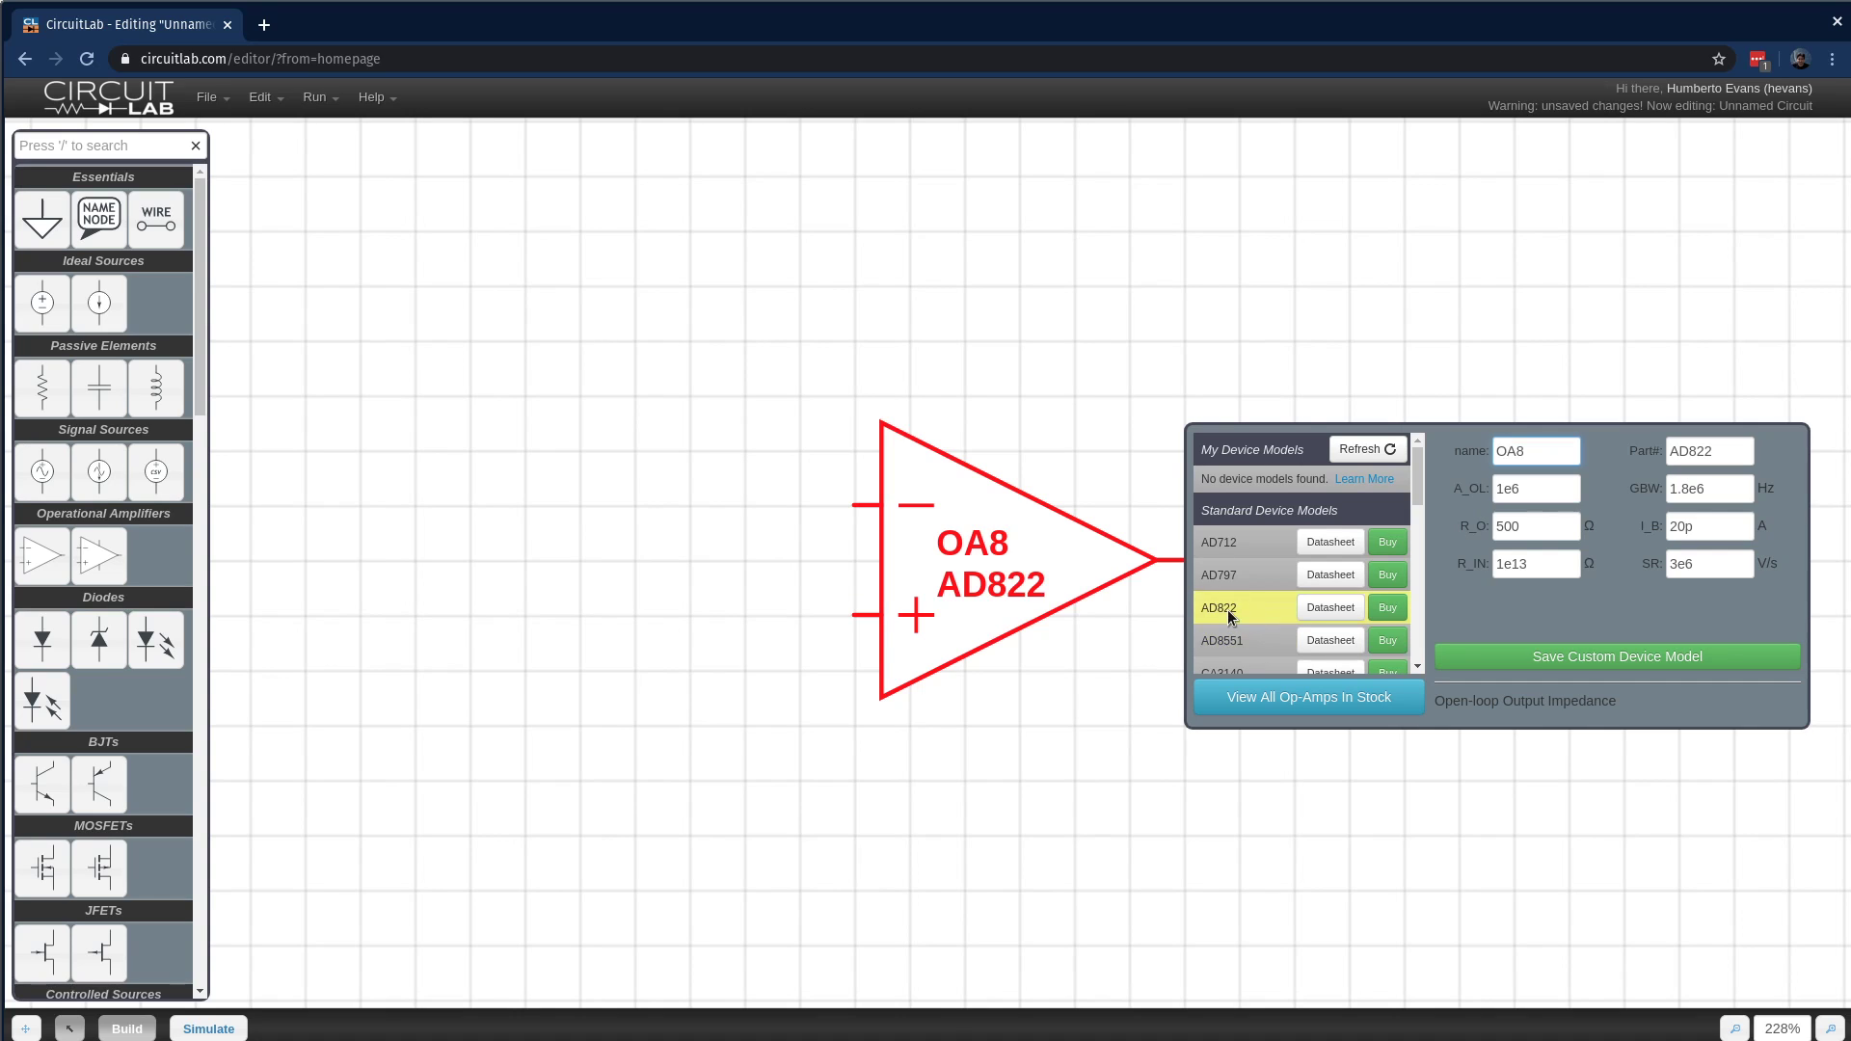
click(1522, 284)
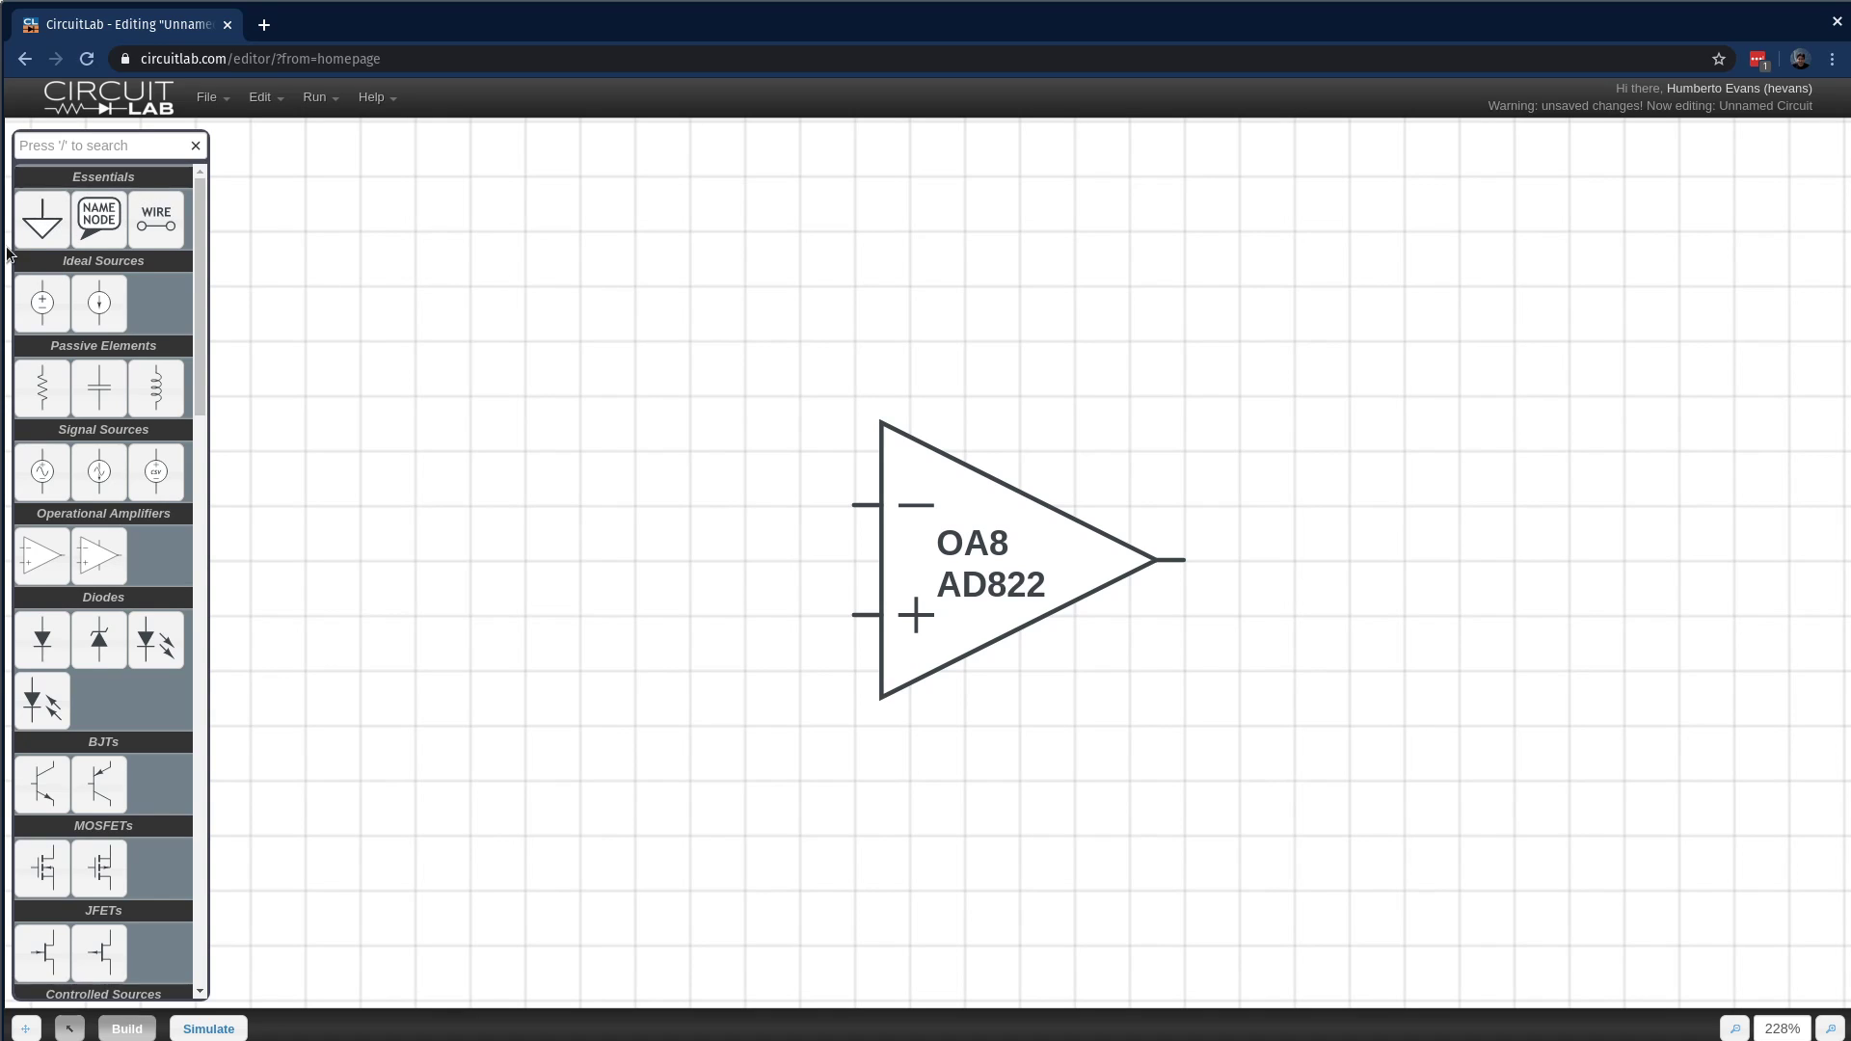
- Wire a ground symbol to OA8's + input
click(42, 220)
click(685, 670)
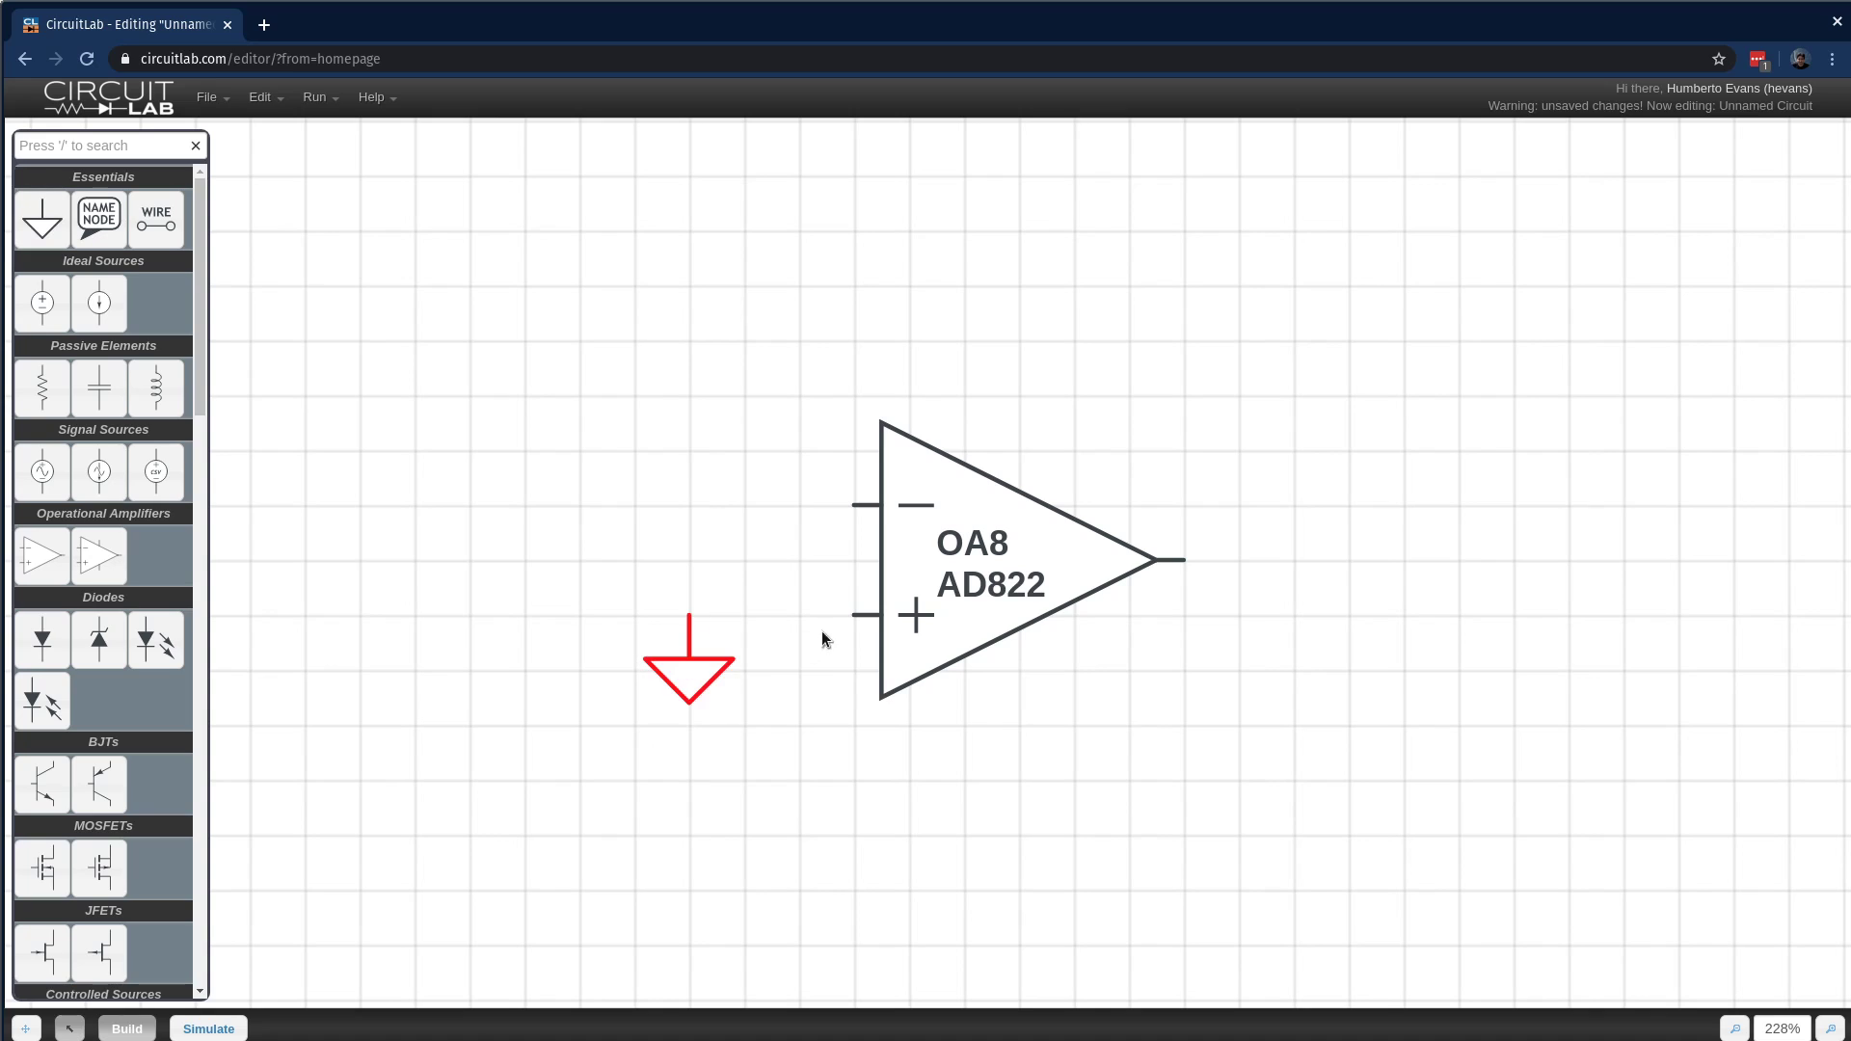
drag(854, 614, 688, 614)
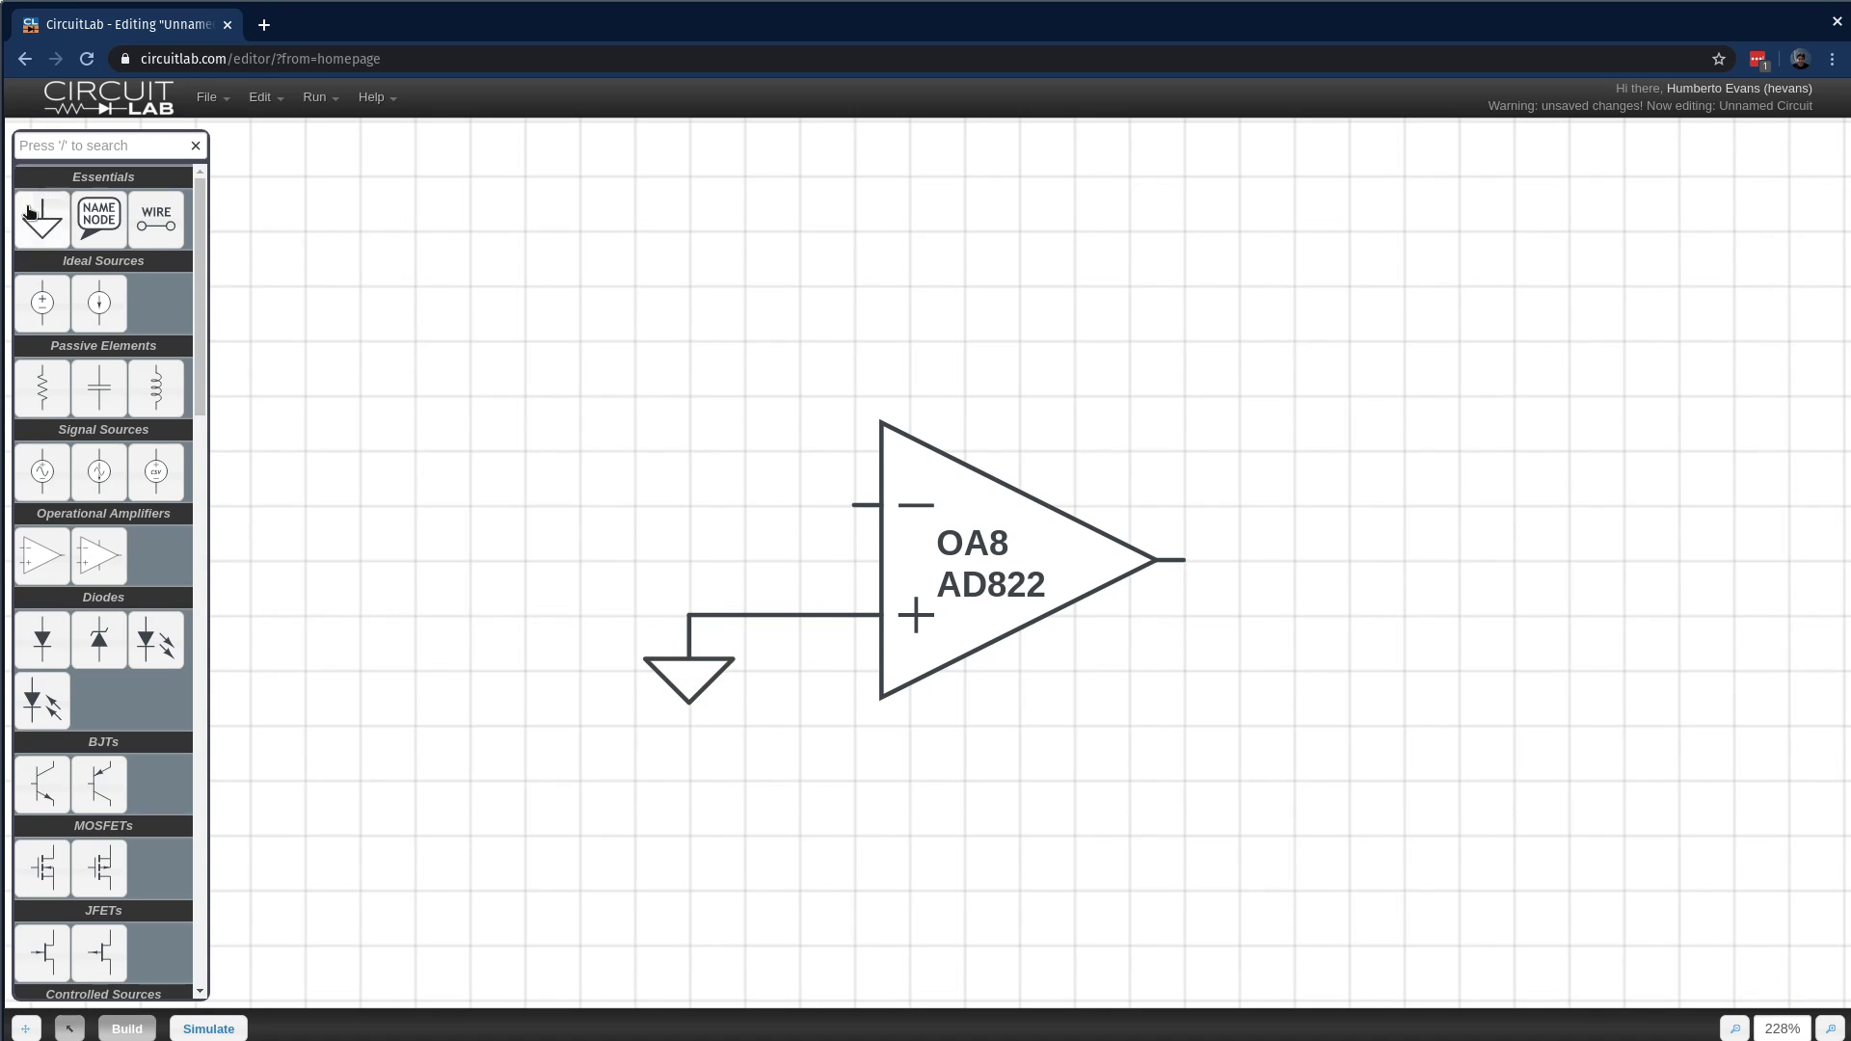
- Label the op-amp output node 'out1'
click(98, 217)
click(1212, 562)
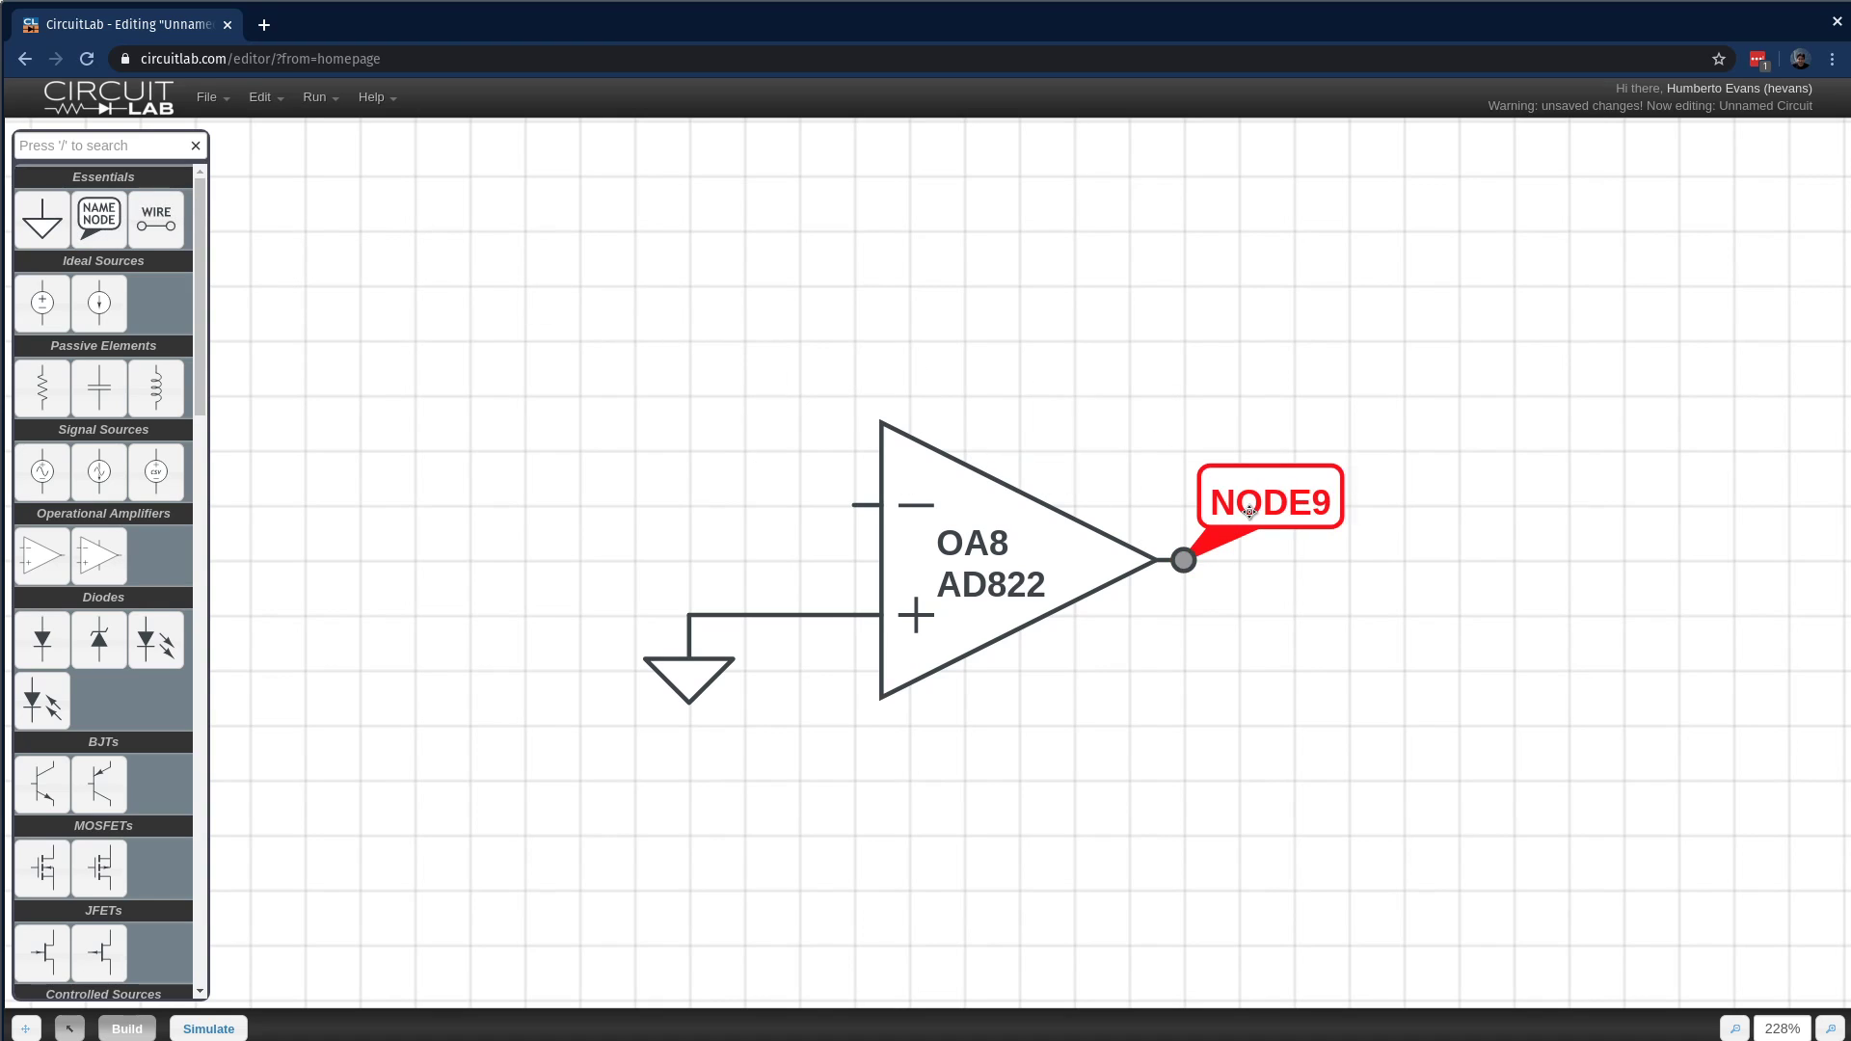
text(out1)
key(Return)
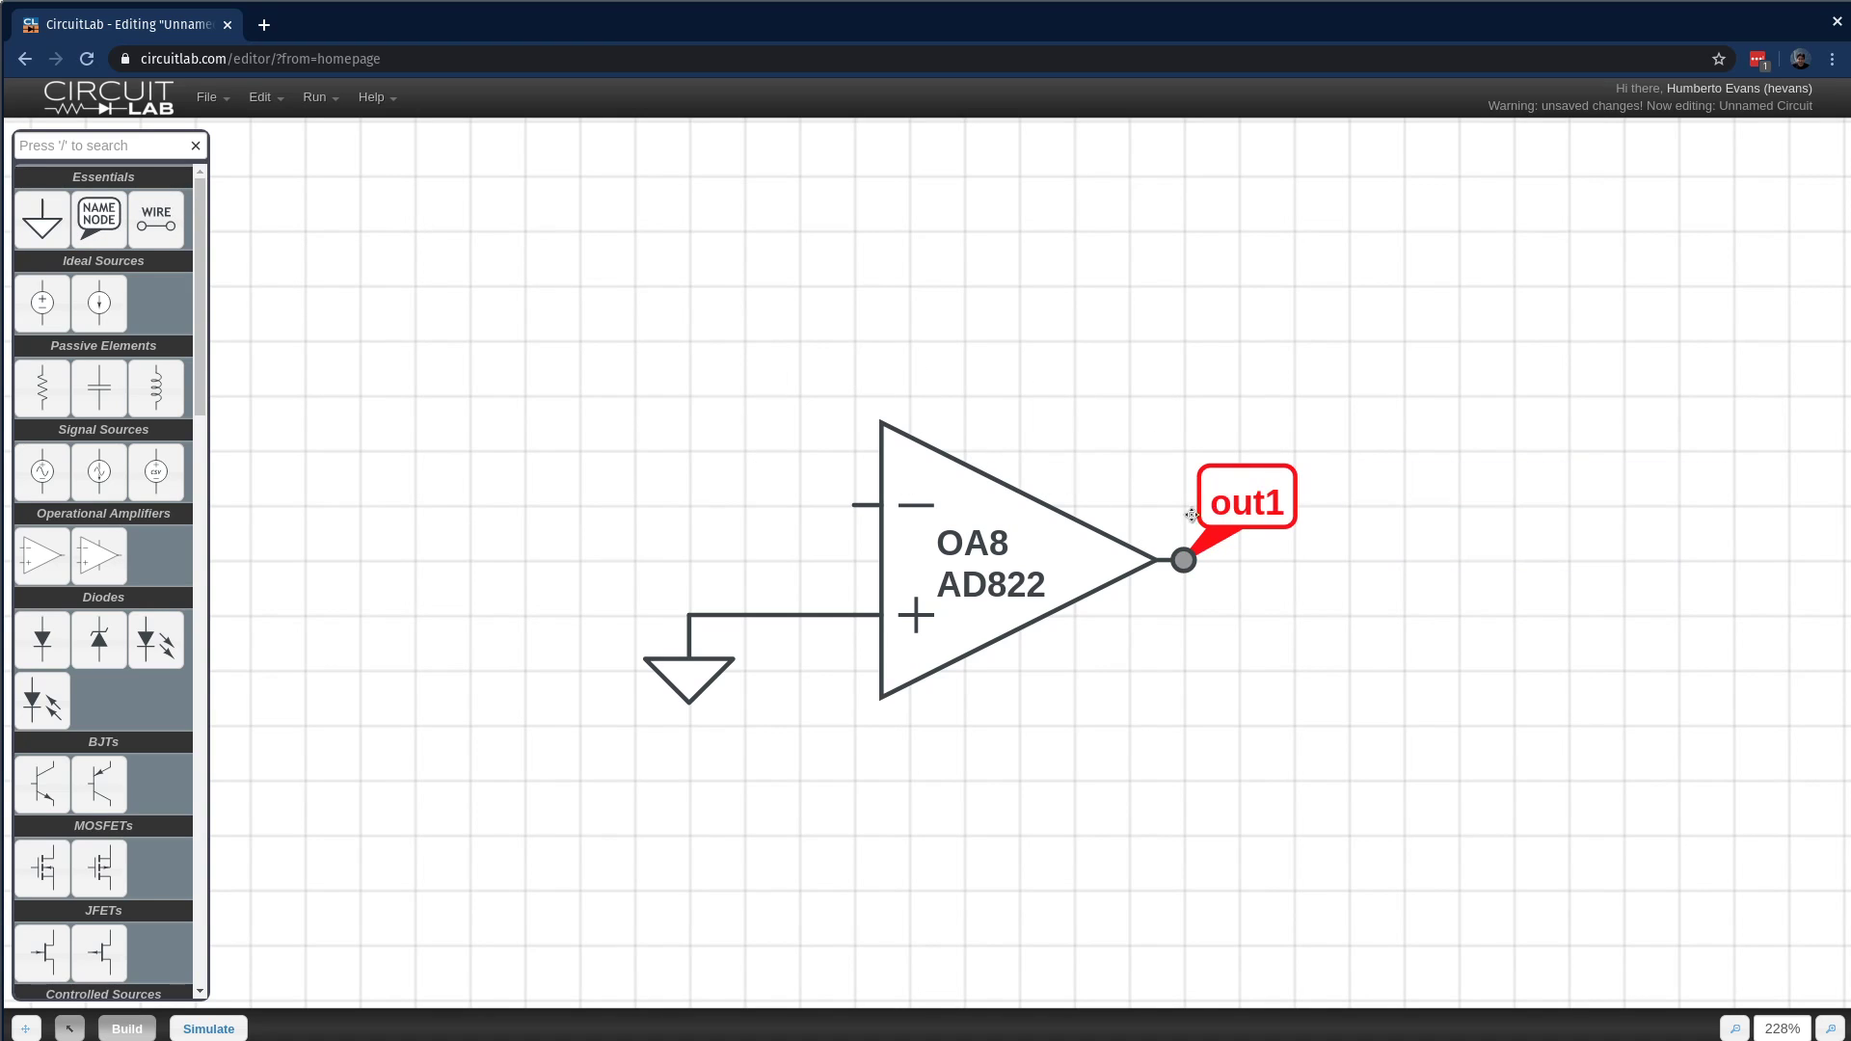
click(781, 544)
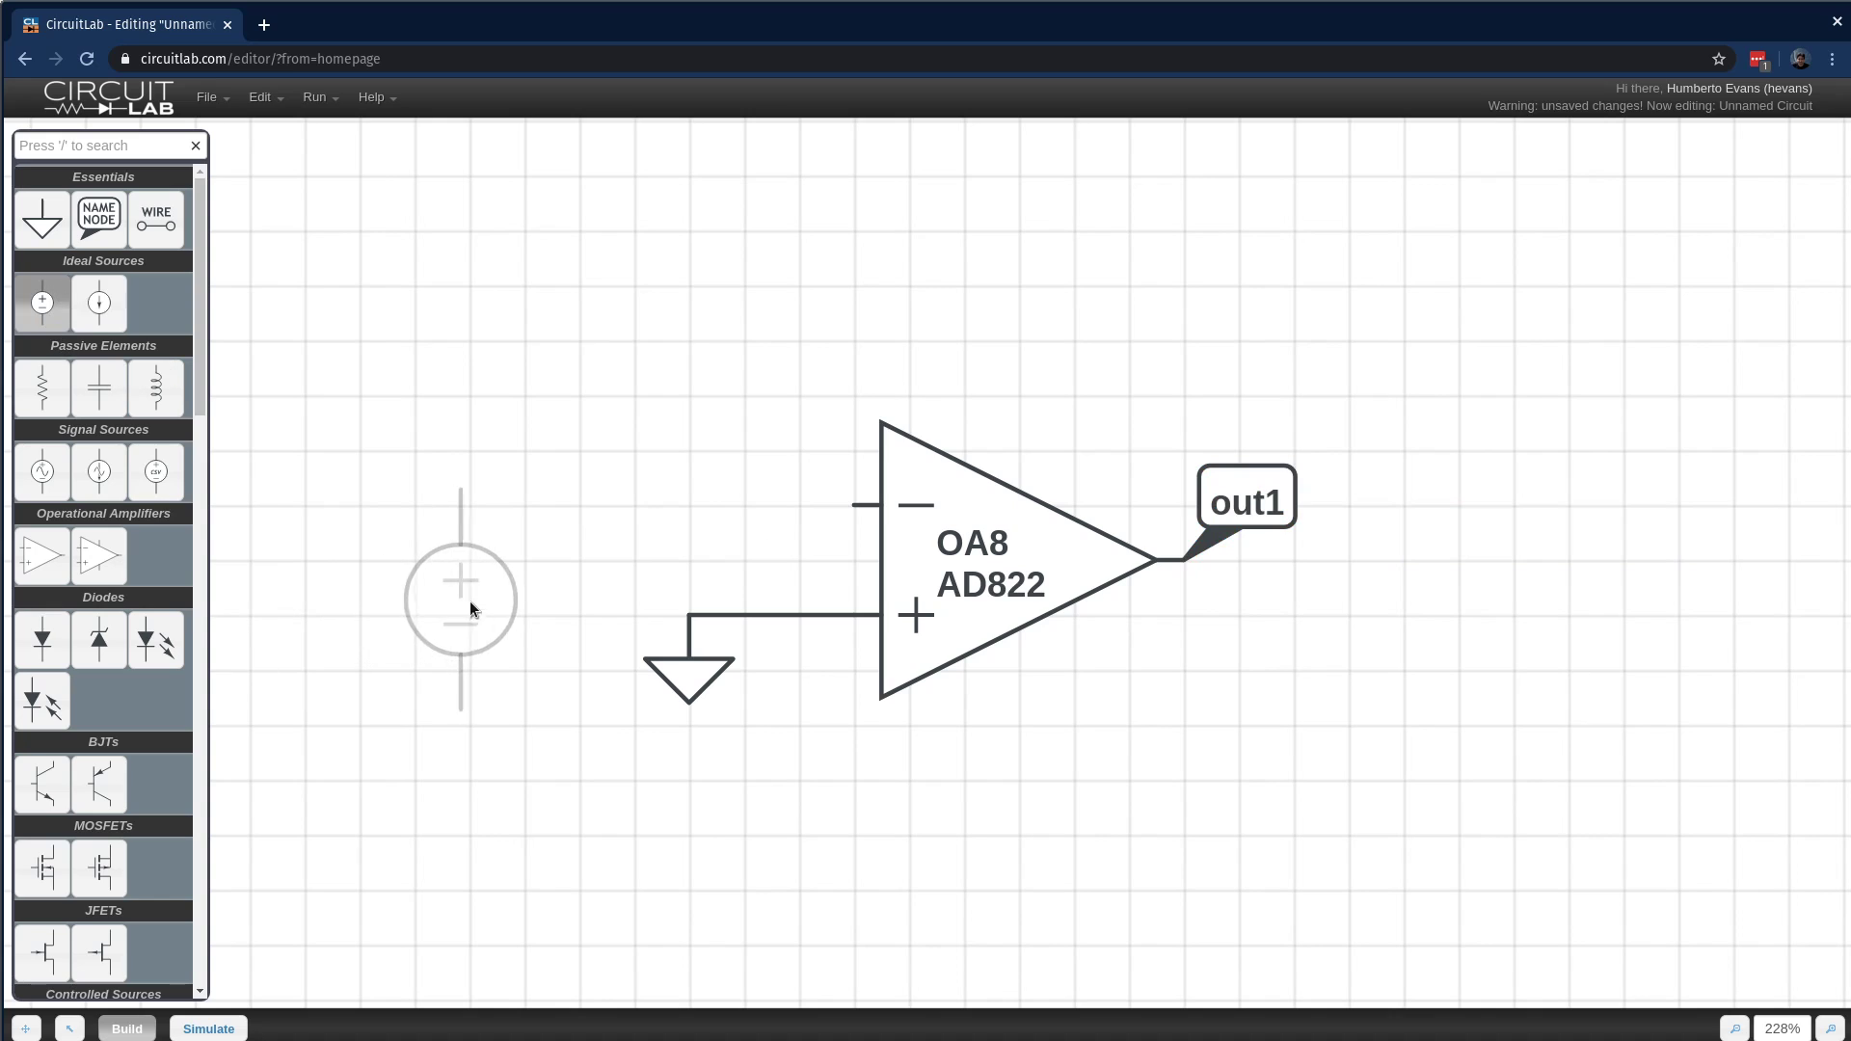
- Add a 1 V source V5 wired to the − input, with its bottom grounded
click(470, 610)
drag(838, 509, 469, 504)
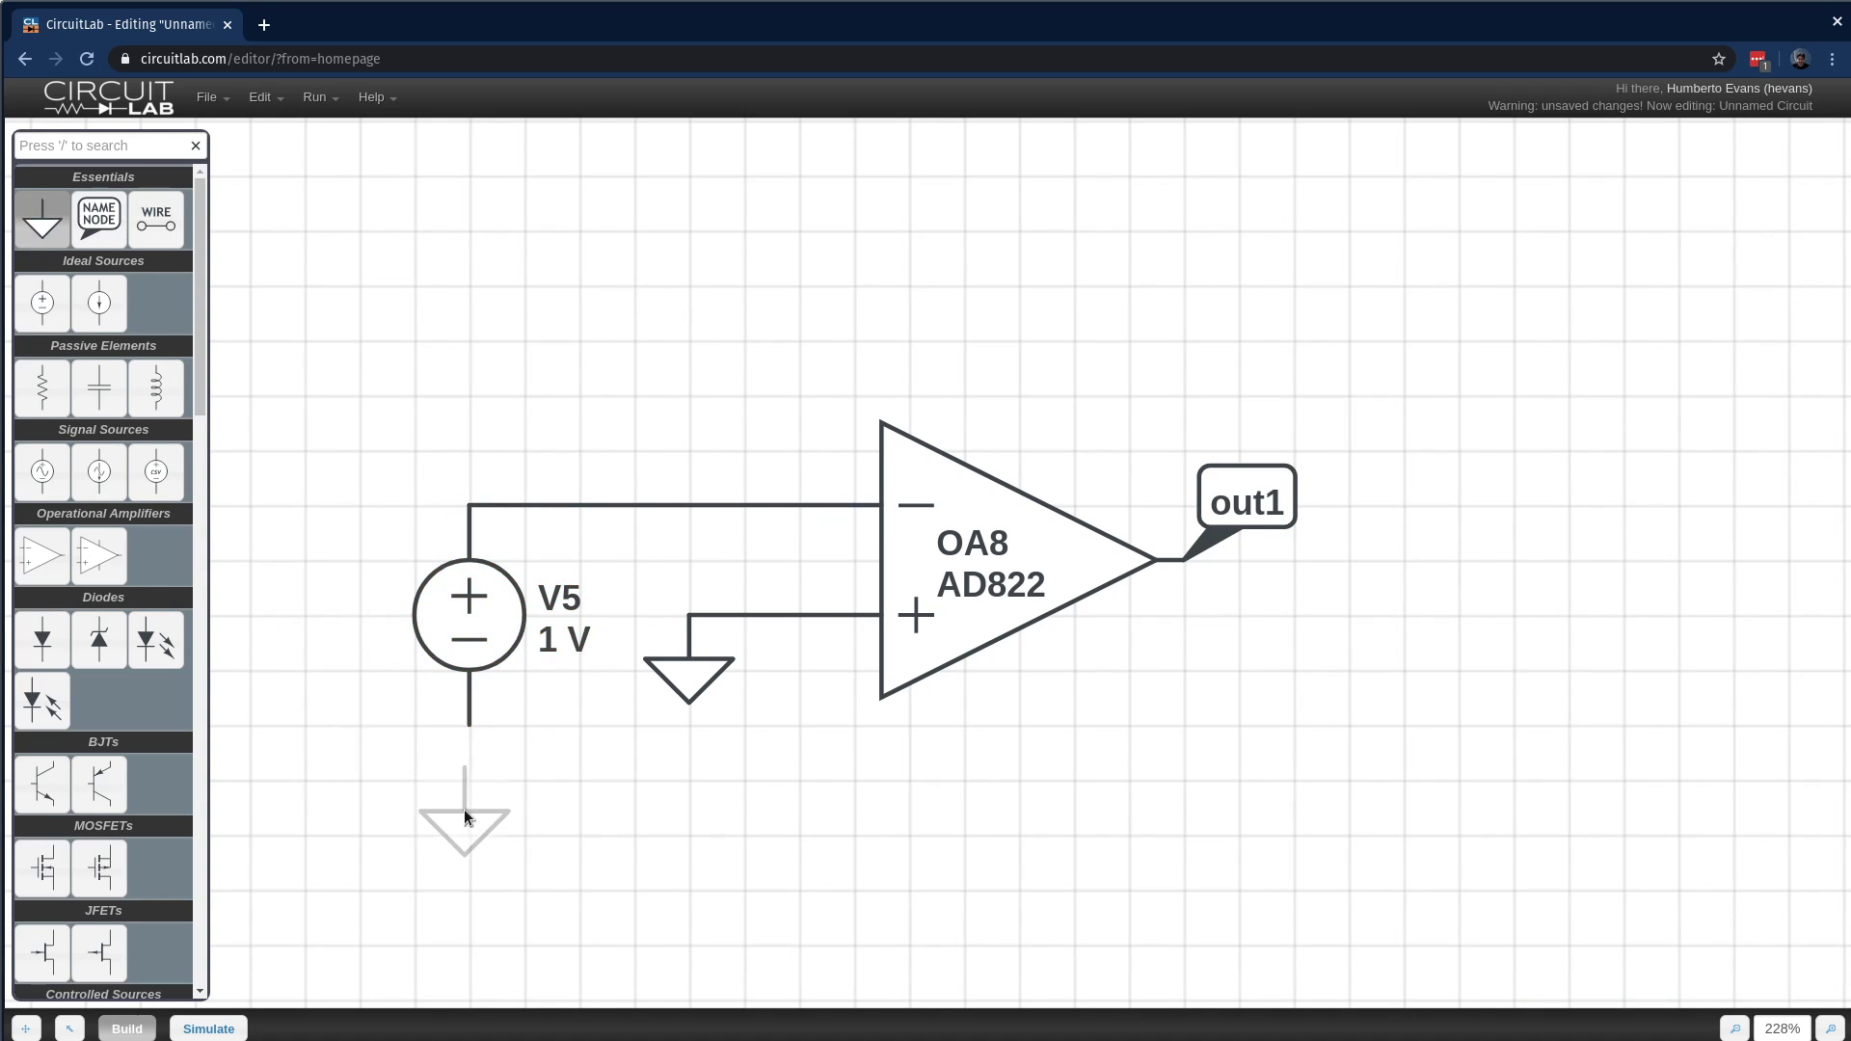
click(469, 725)
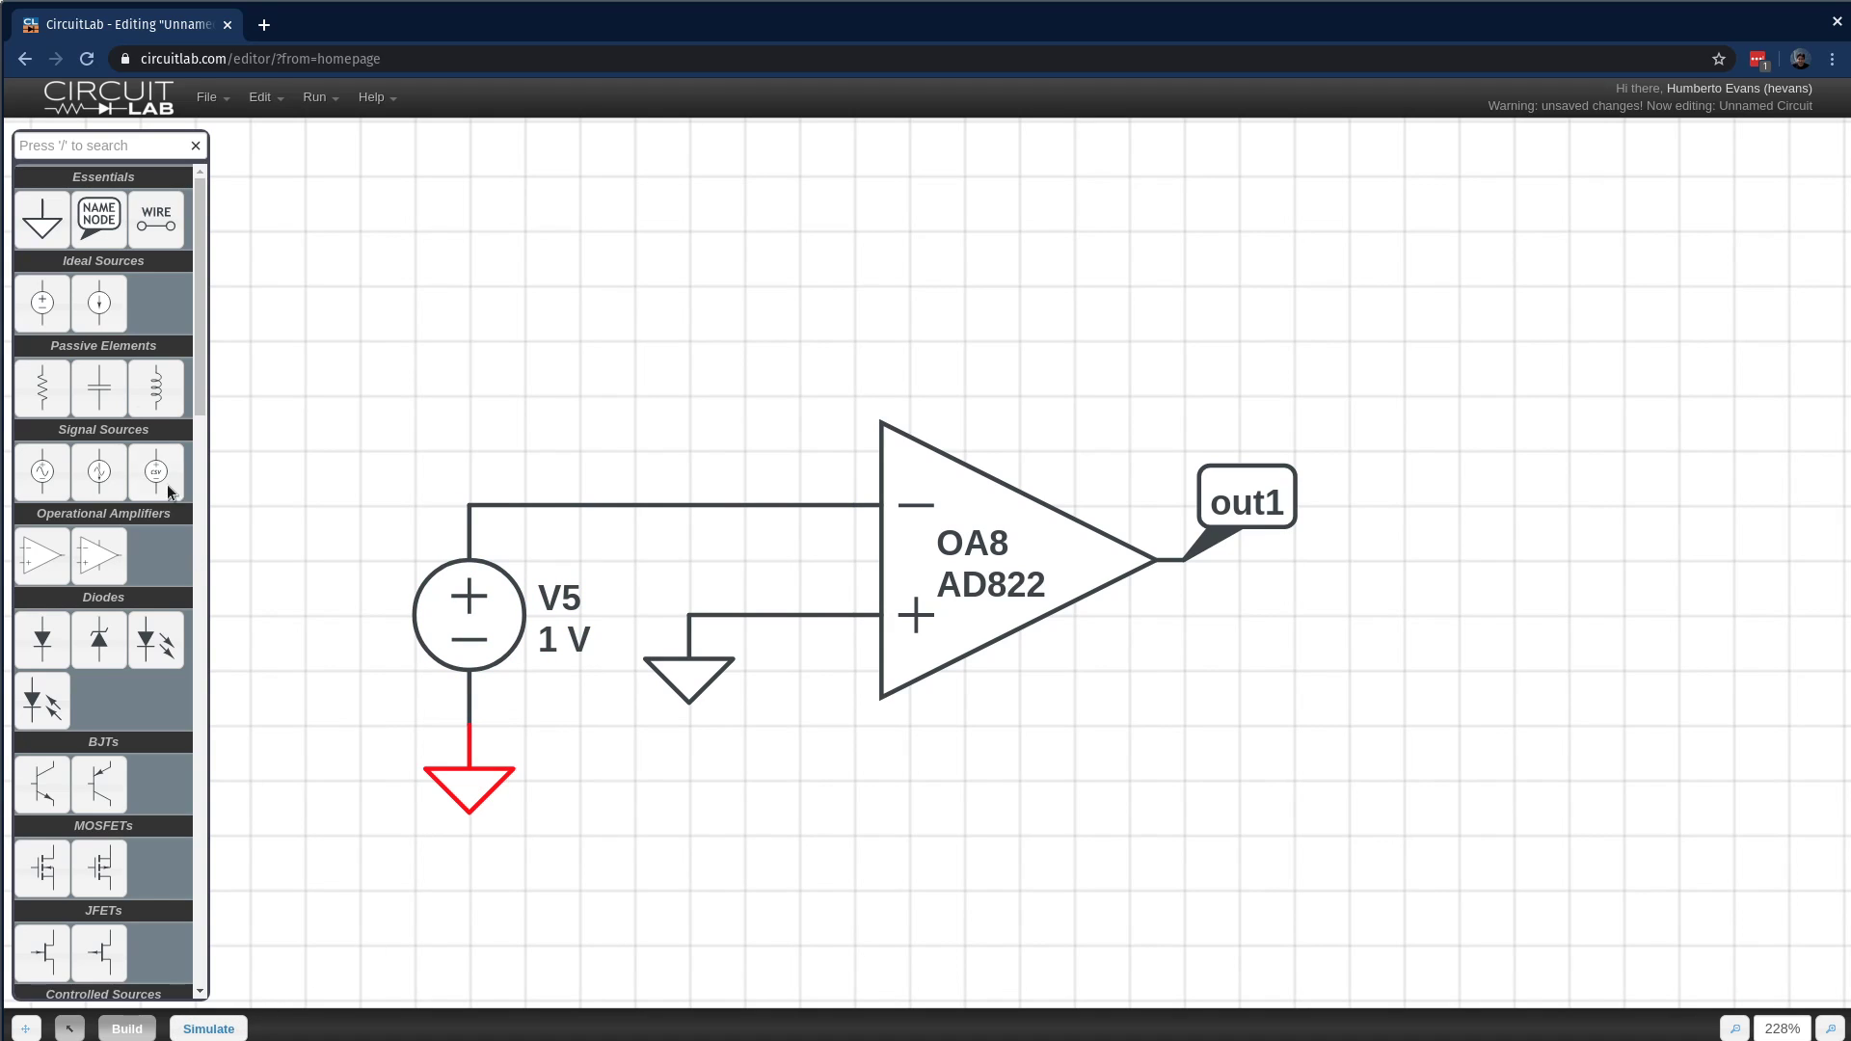
- Run a first DC operating-point solve of the open-loop circuit
click(208, 1028)
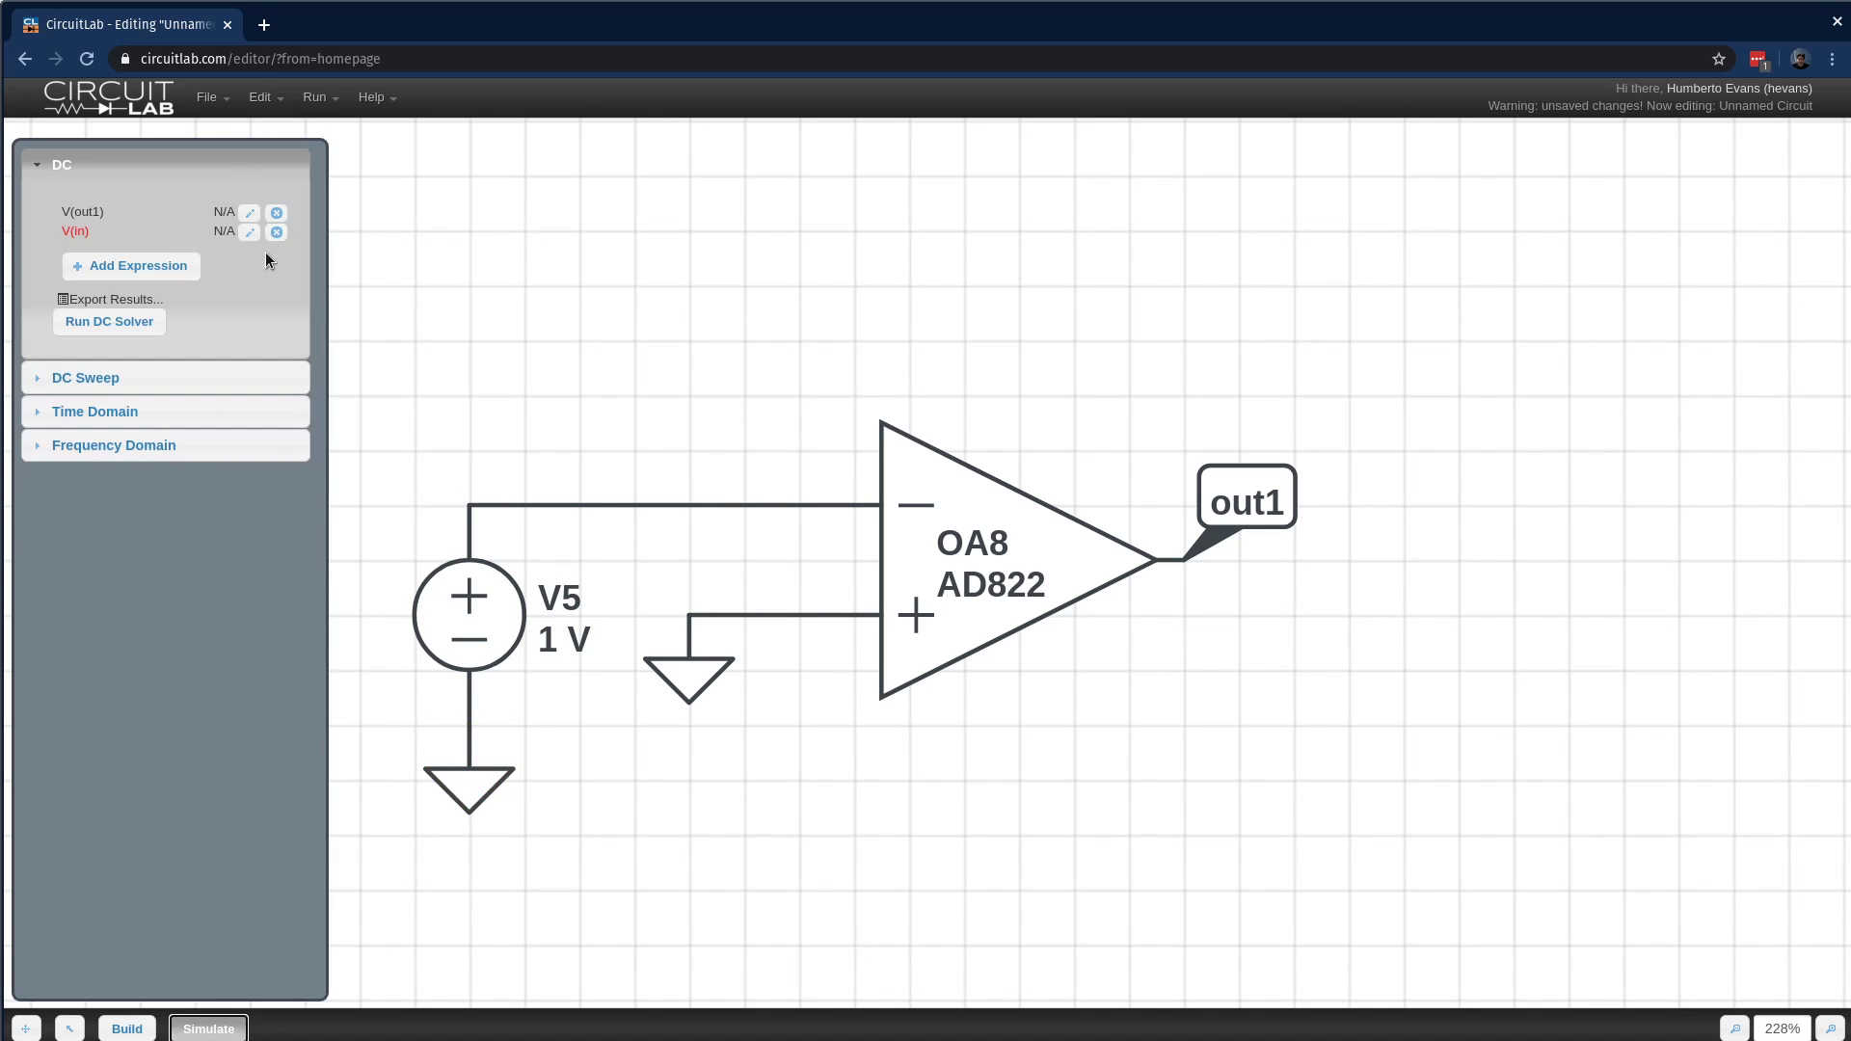
click(116, 328)
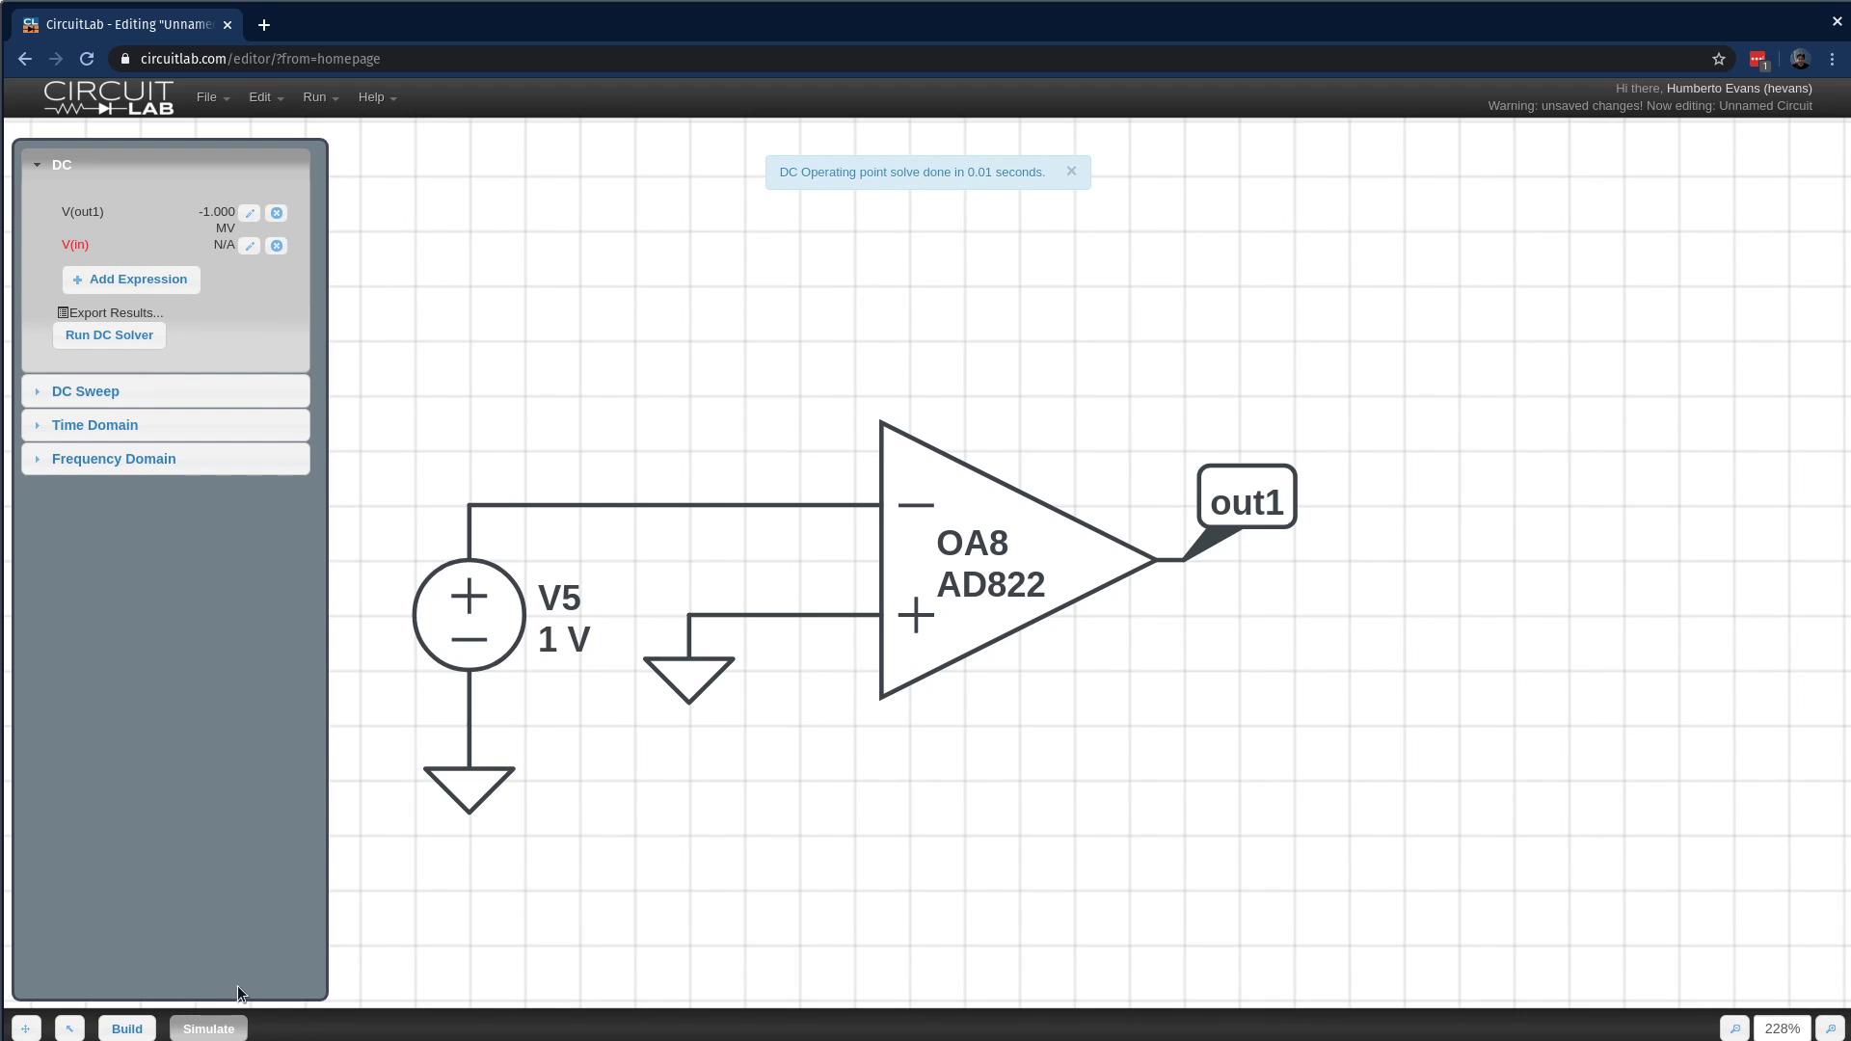
click(135, 1029)
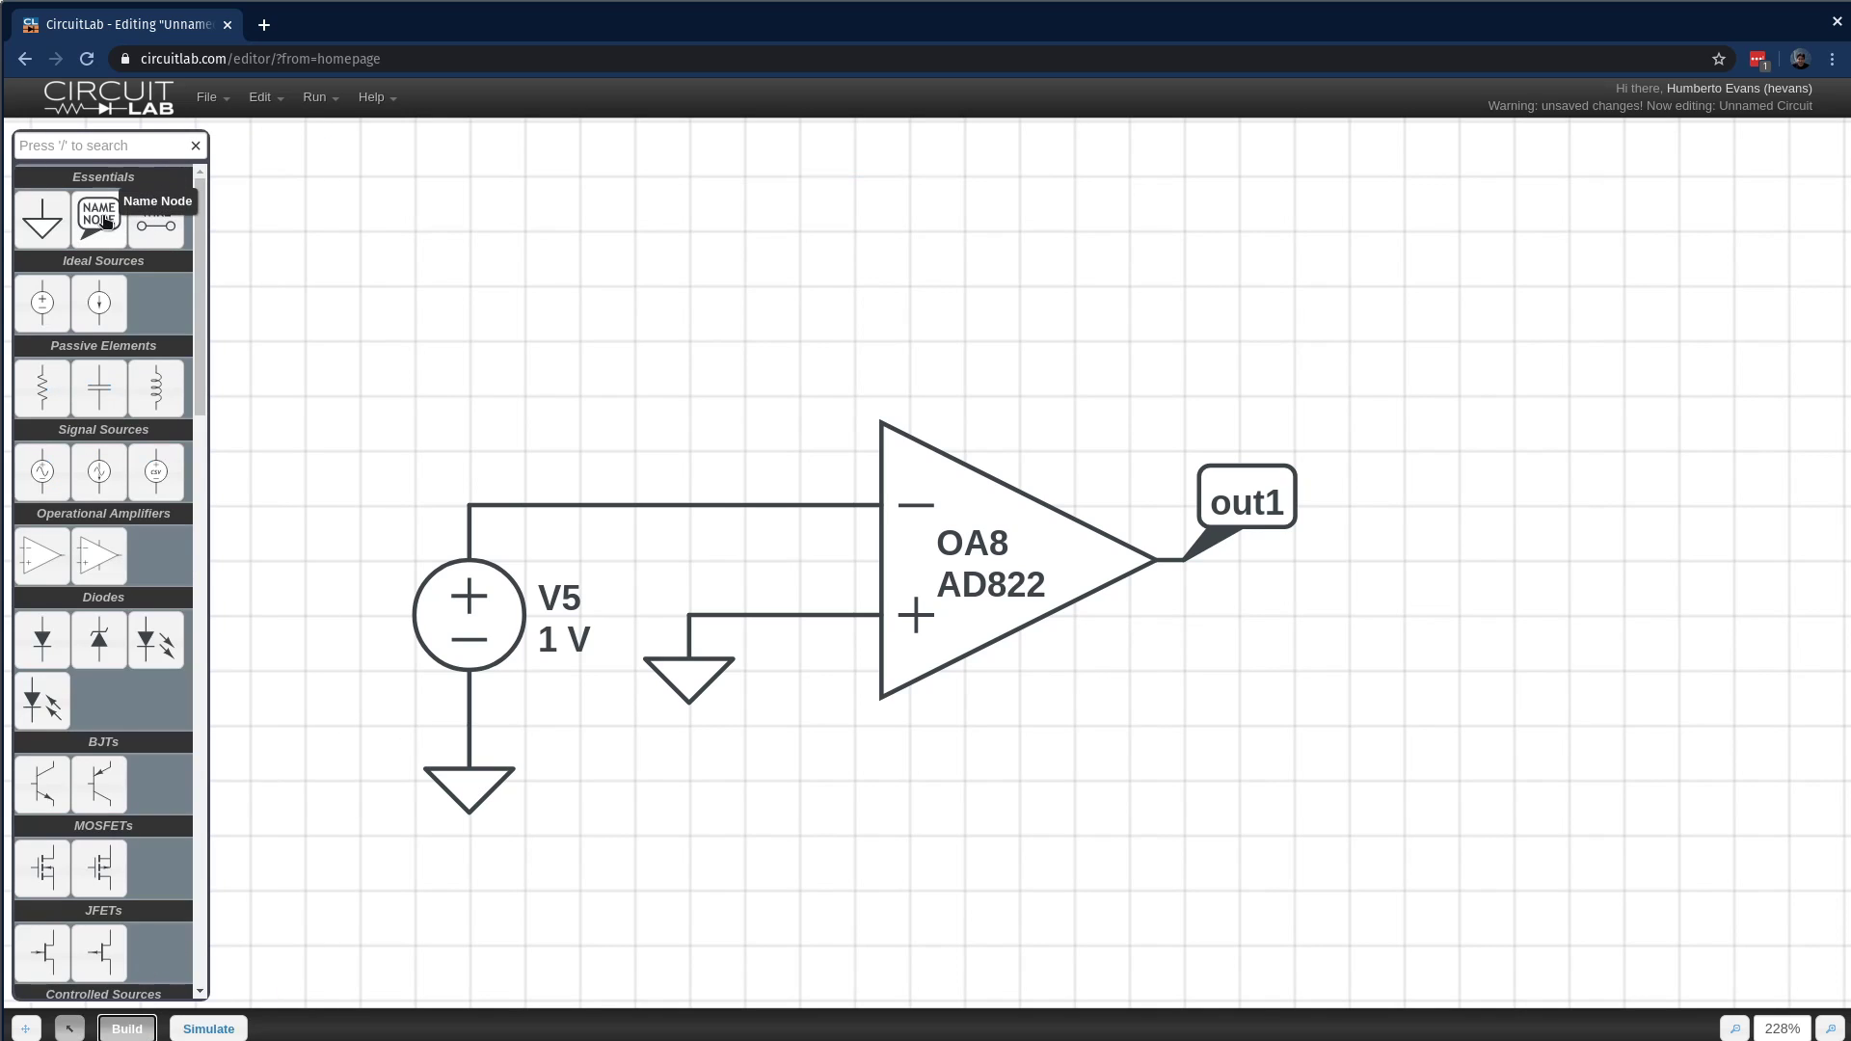
- Name the wire between V5's top and the − input 'in'
drag(98, 217, 535, 464)
double_click(535, 464)
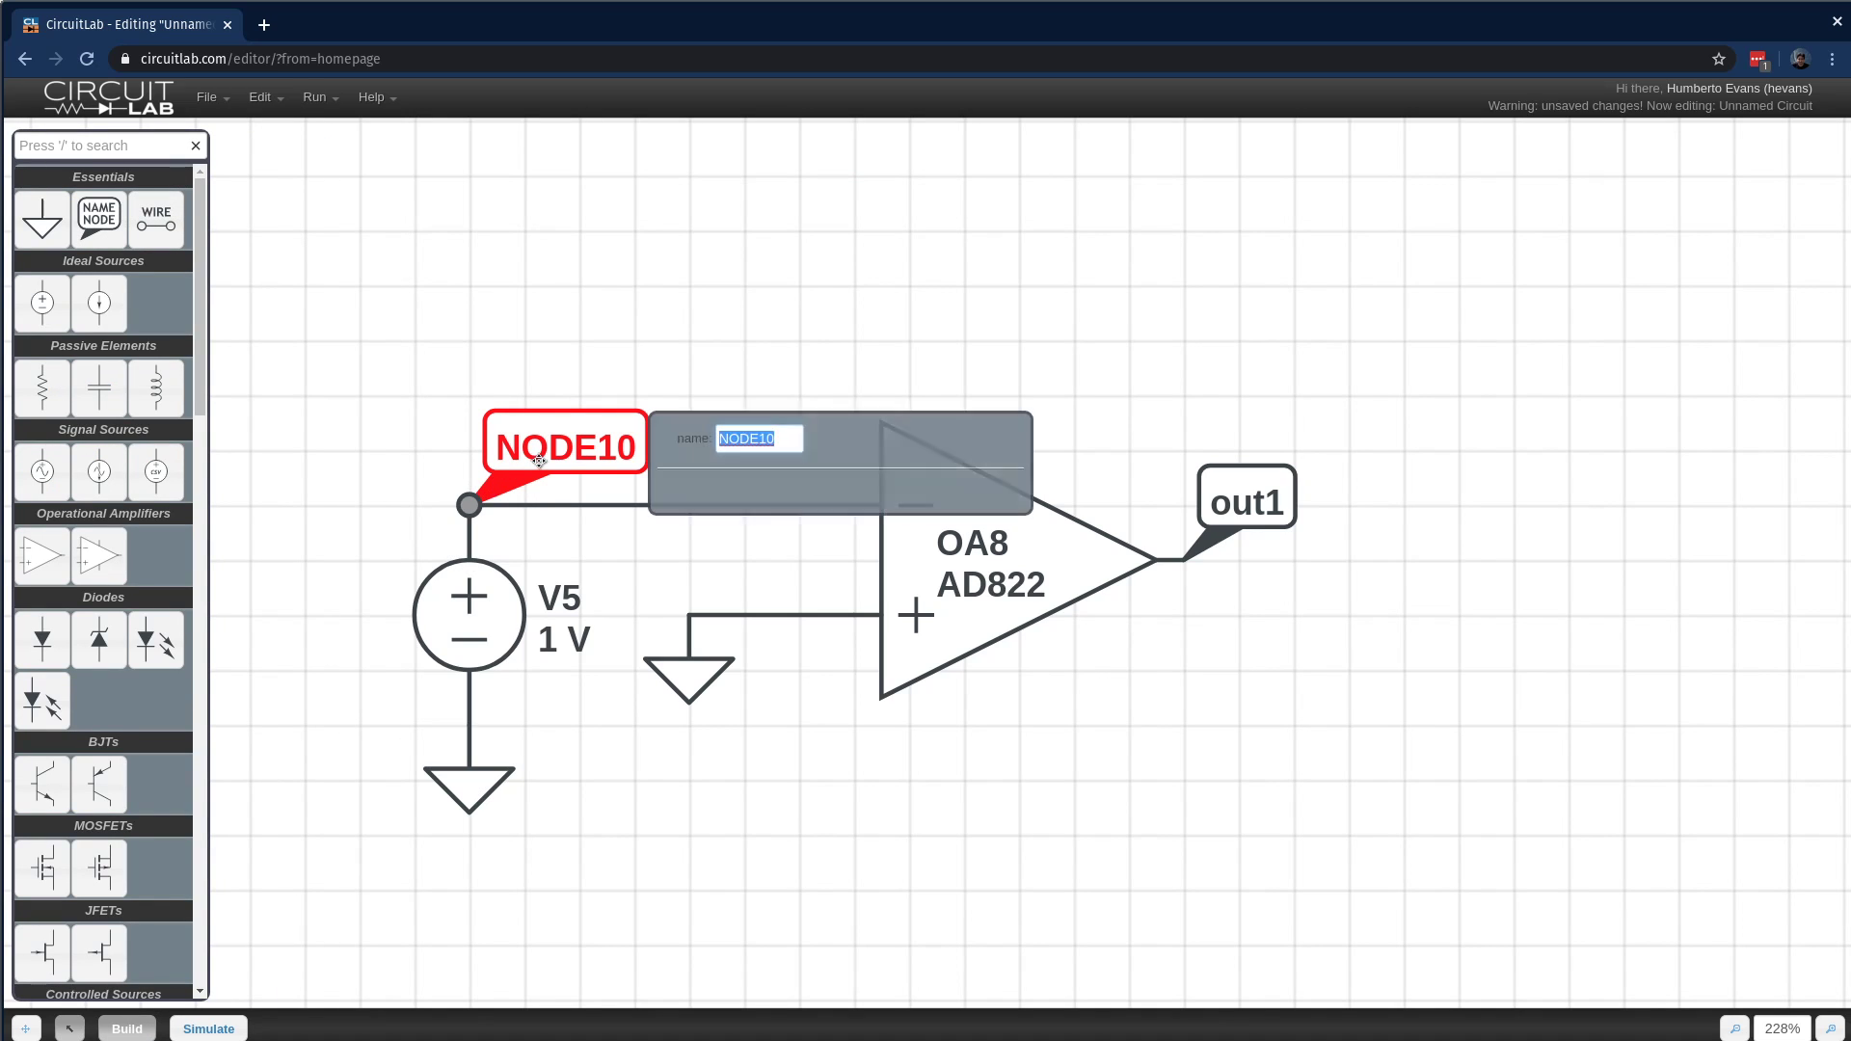
text(iog)
key(BackSpace)
key(BackSpace)
text(n)
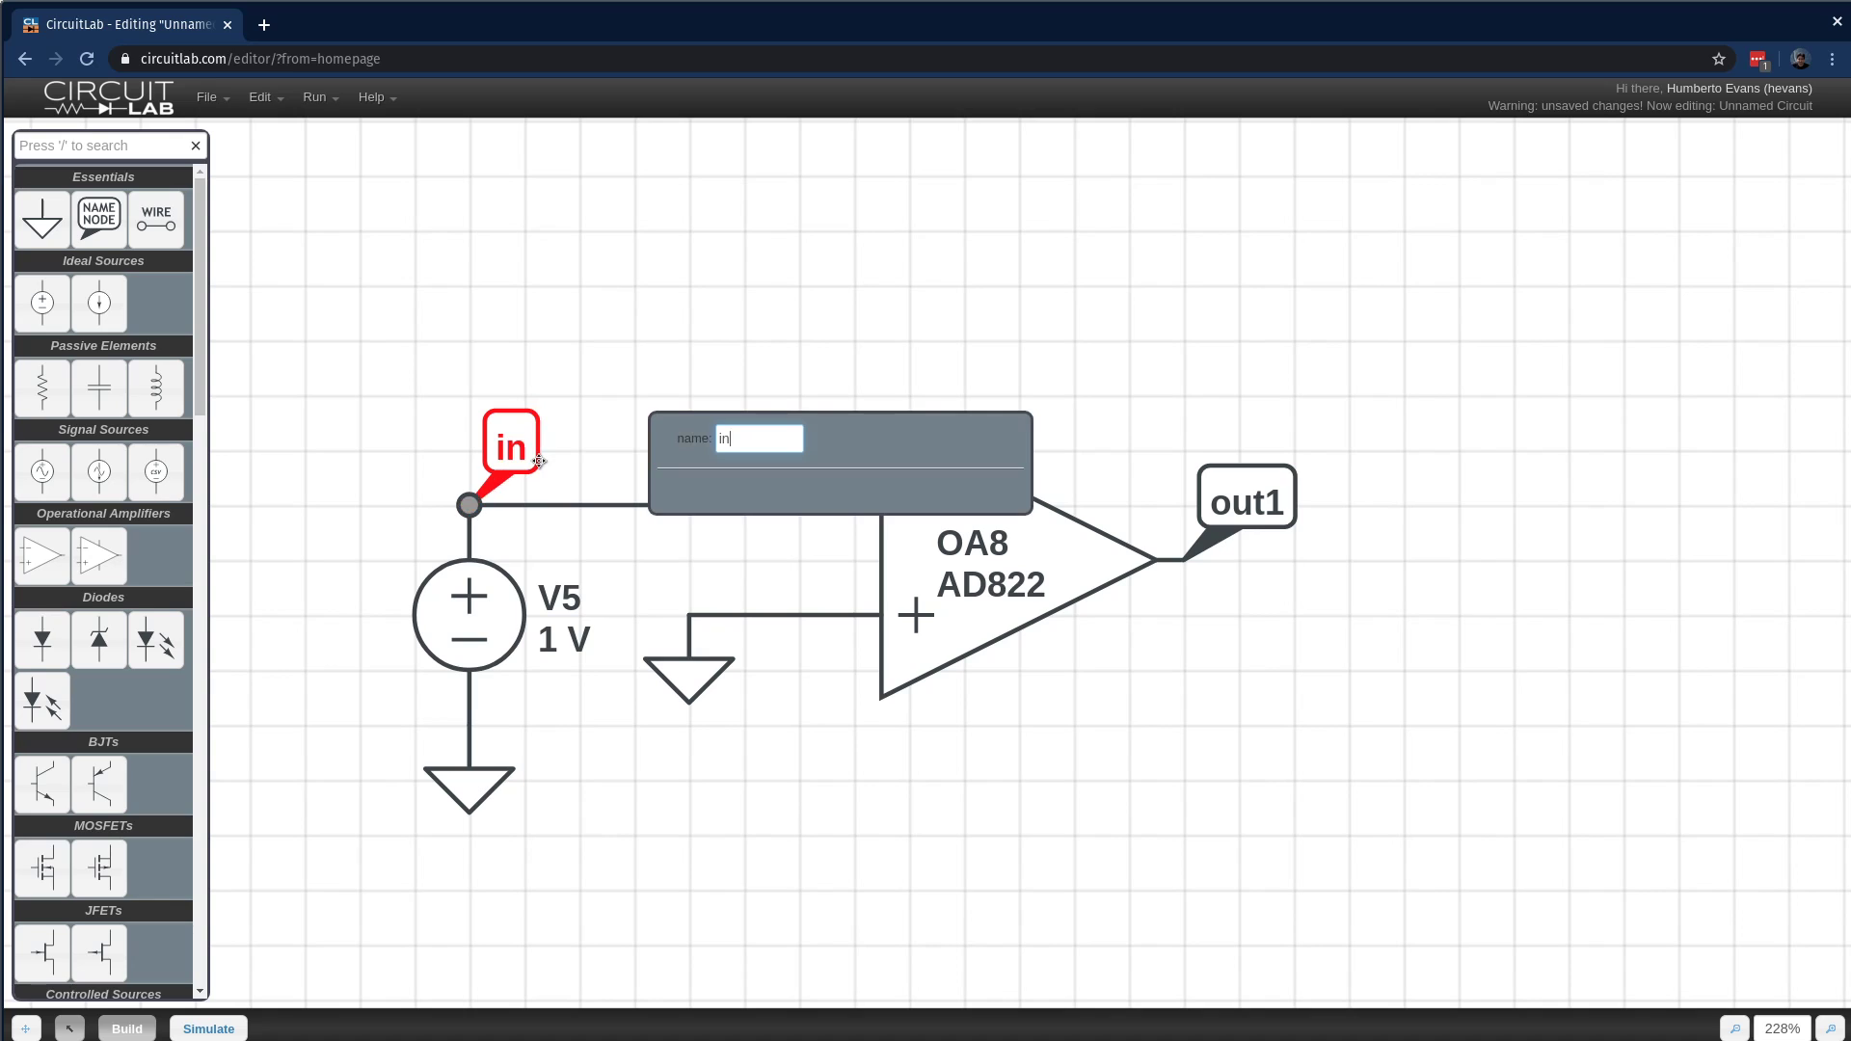
key(Return)
- Clear the V(in) and V(out1) rows and re-solve the DC point, giving out1 at -1.000 MV
click(208, 1029)
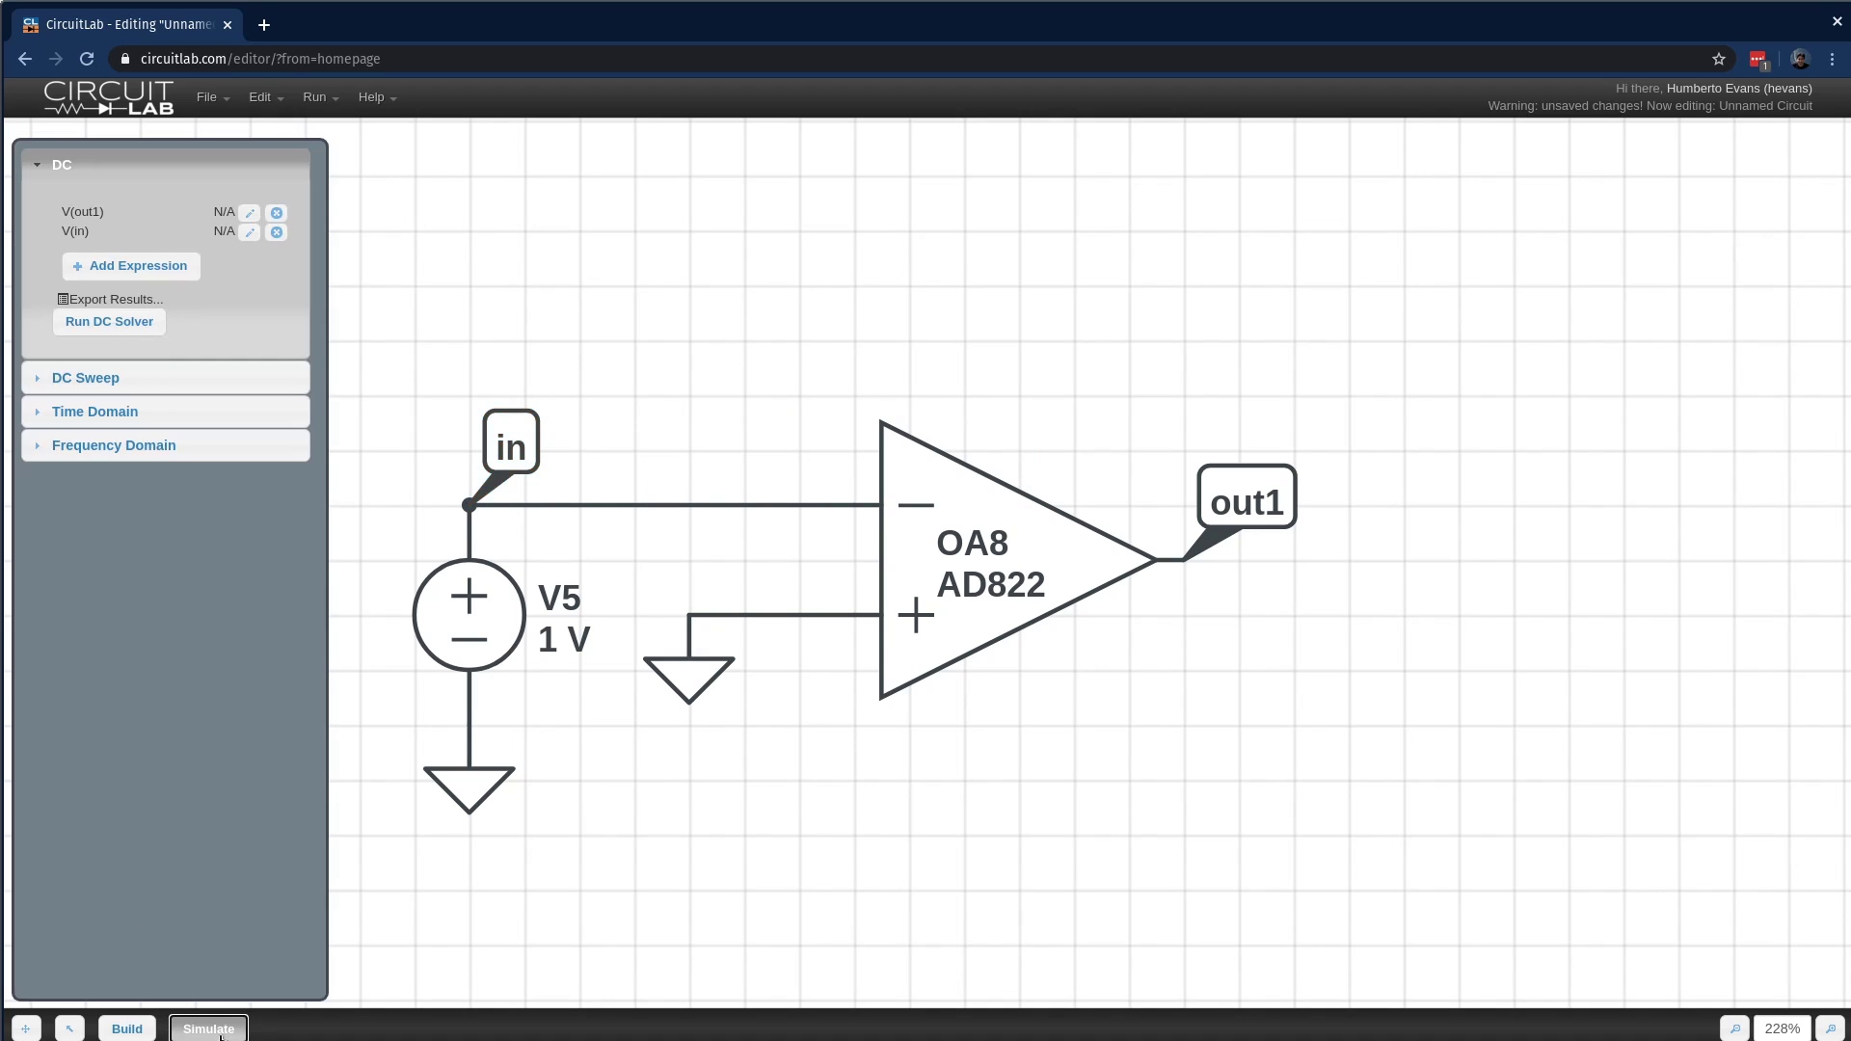
click(281, 212)
click(281, 212)
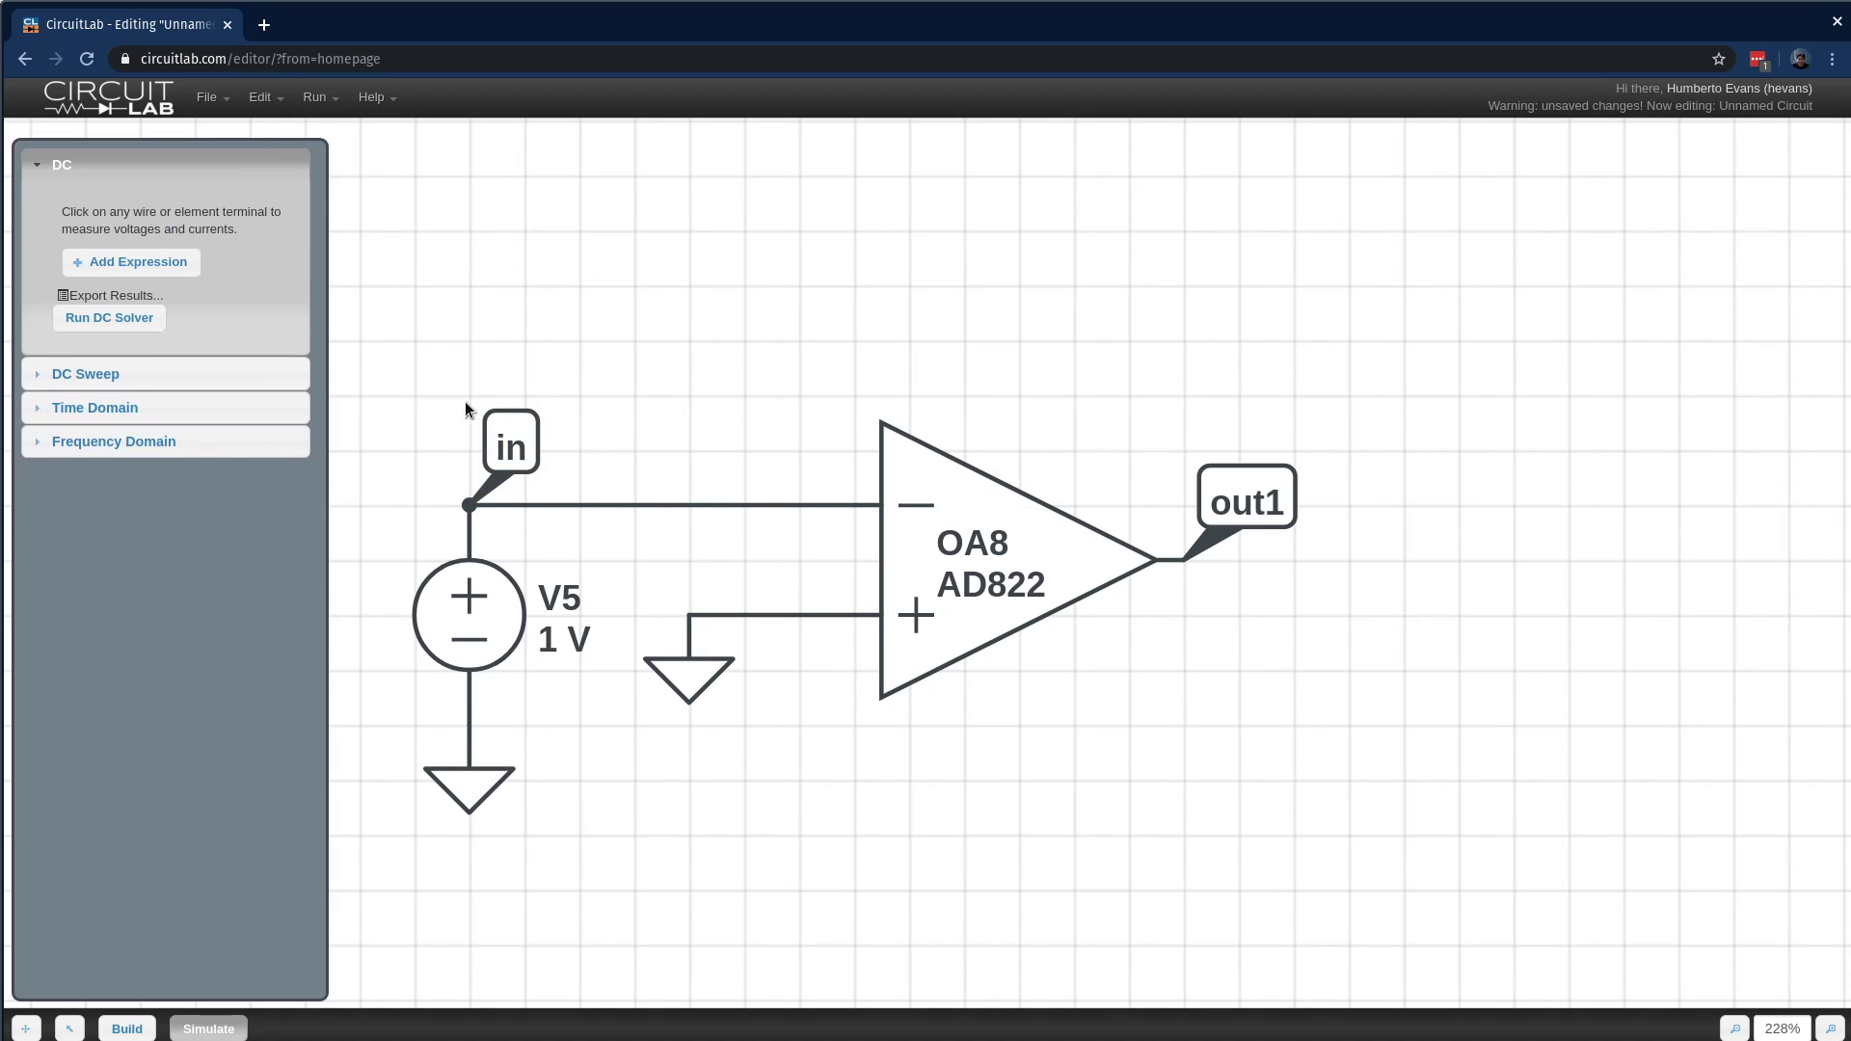
double_click(509, 445)
click(1212, 316)
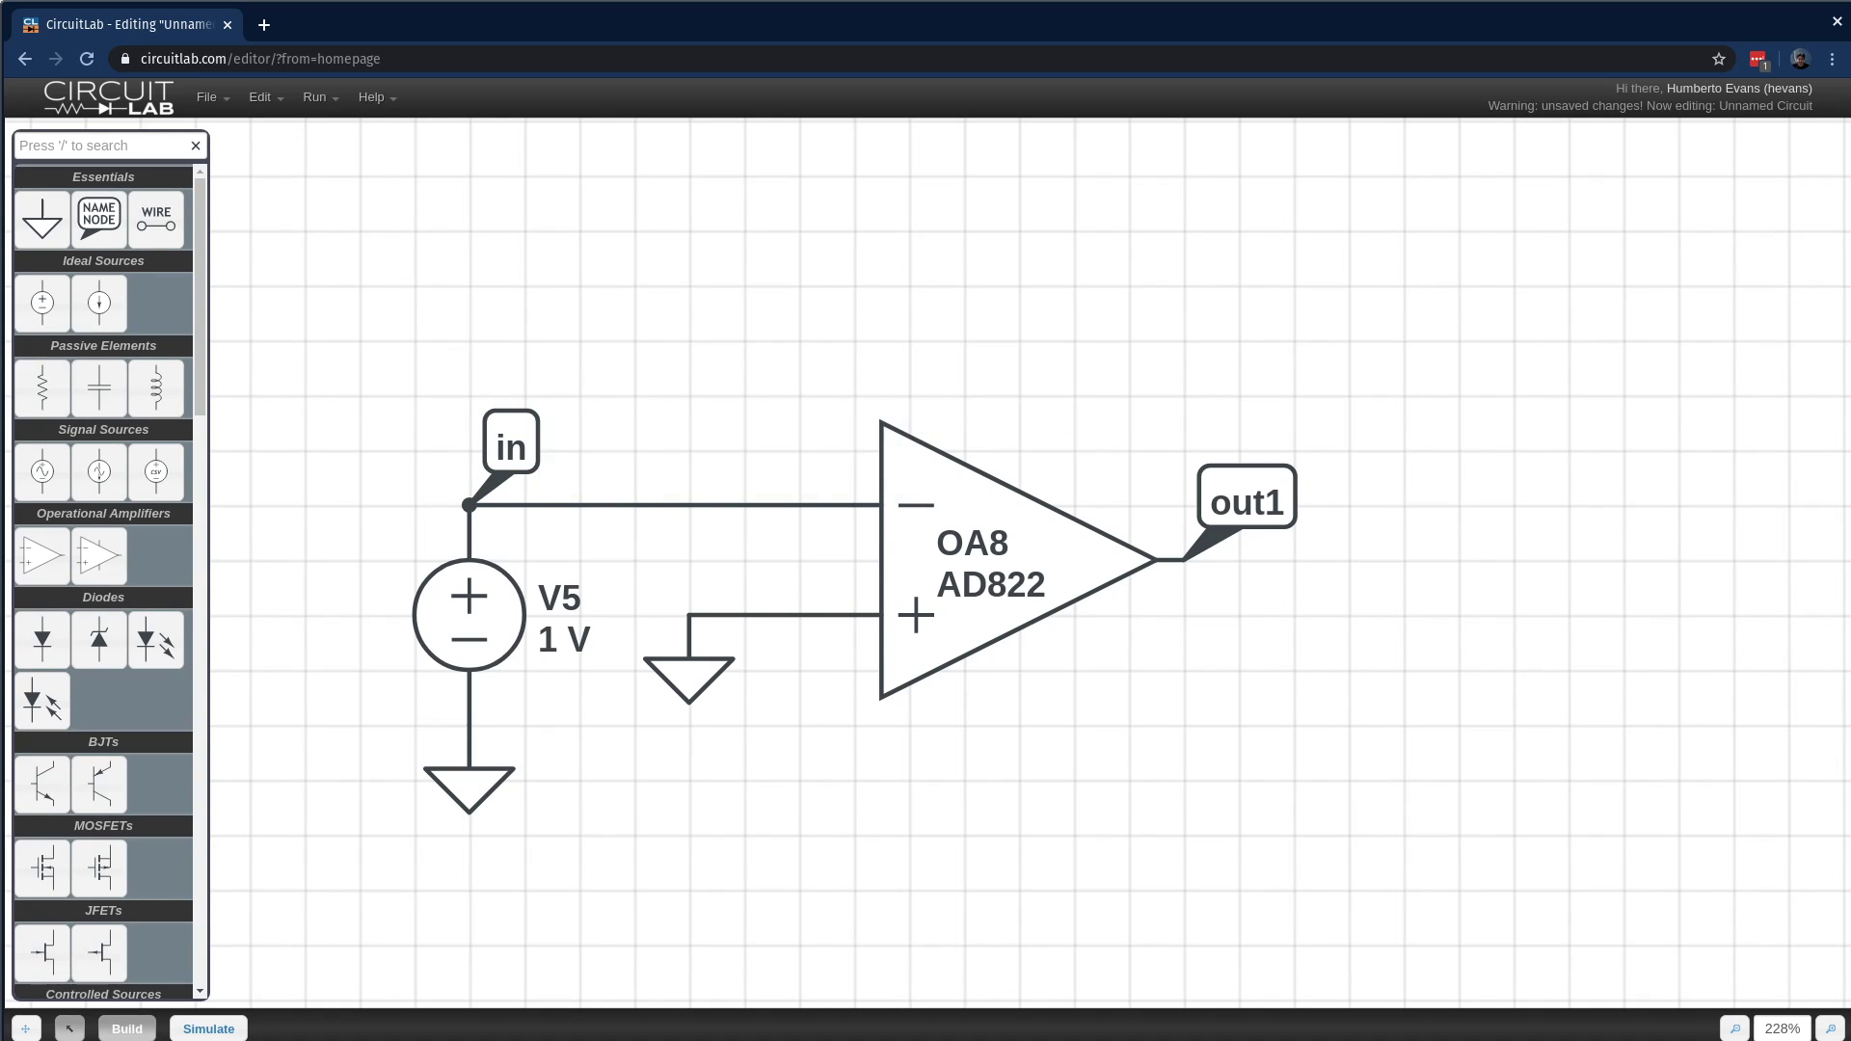
click(209, 1028)
click(194, 269)
click(509, 244)
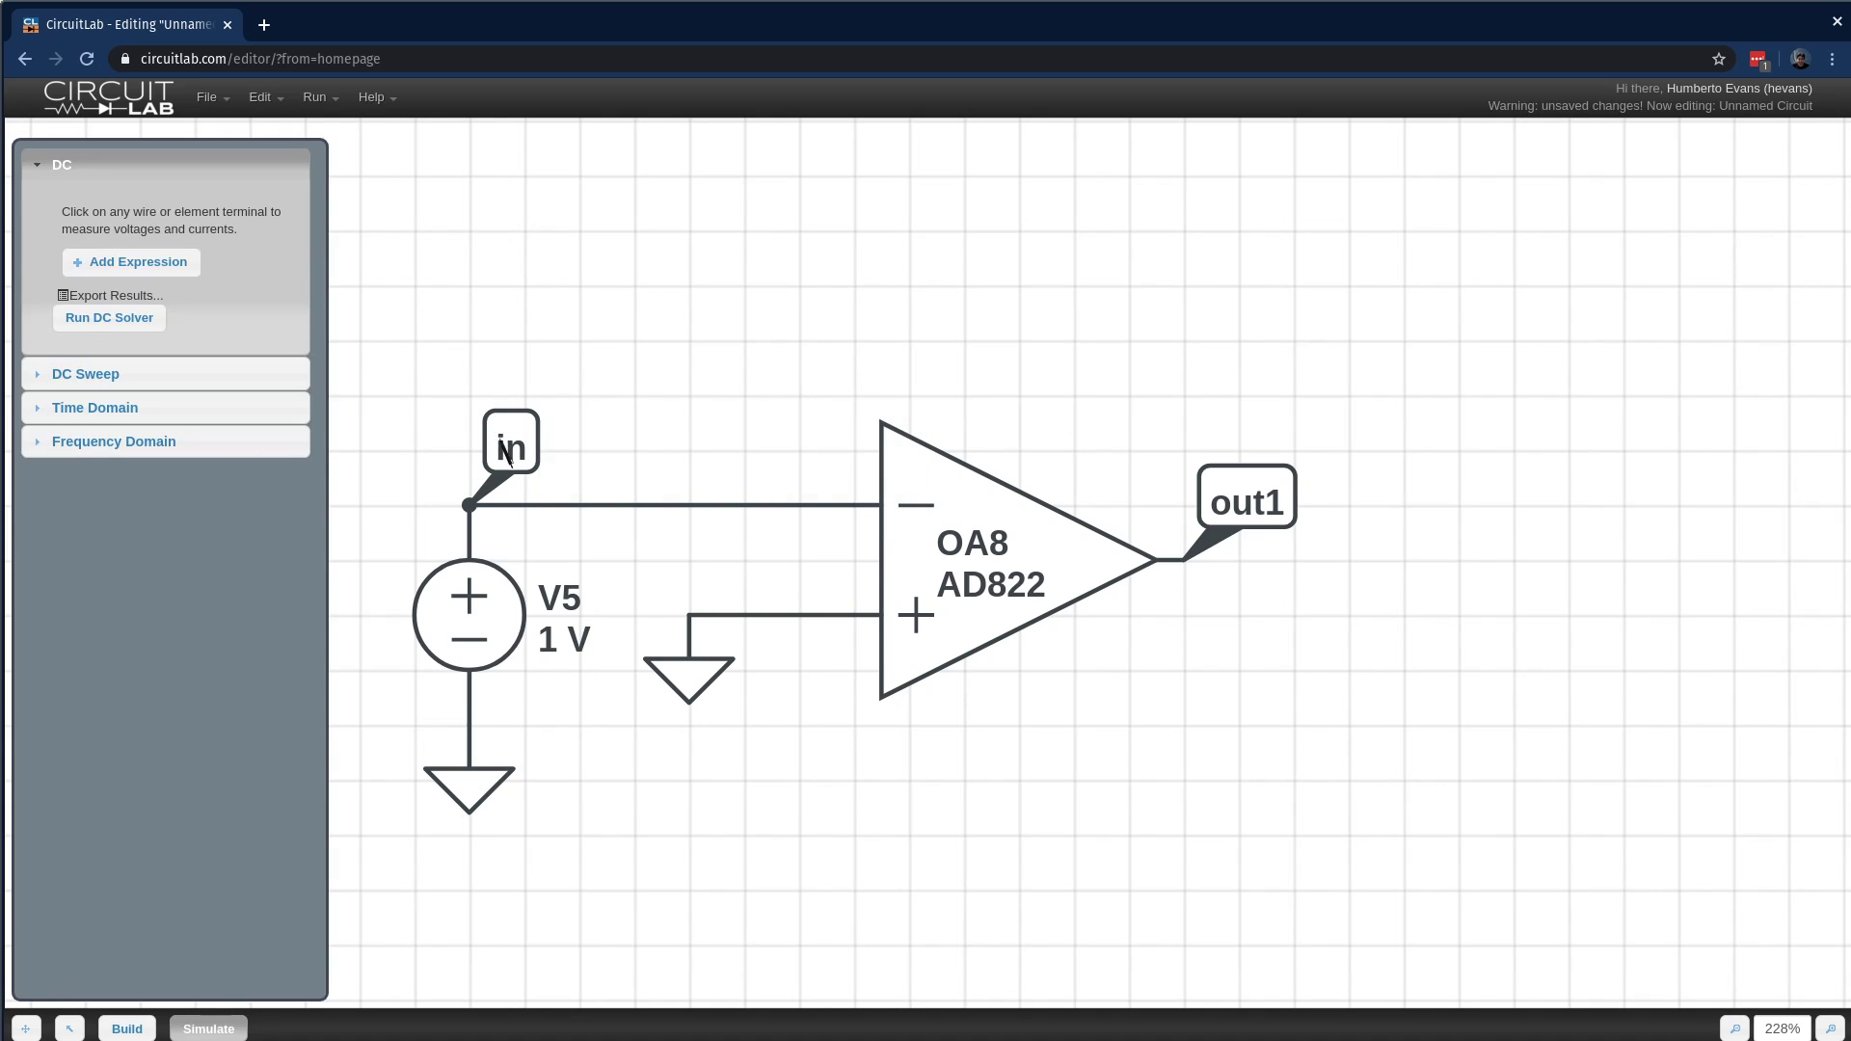
click(126, 1029)
click(234, 1031)
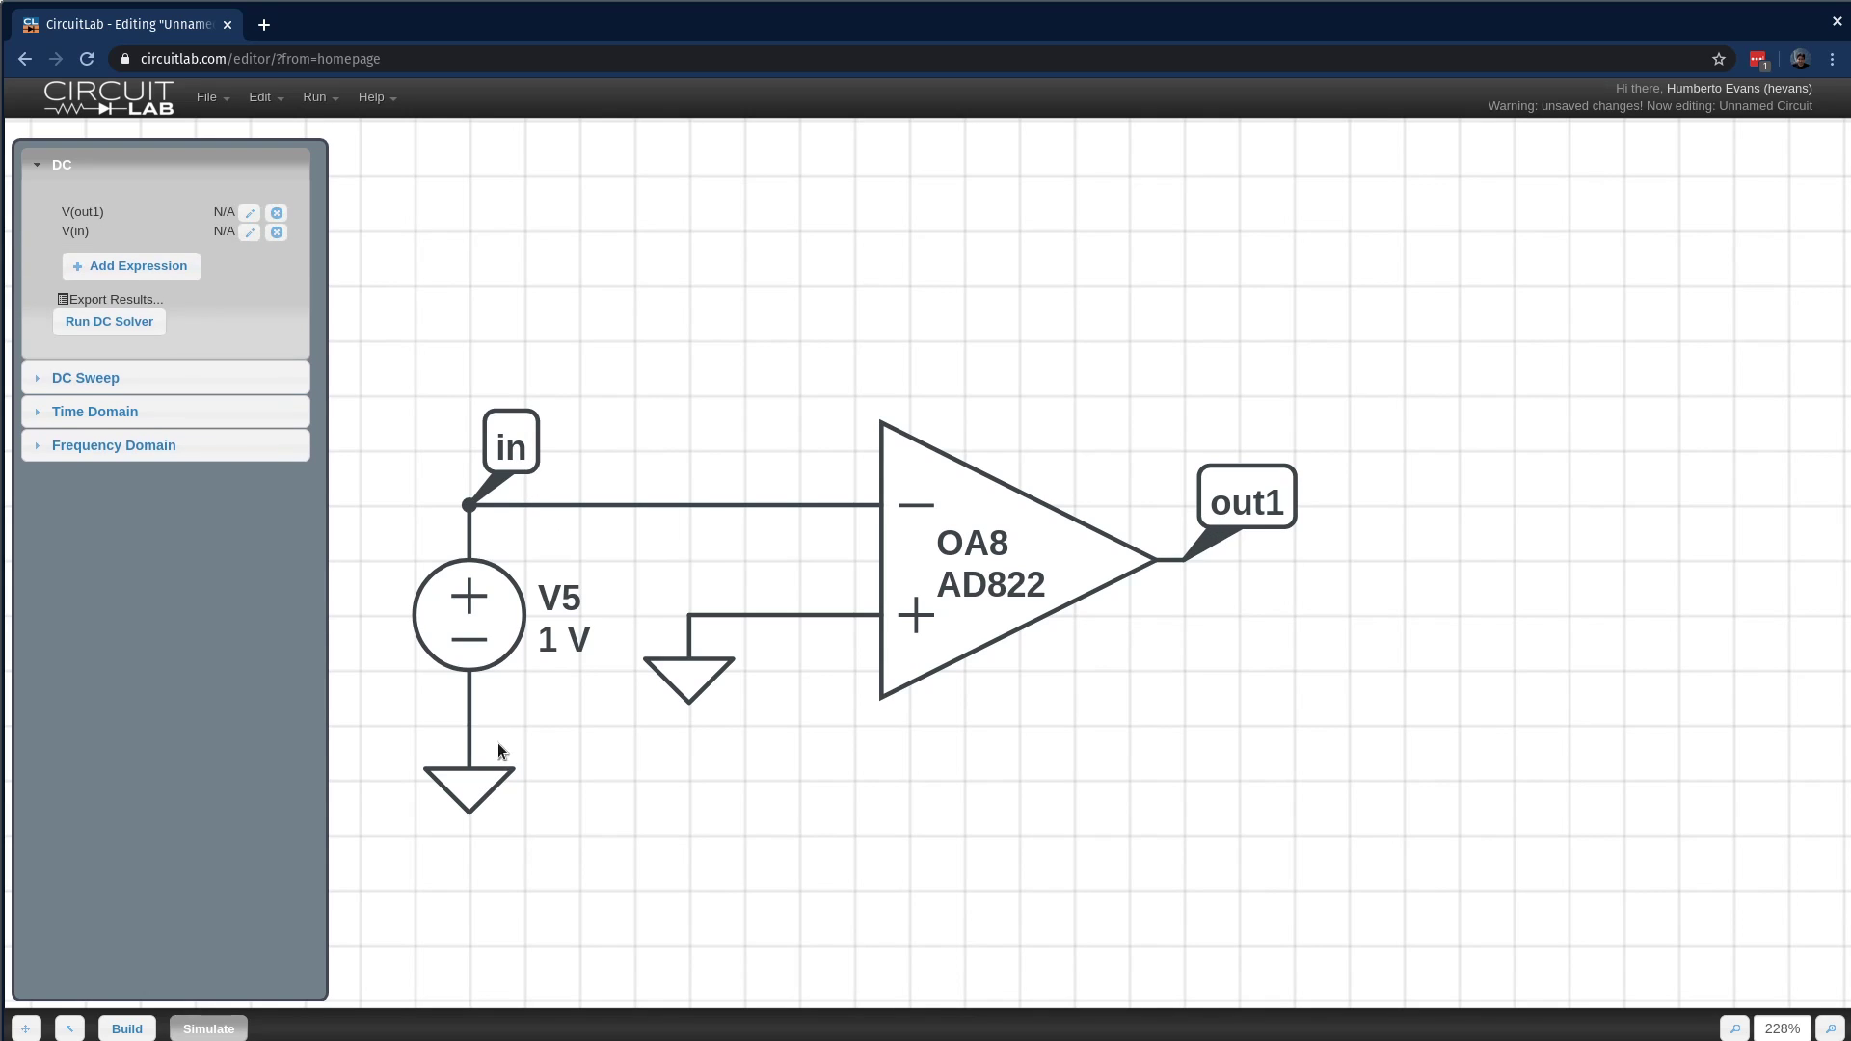
click(120, 309)
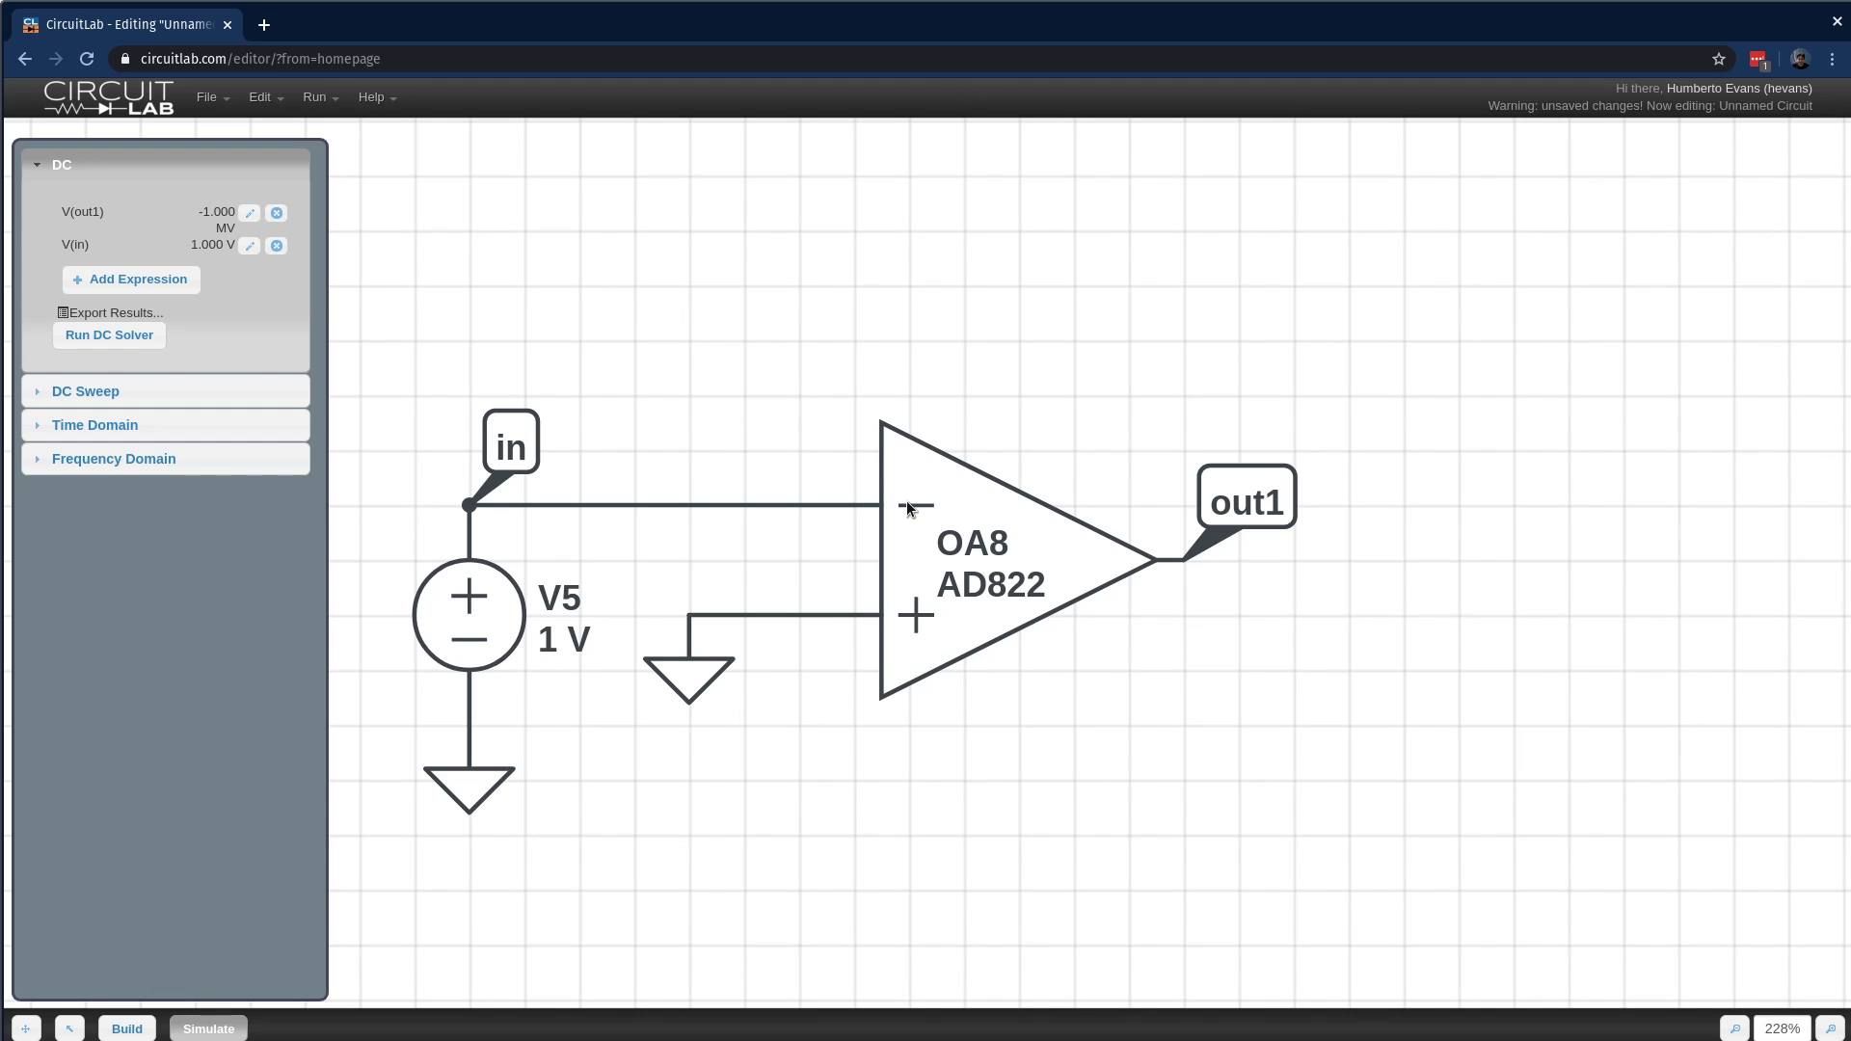
double_click(1039, 528)
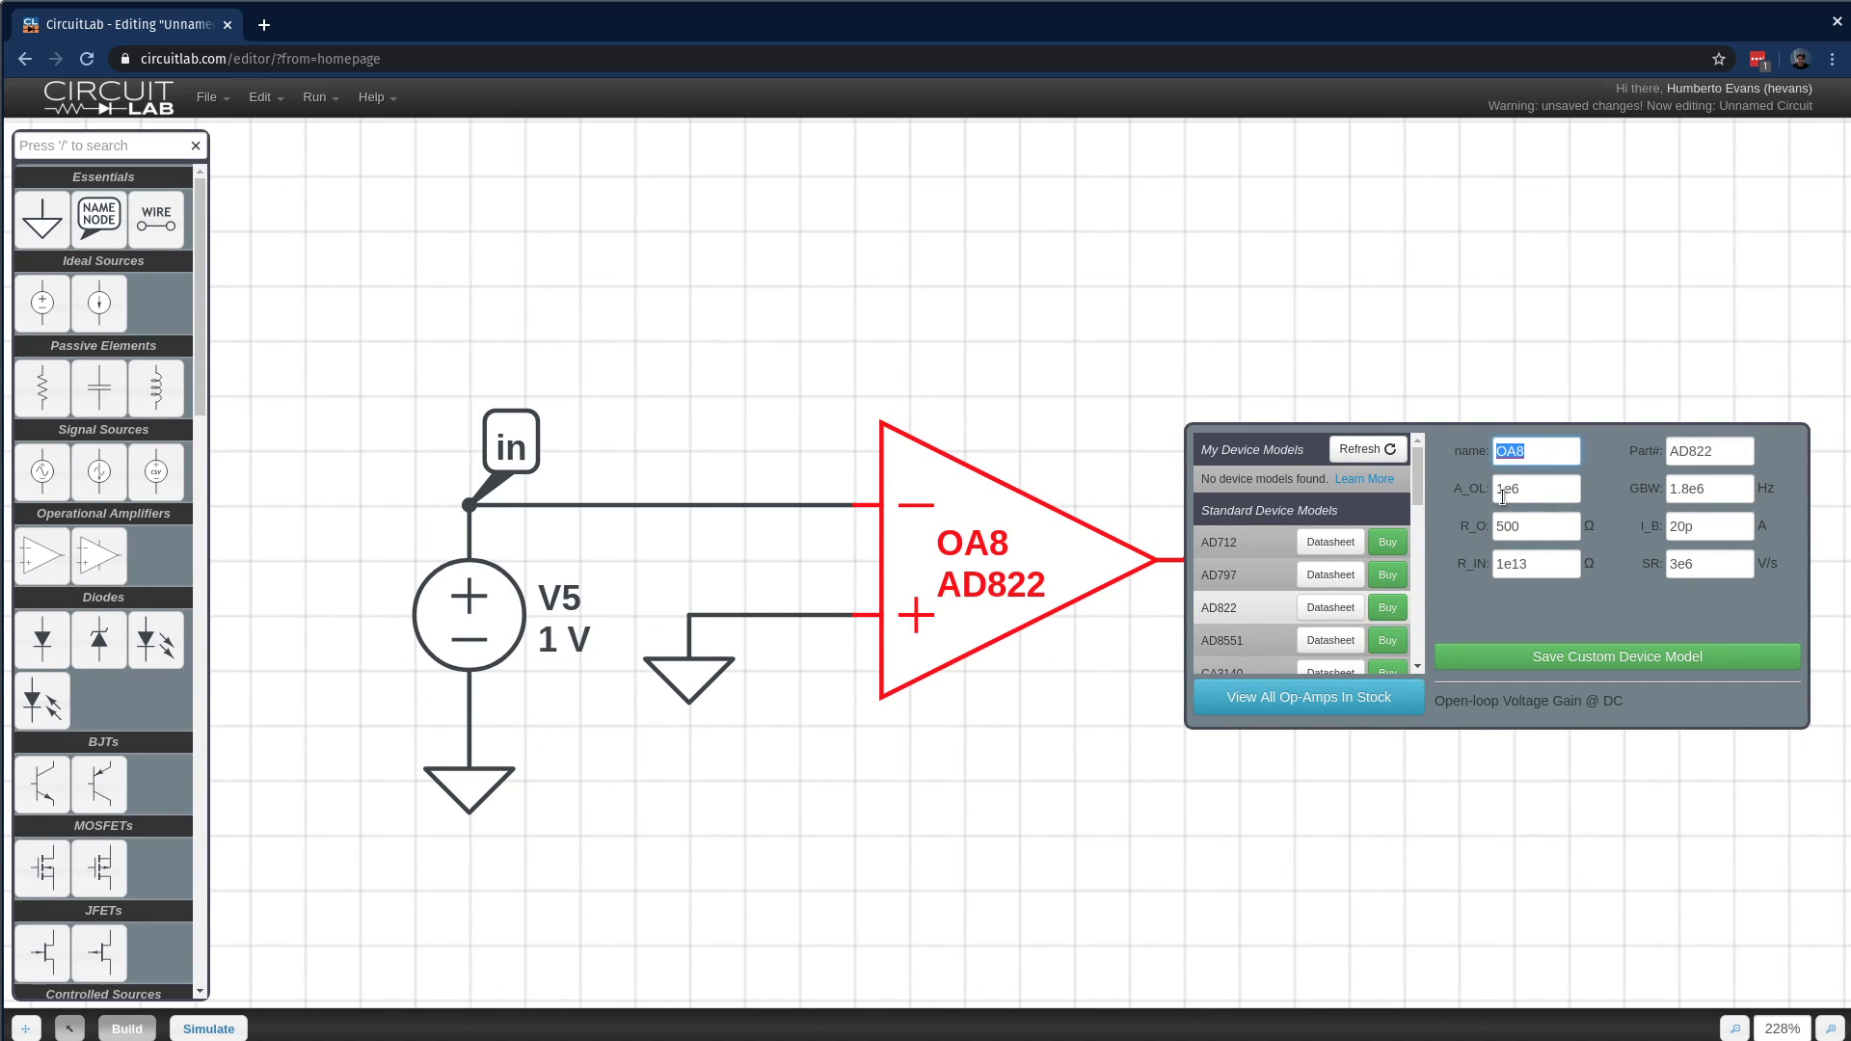
click(1413, 187)
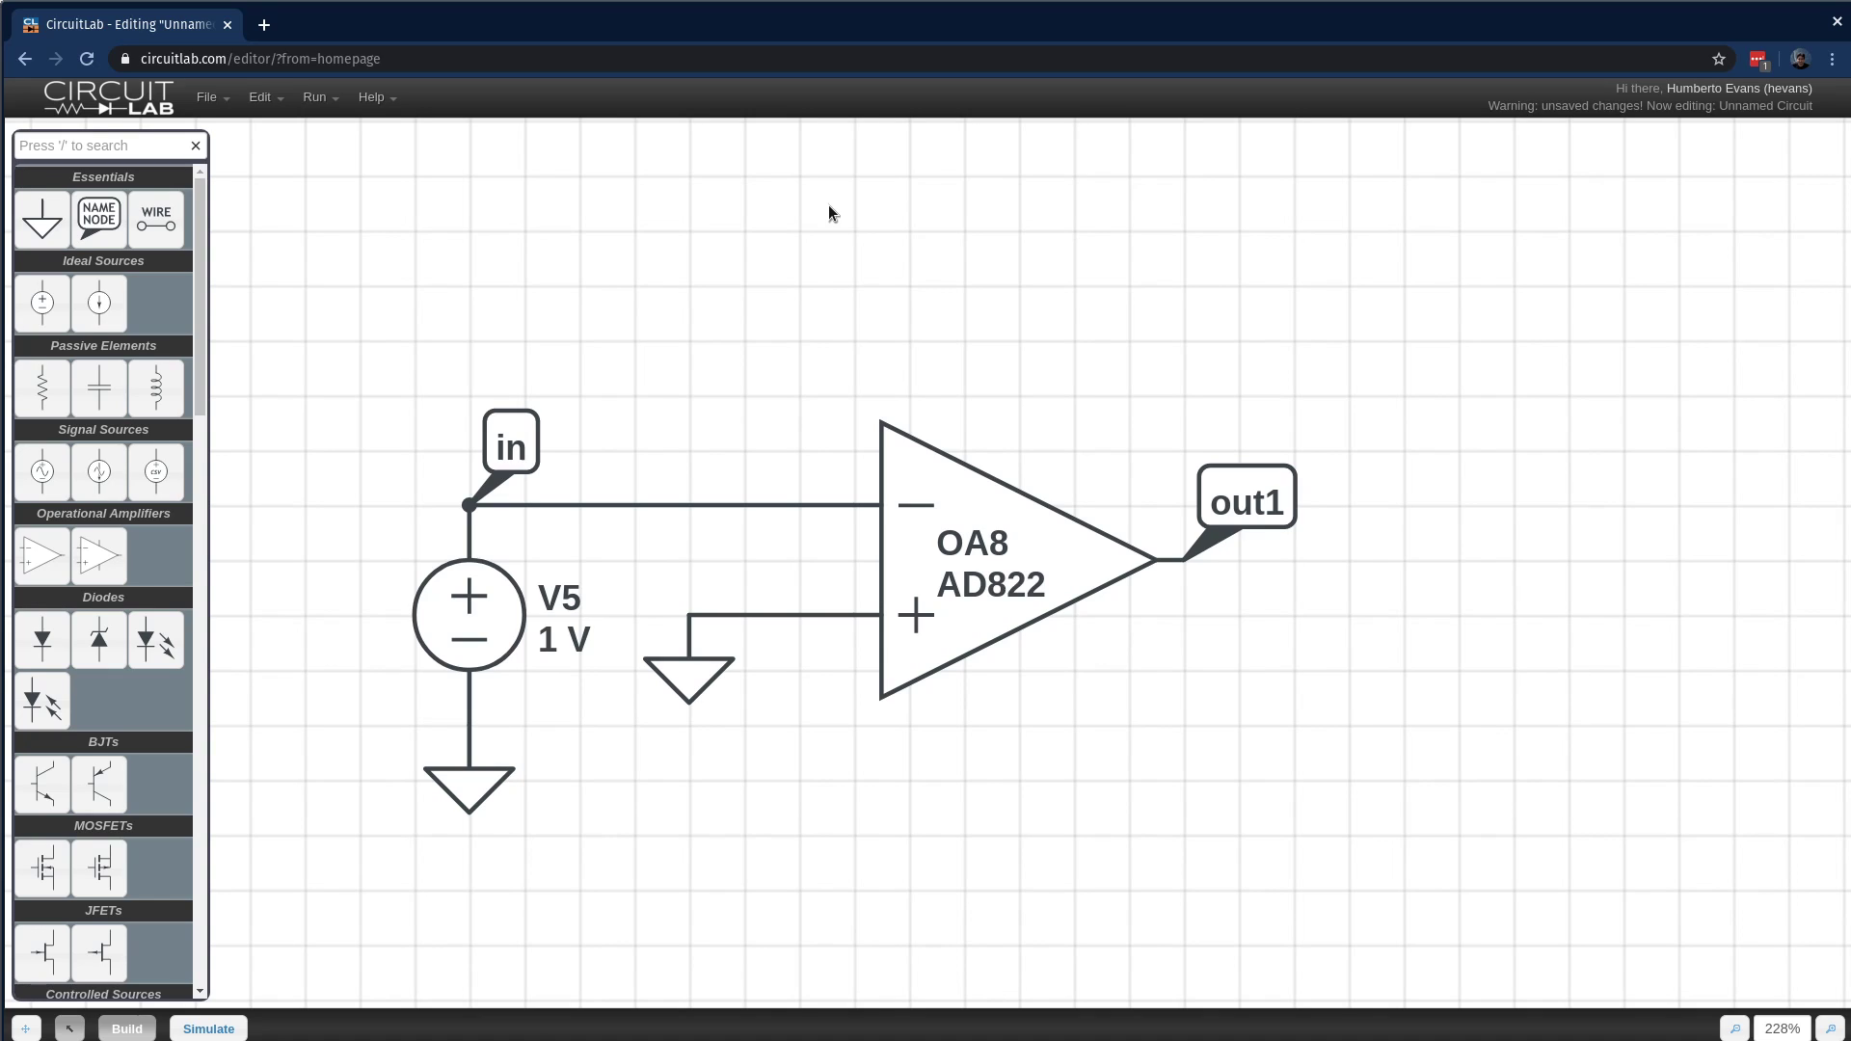
- Delete V5, its ground, the in label and the out1 label
drag(301, 252, 794, 974)
key(Delete)
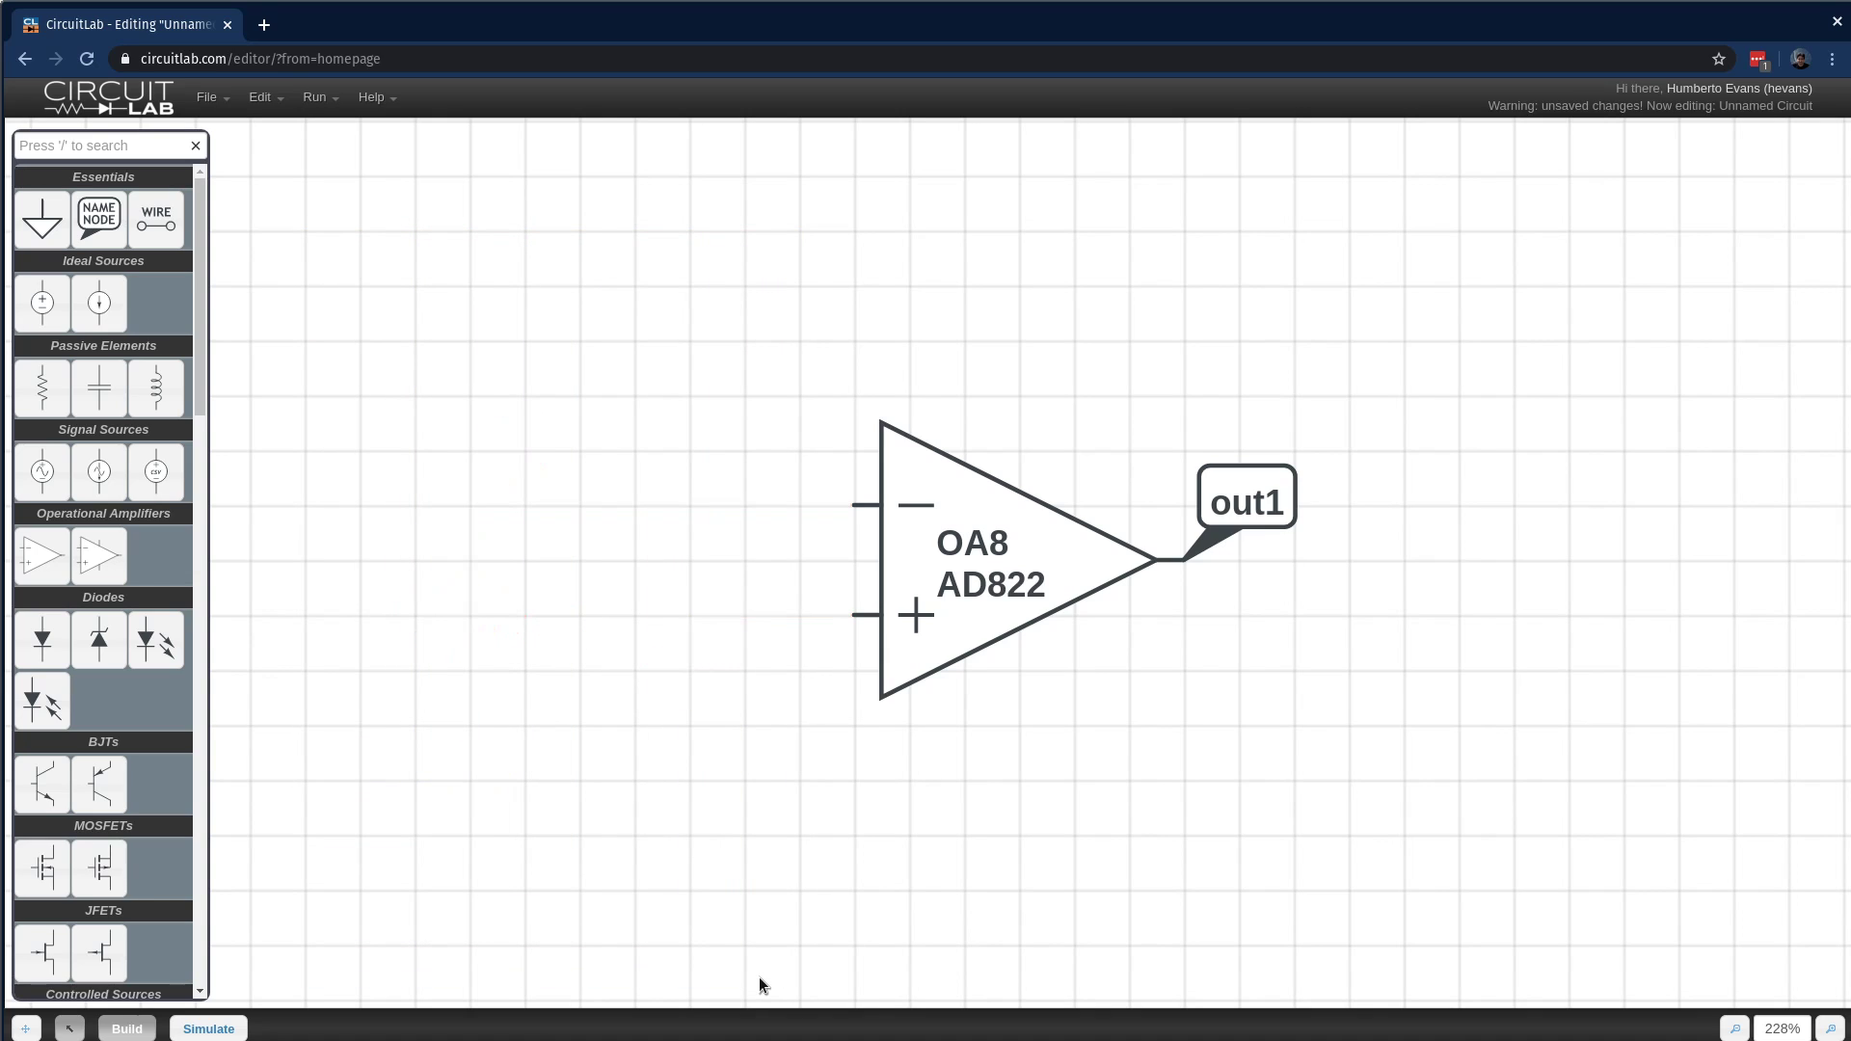
click(1230, 482)
key(Delete)
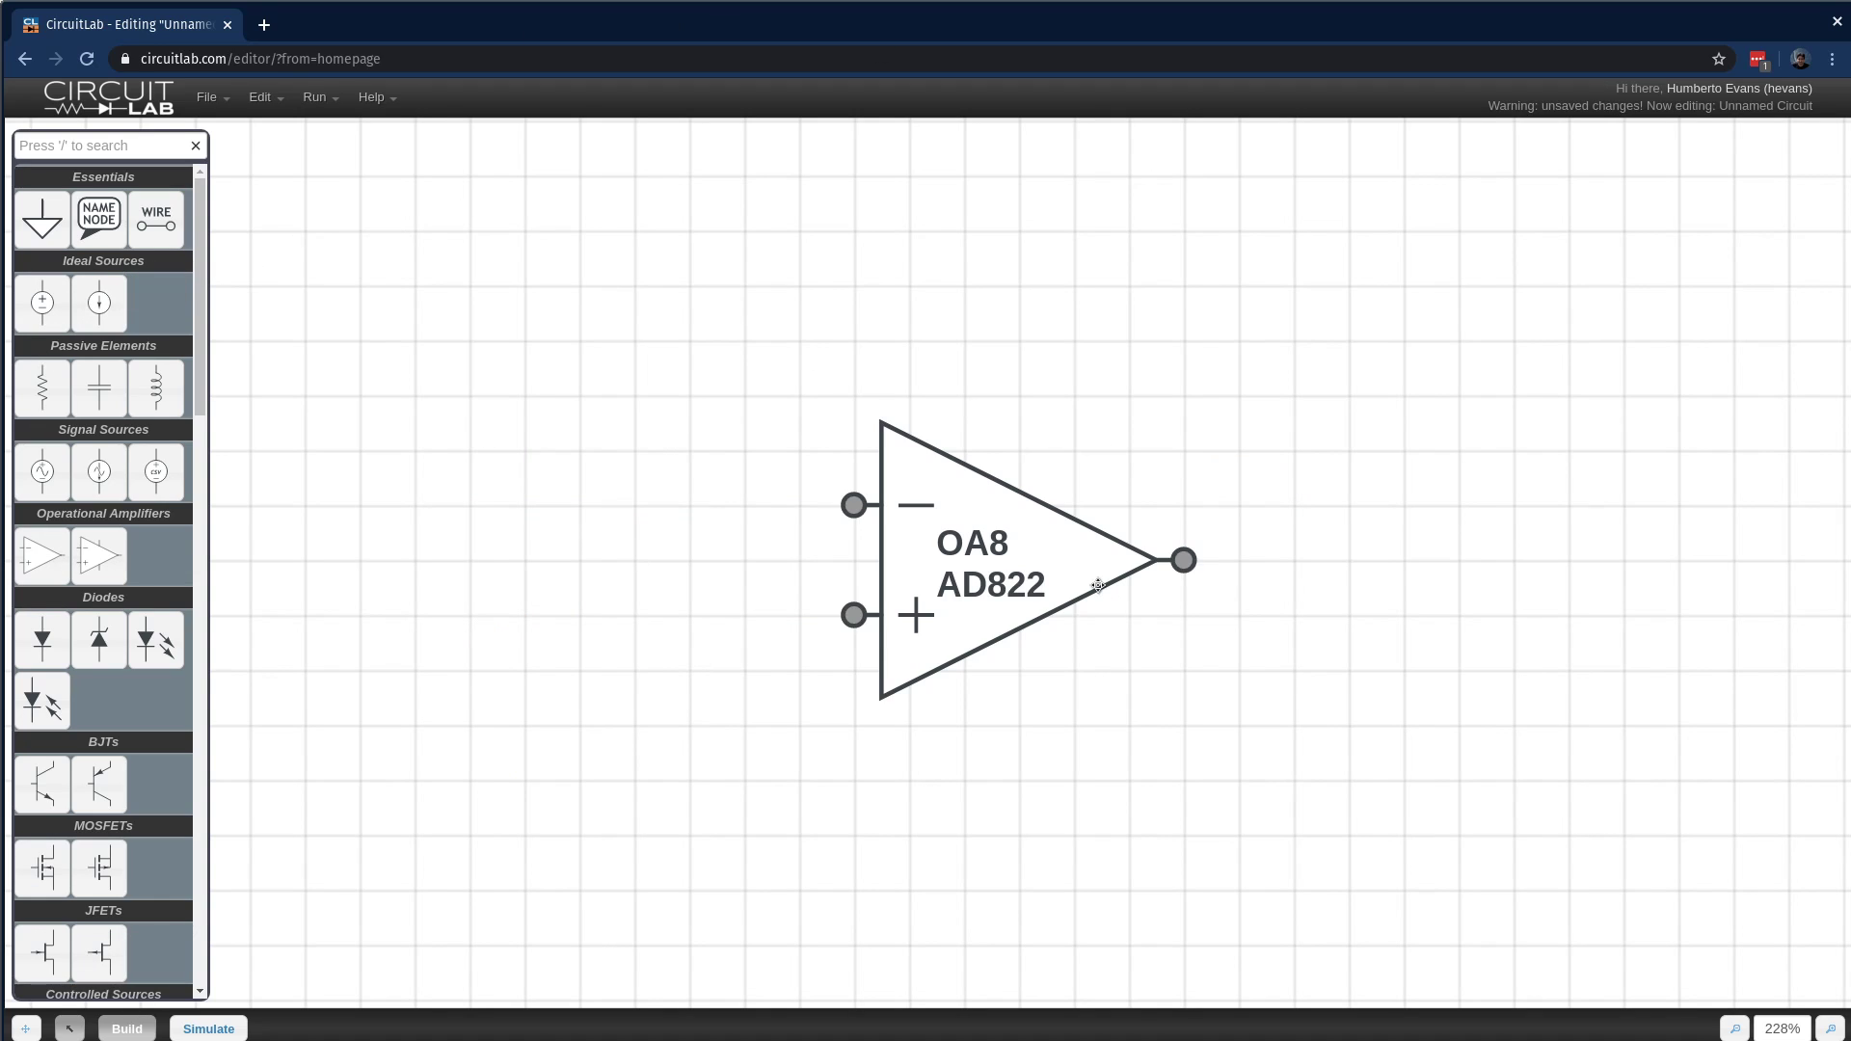
- Ground the + input and wire the op-amp output back to the − input
drag(44, 247, 743, 665)
drag(853, 614, 743, 615)
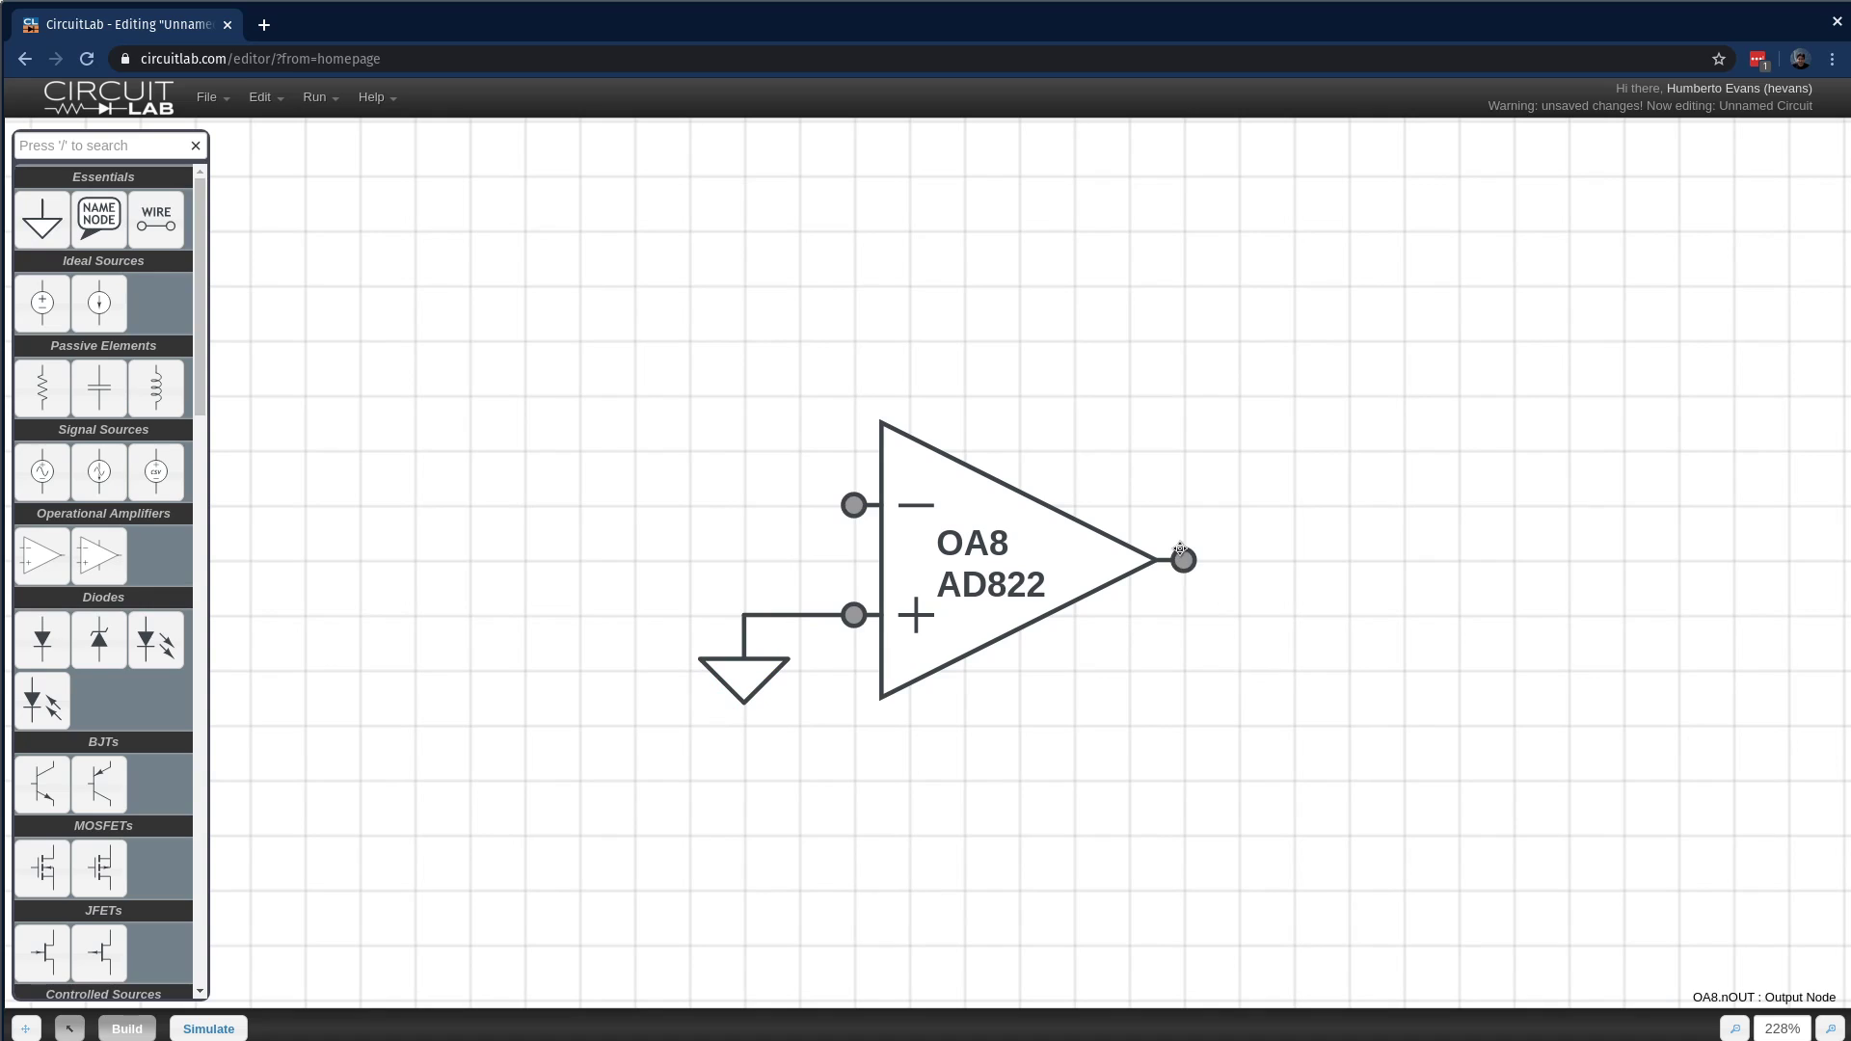
drag(1184, 559, 743, 506)
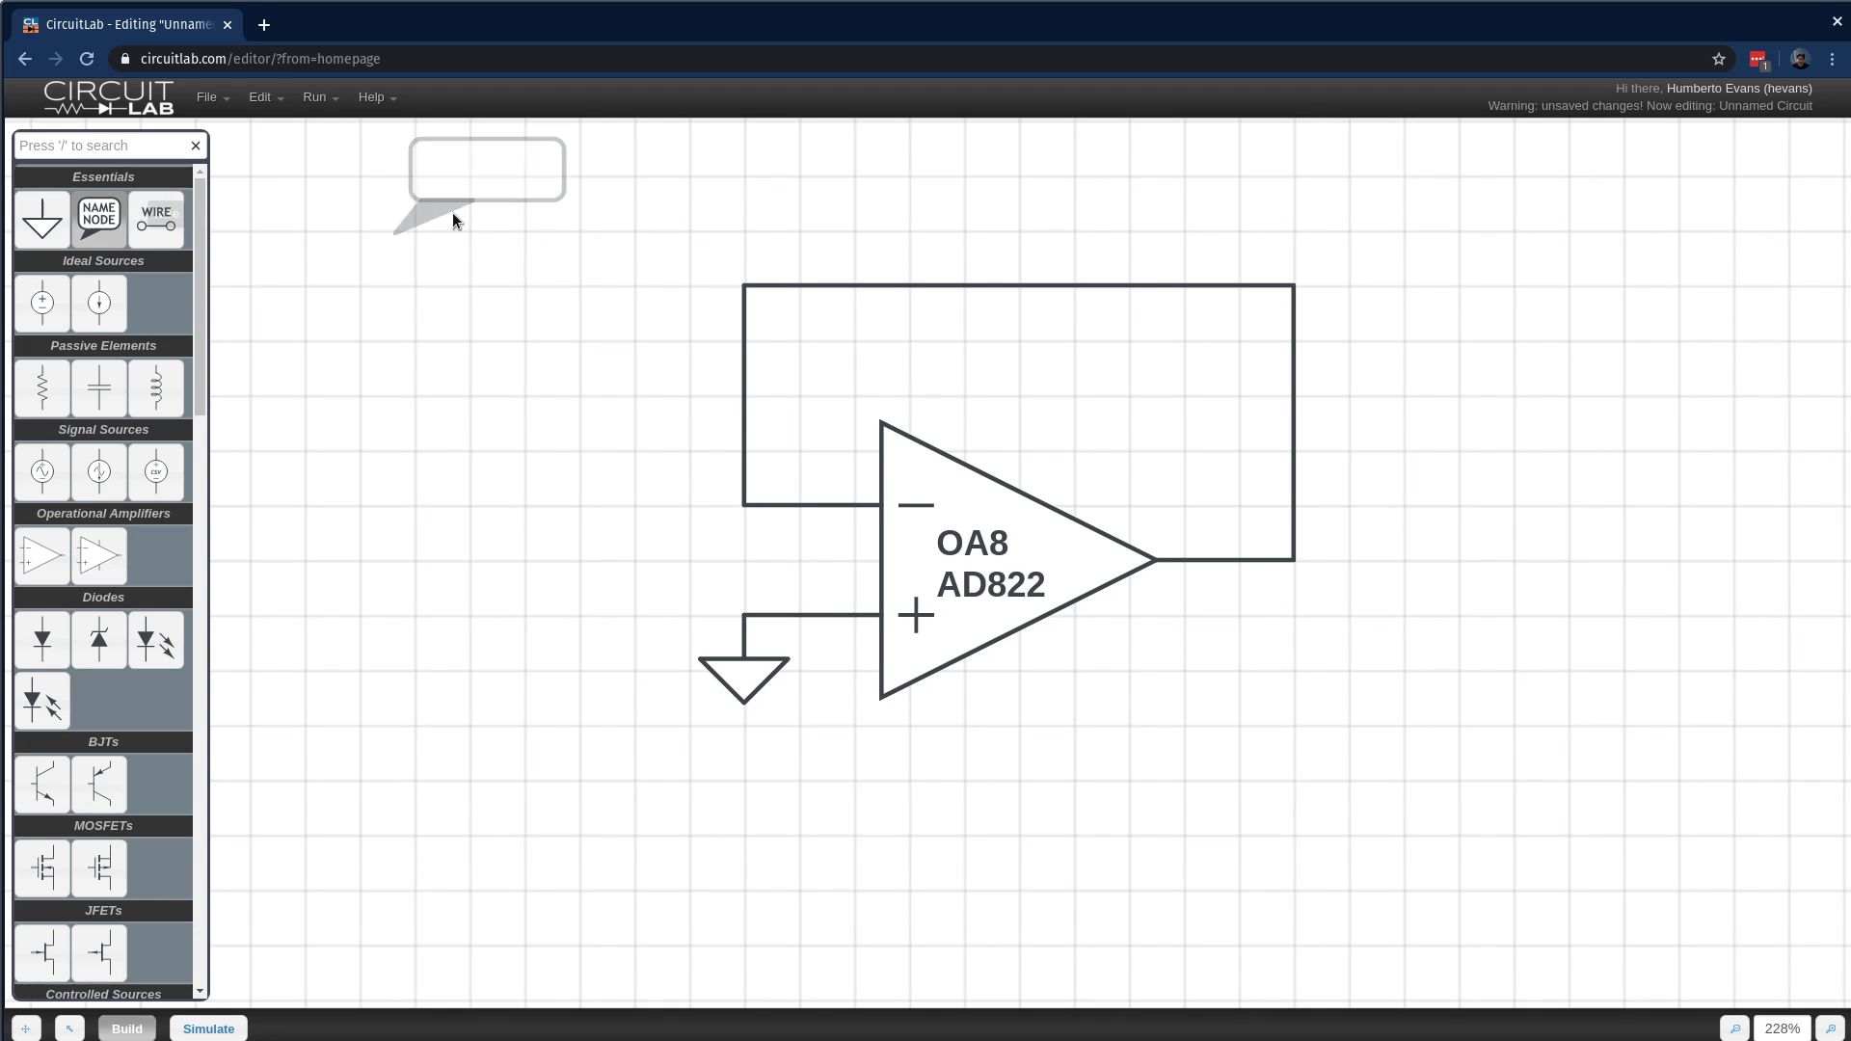
- Put a node label reading 'out' on OA8's output
click(1297, 561)
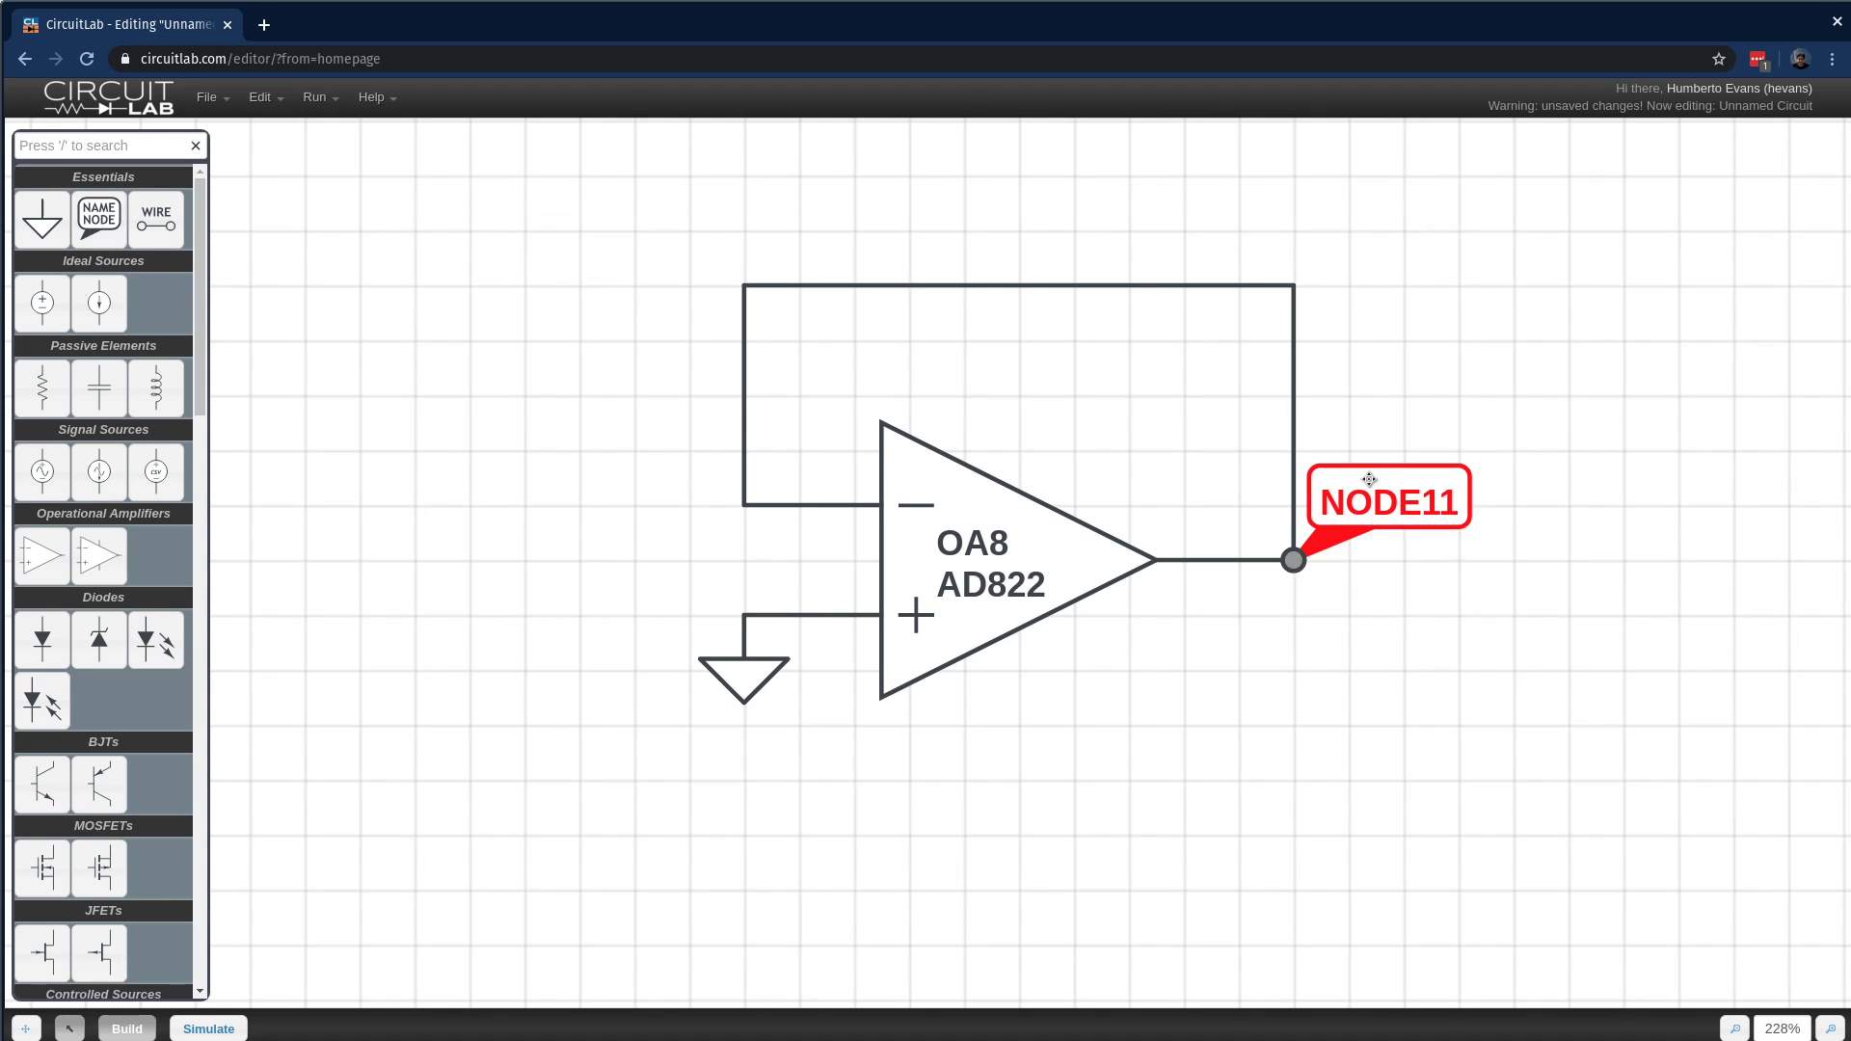
text(out)
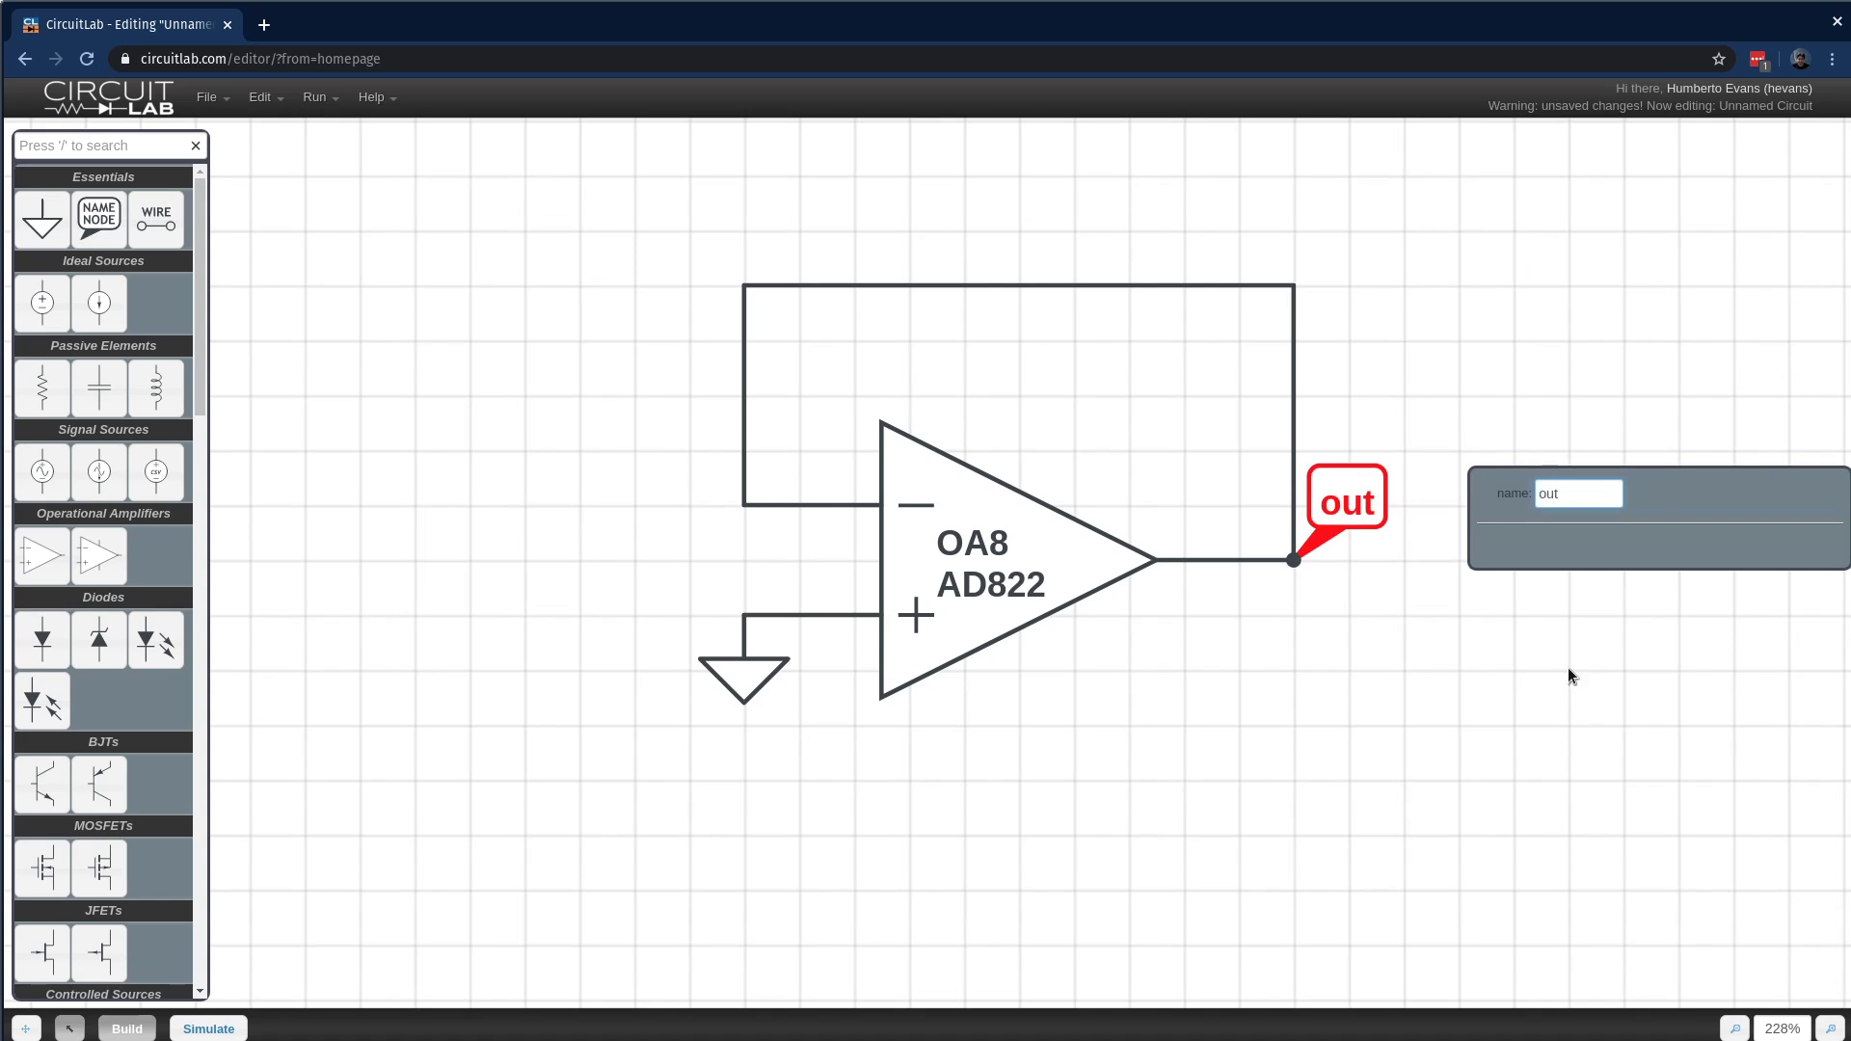
click(1480, 834)
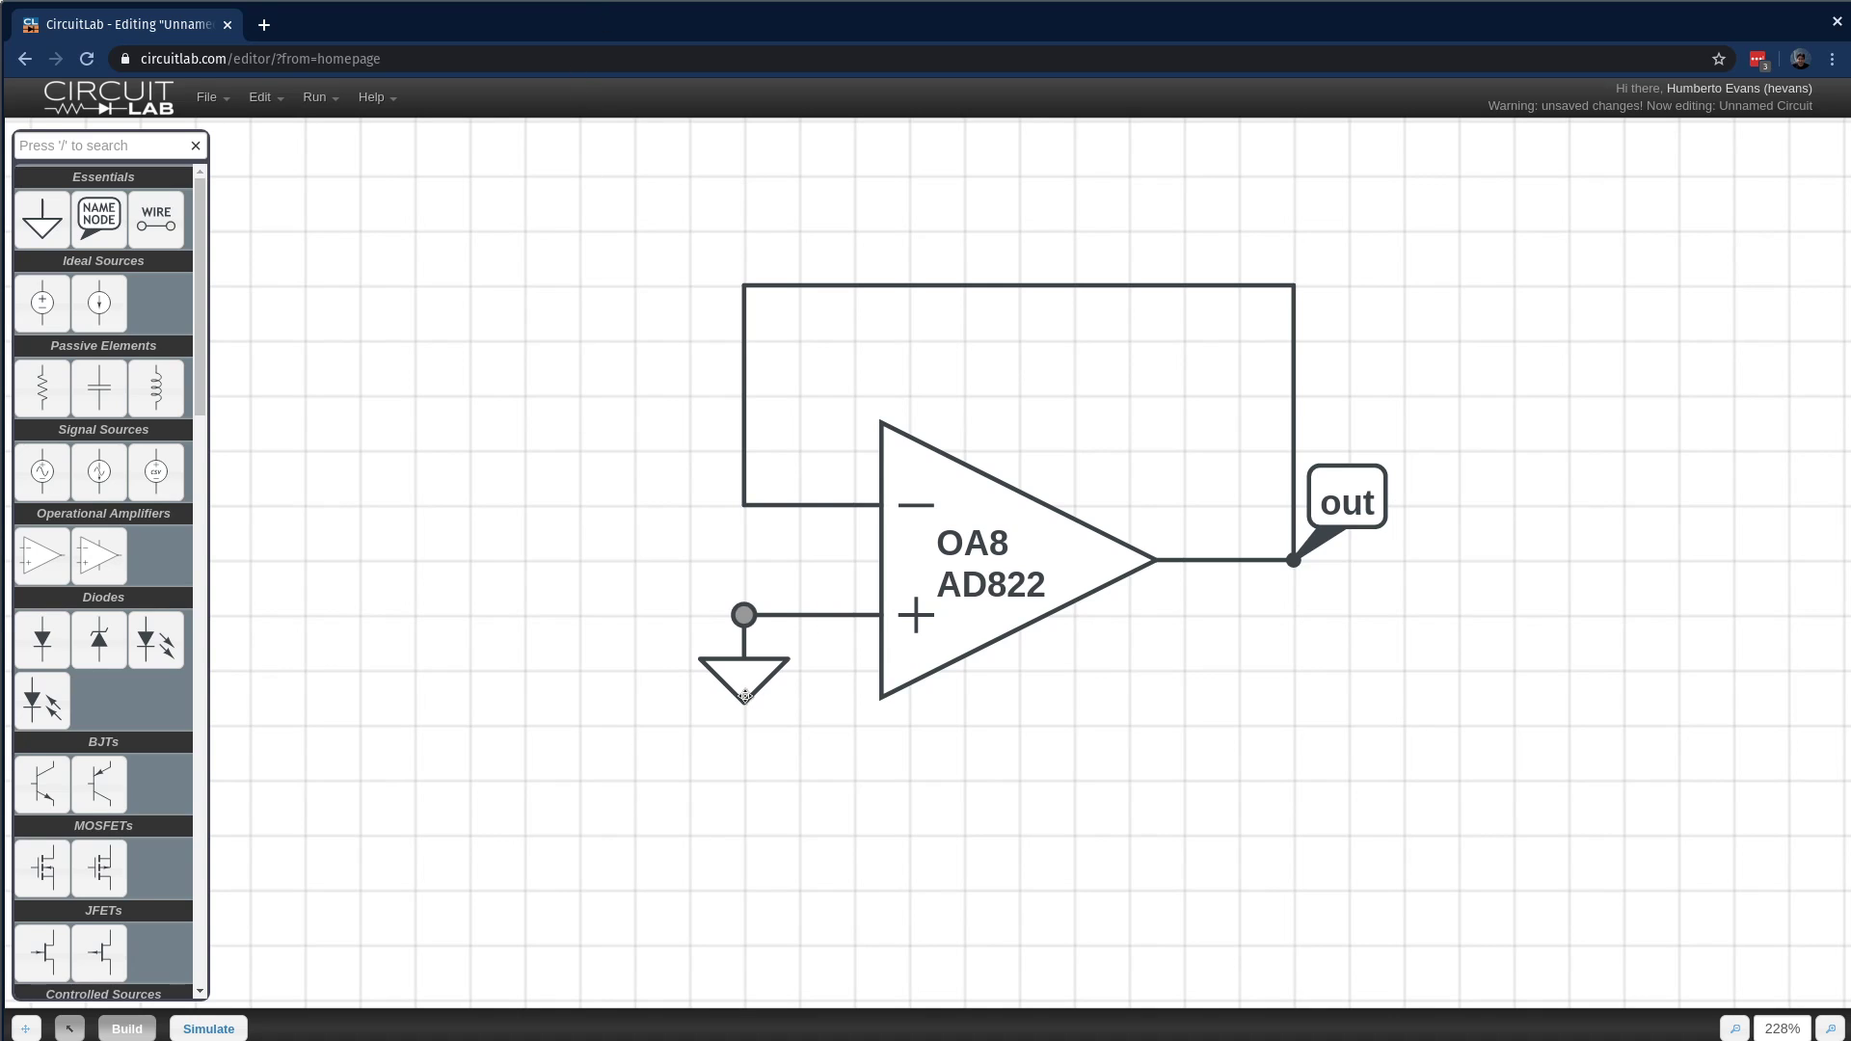
- Move the ground down and insert a 1 kHz sine source in the + input's ground wire
drag(751, 674, 751, 947)
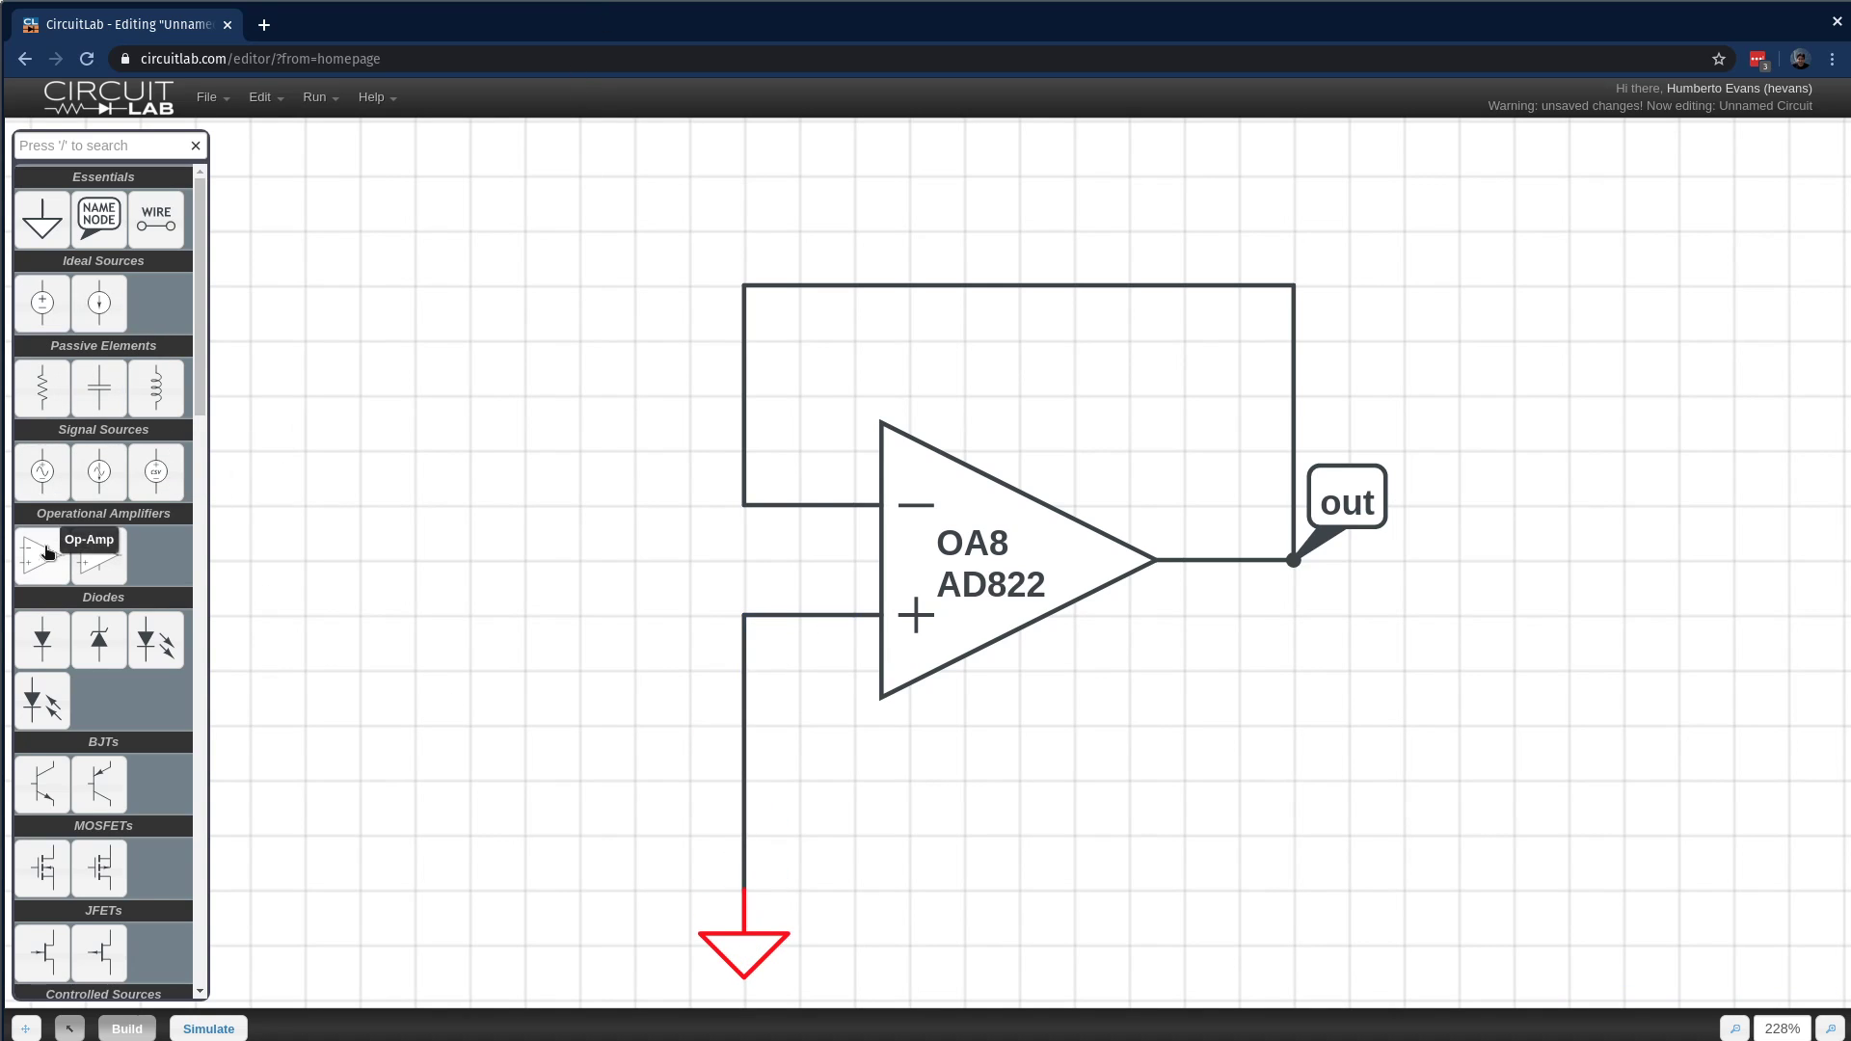
click(43, 470)
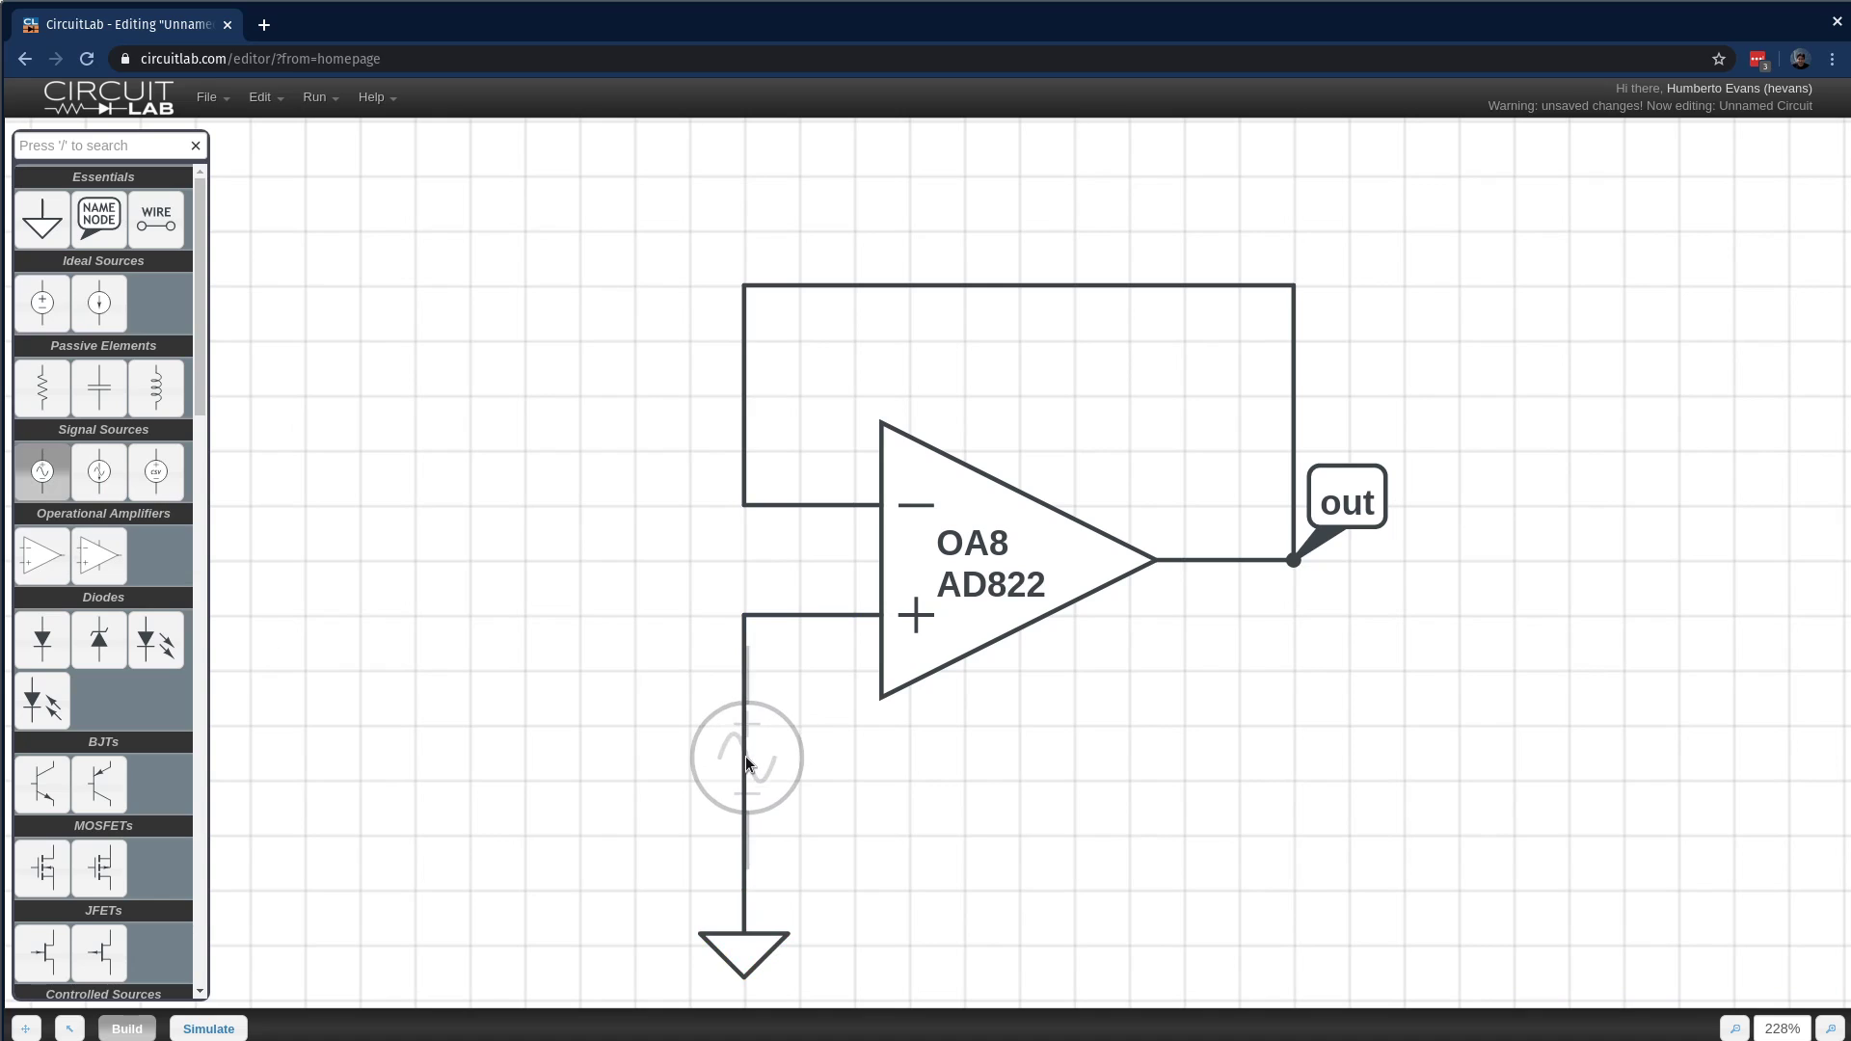
click(745, 761)
click(593, 715)
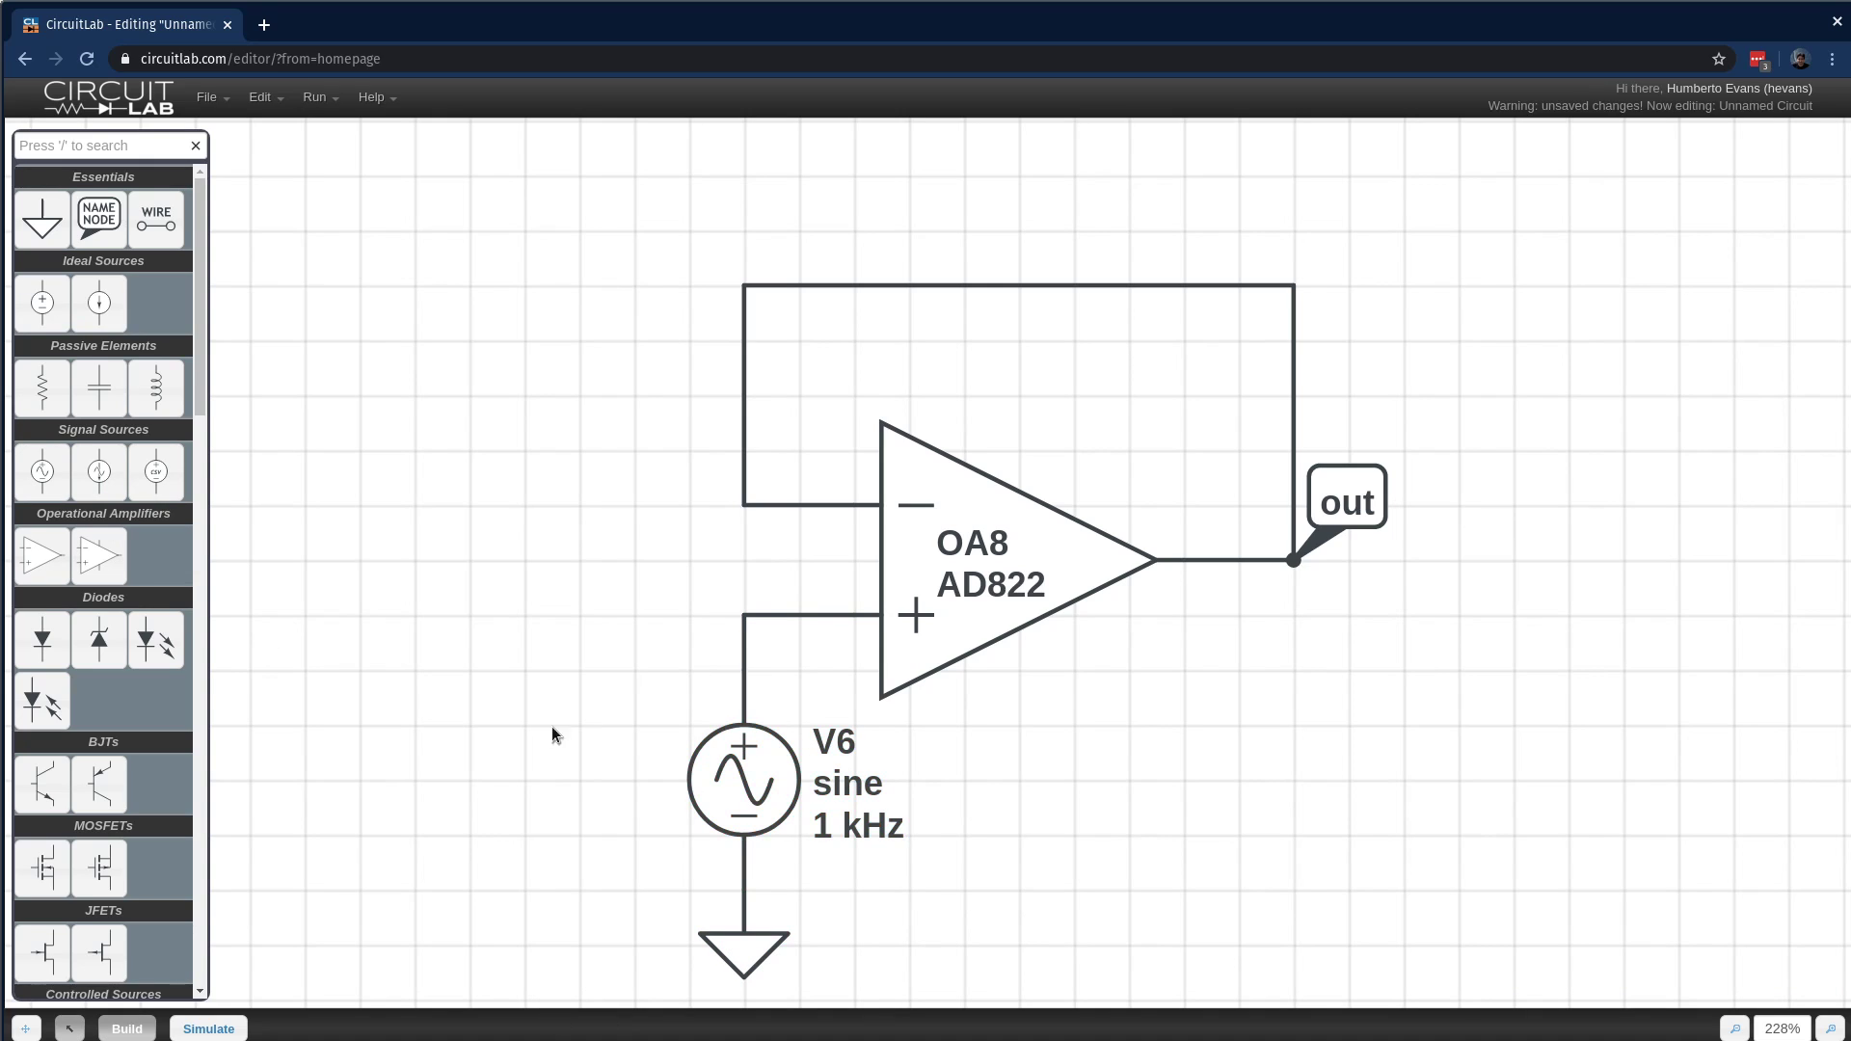
- Replace the old time-domain outputs with V(out)
click(208, 1029)
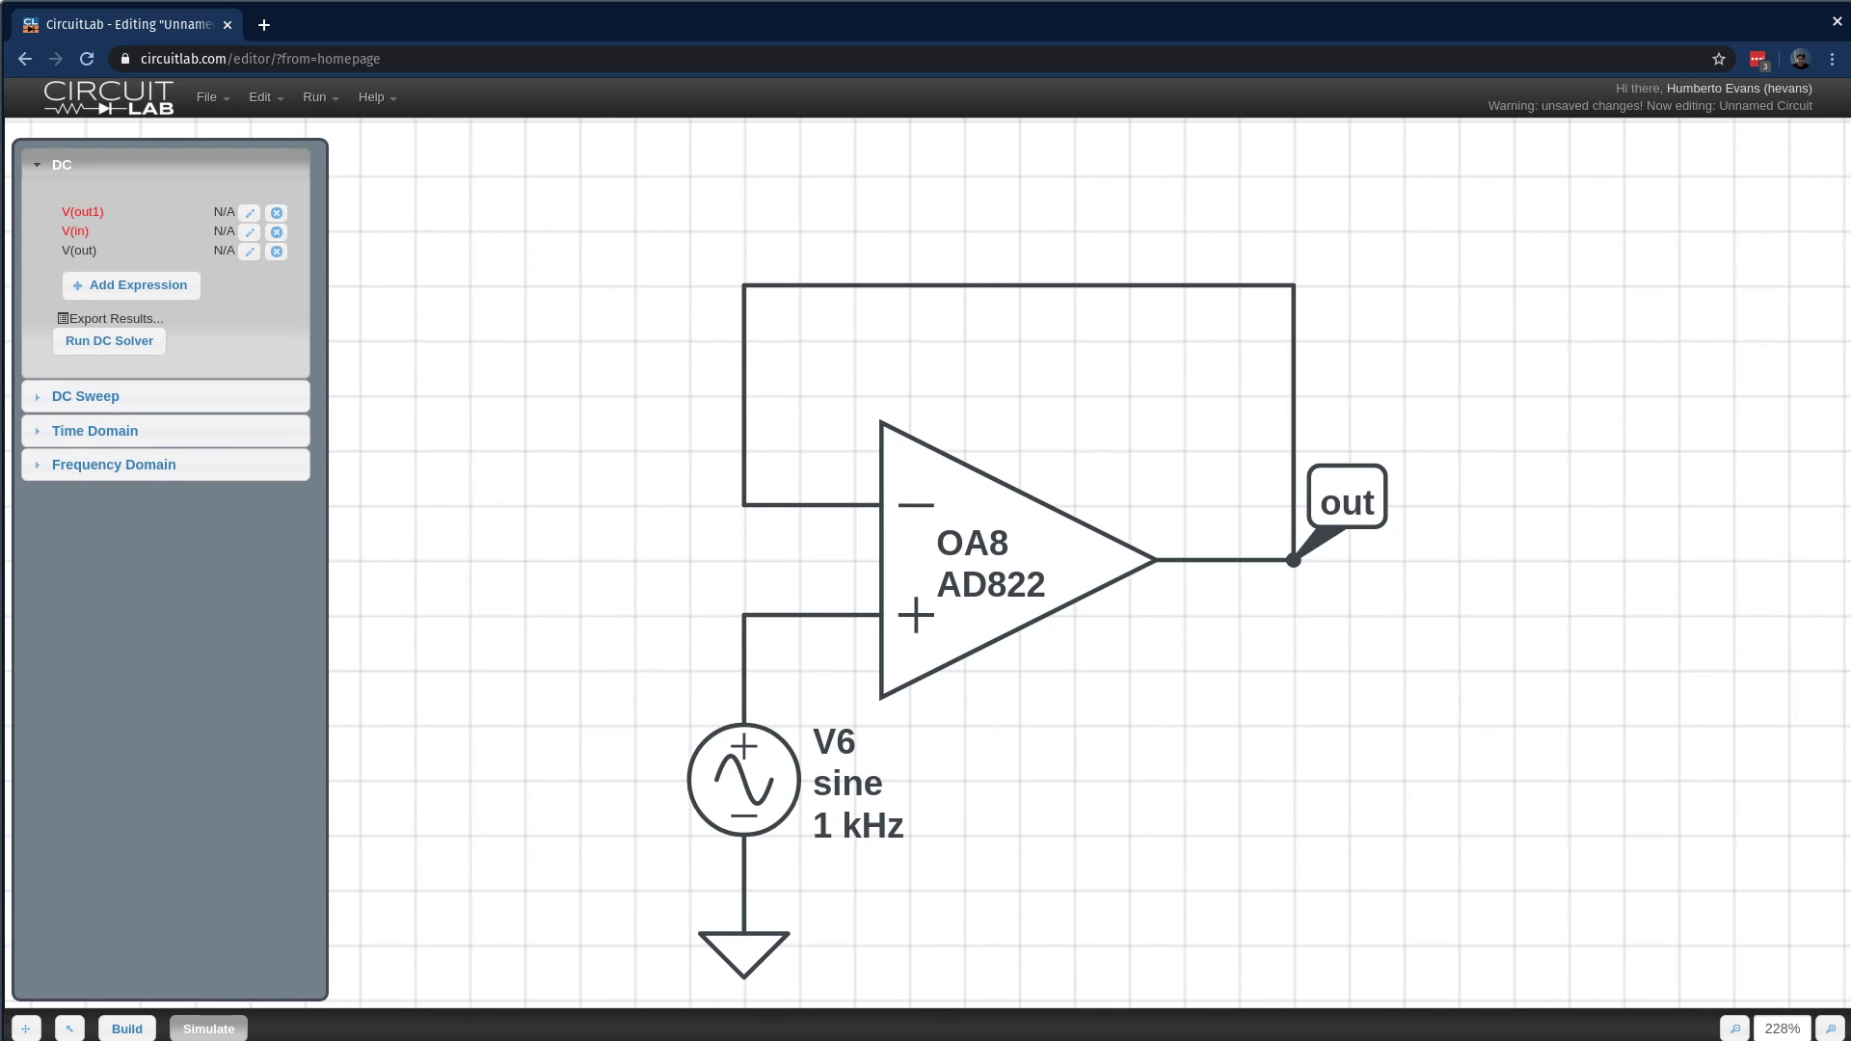
click(203, 426)
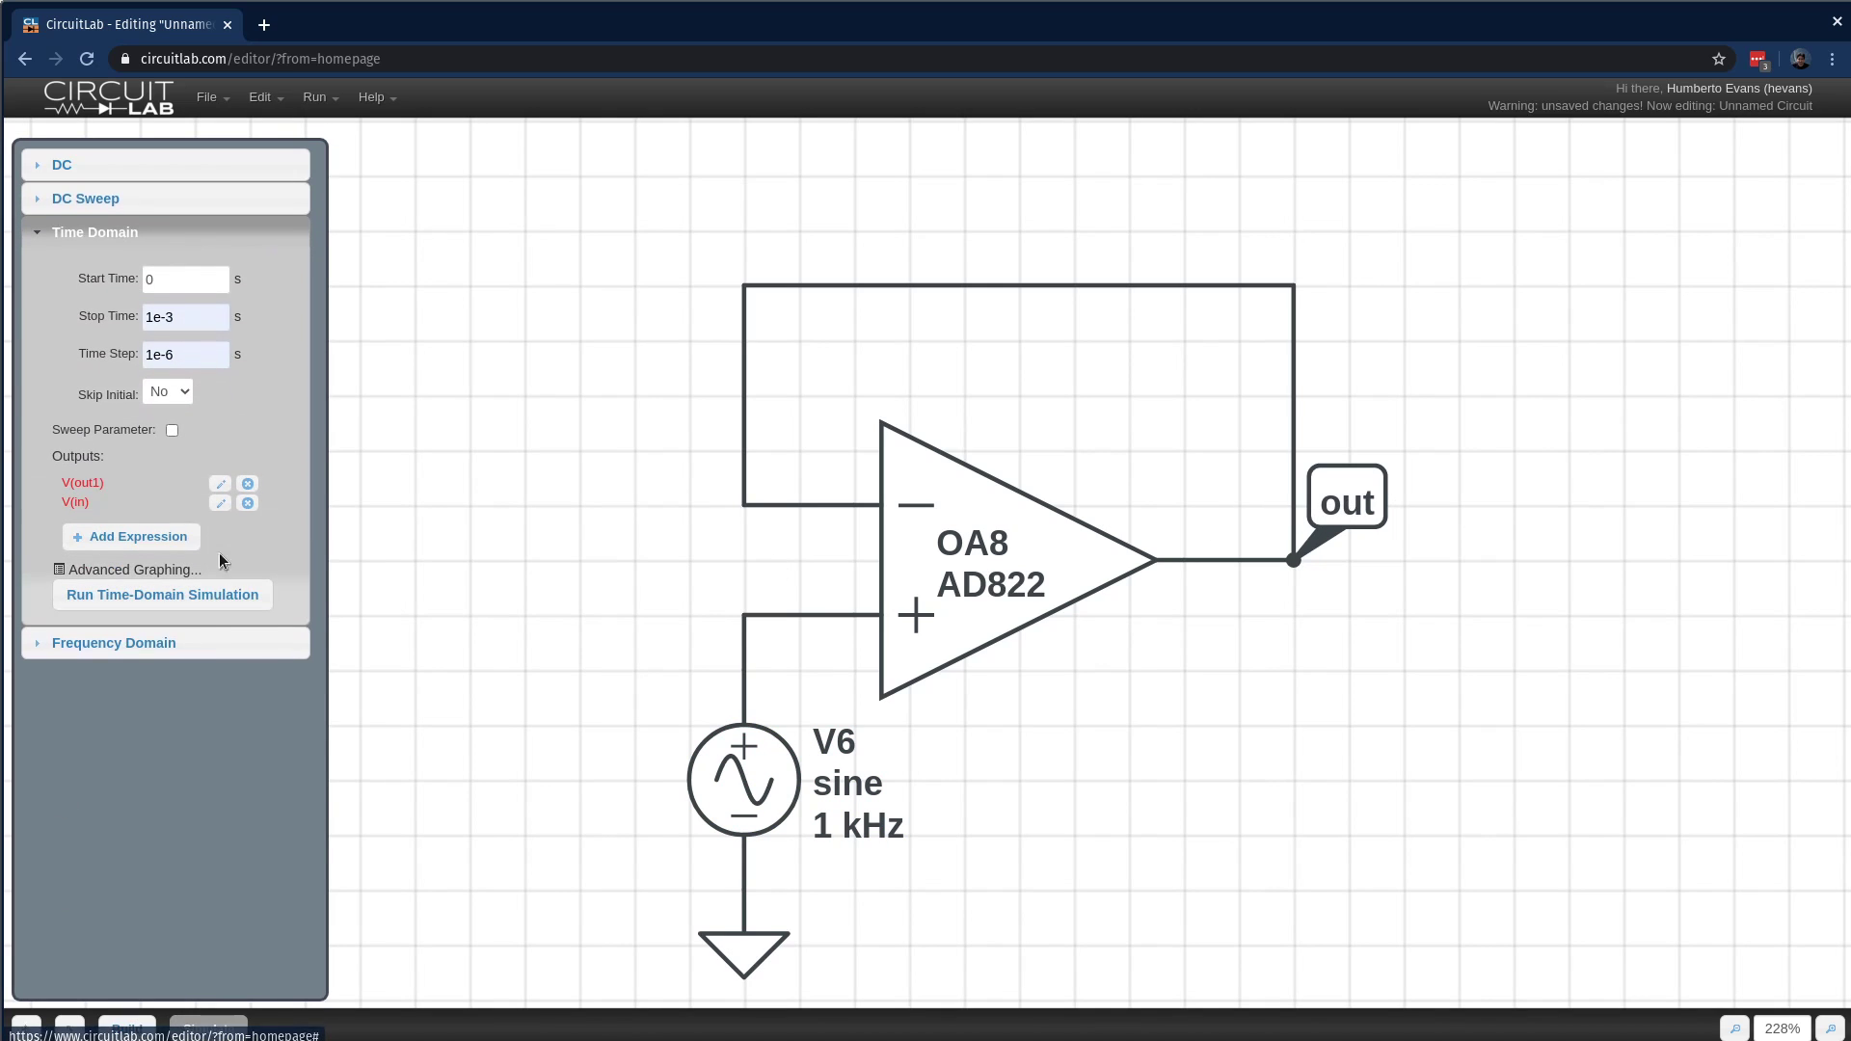
click(248, 484)
click(248, 483)
click(1367, 513)
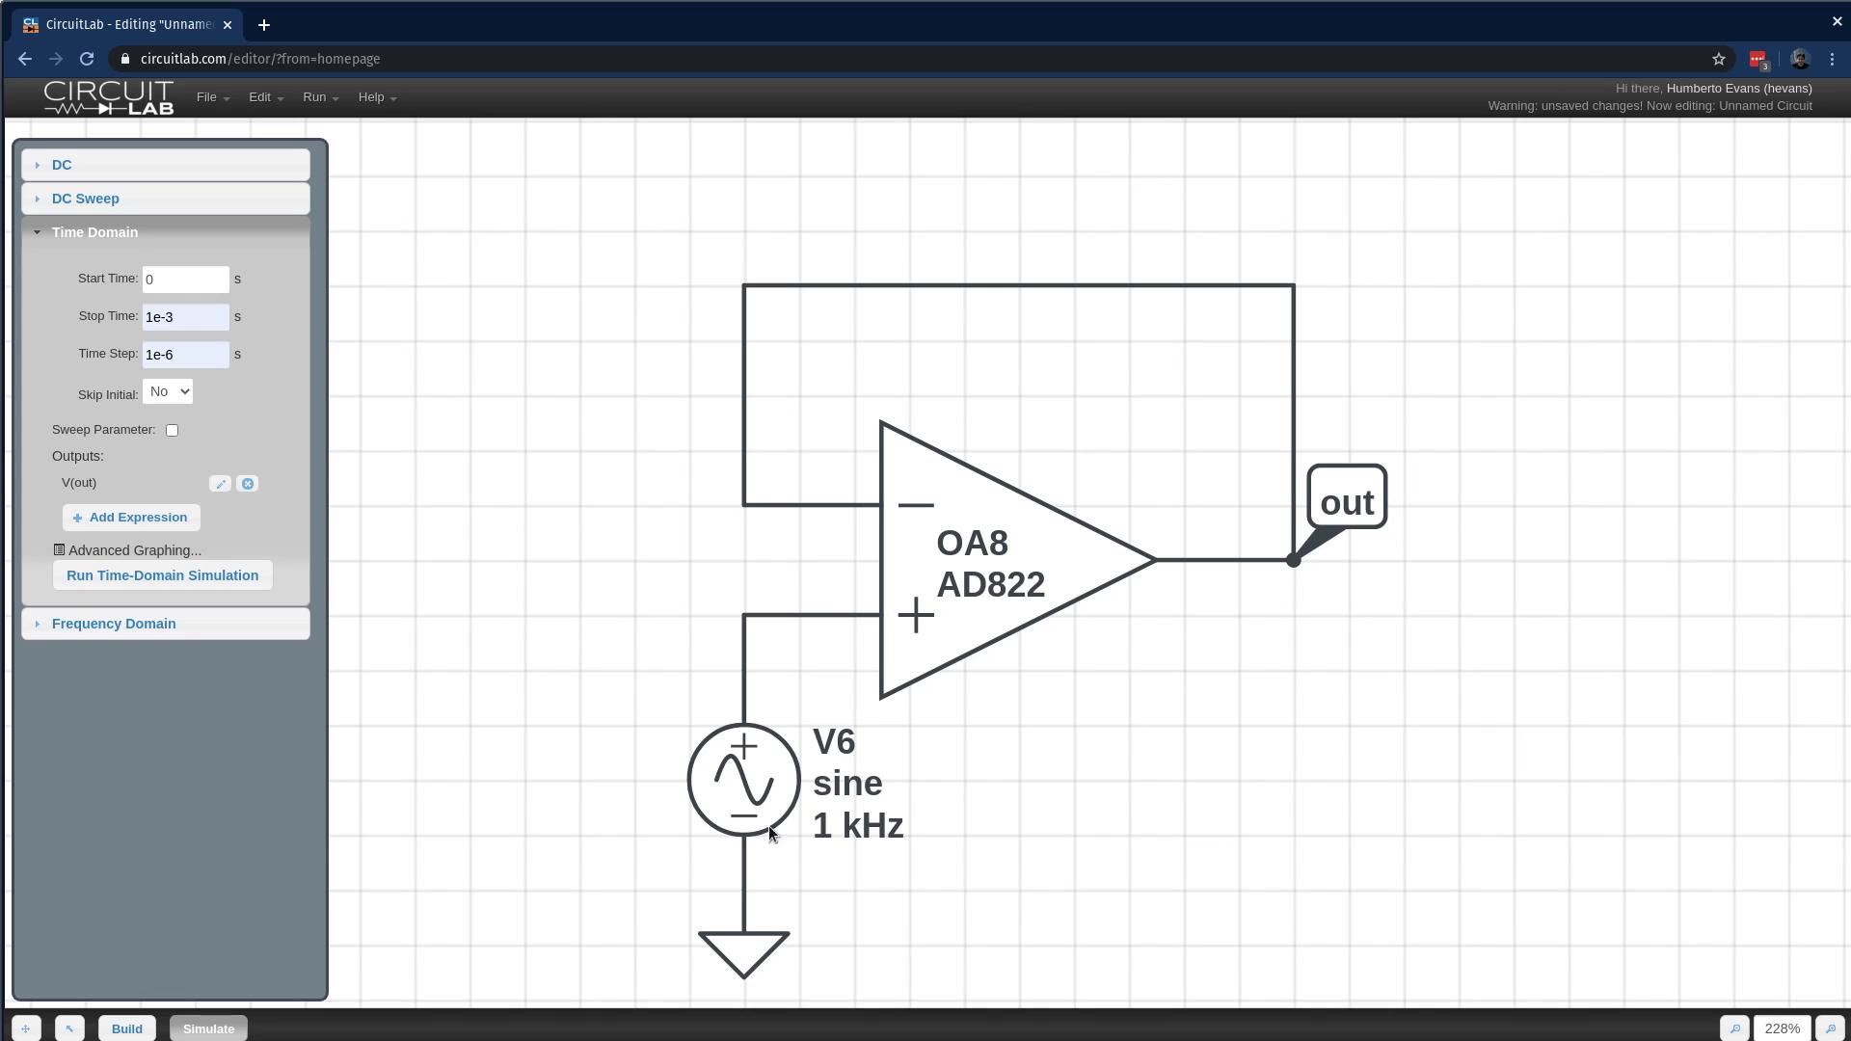
- Label the + input node 'in'
click(127, 1029)
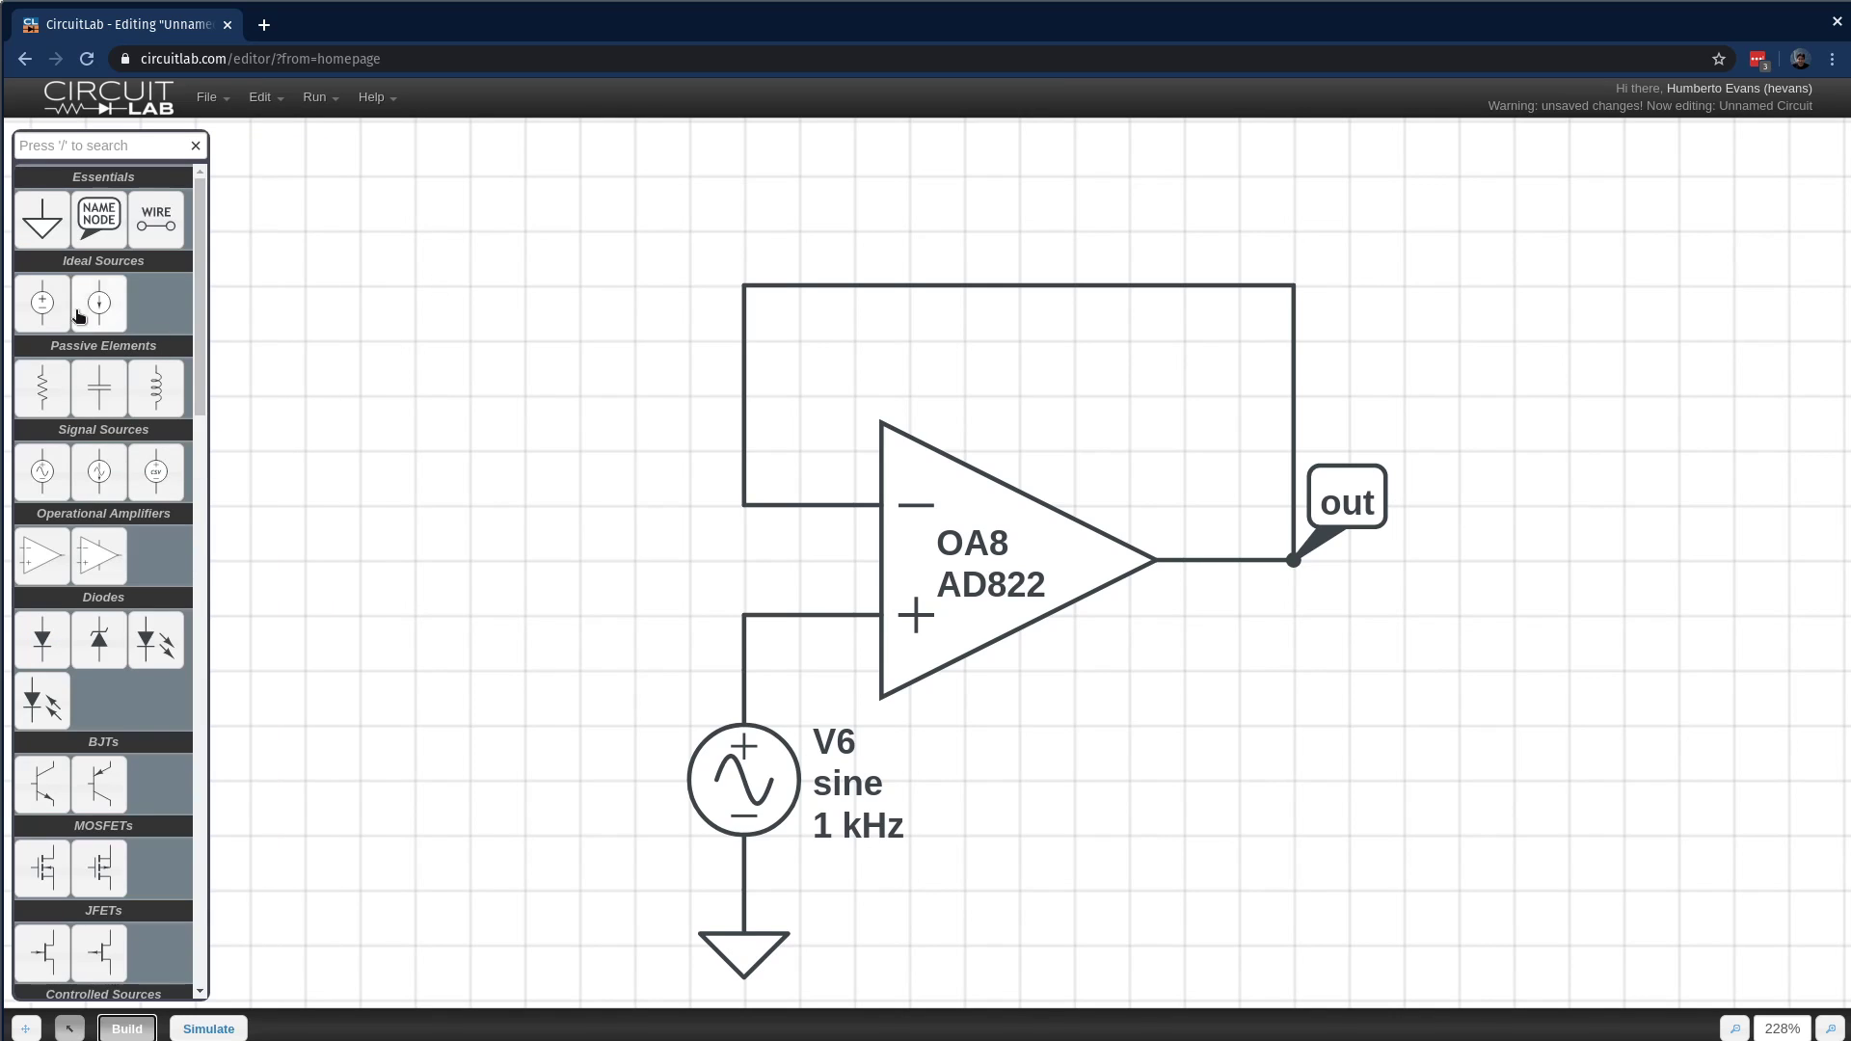
click(98, 217)
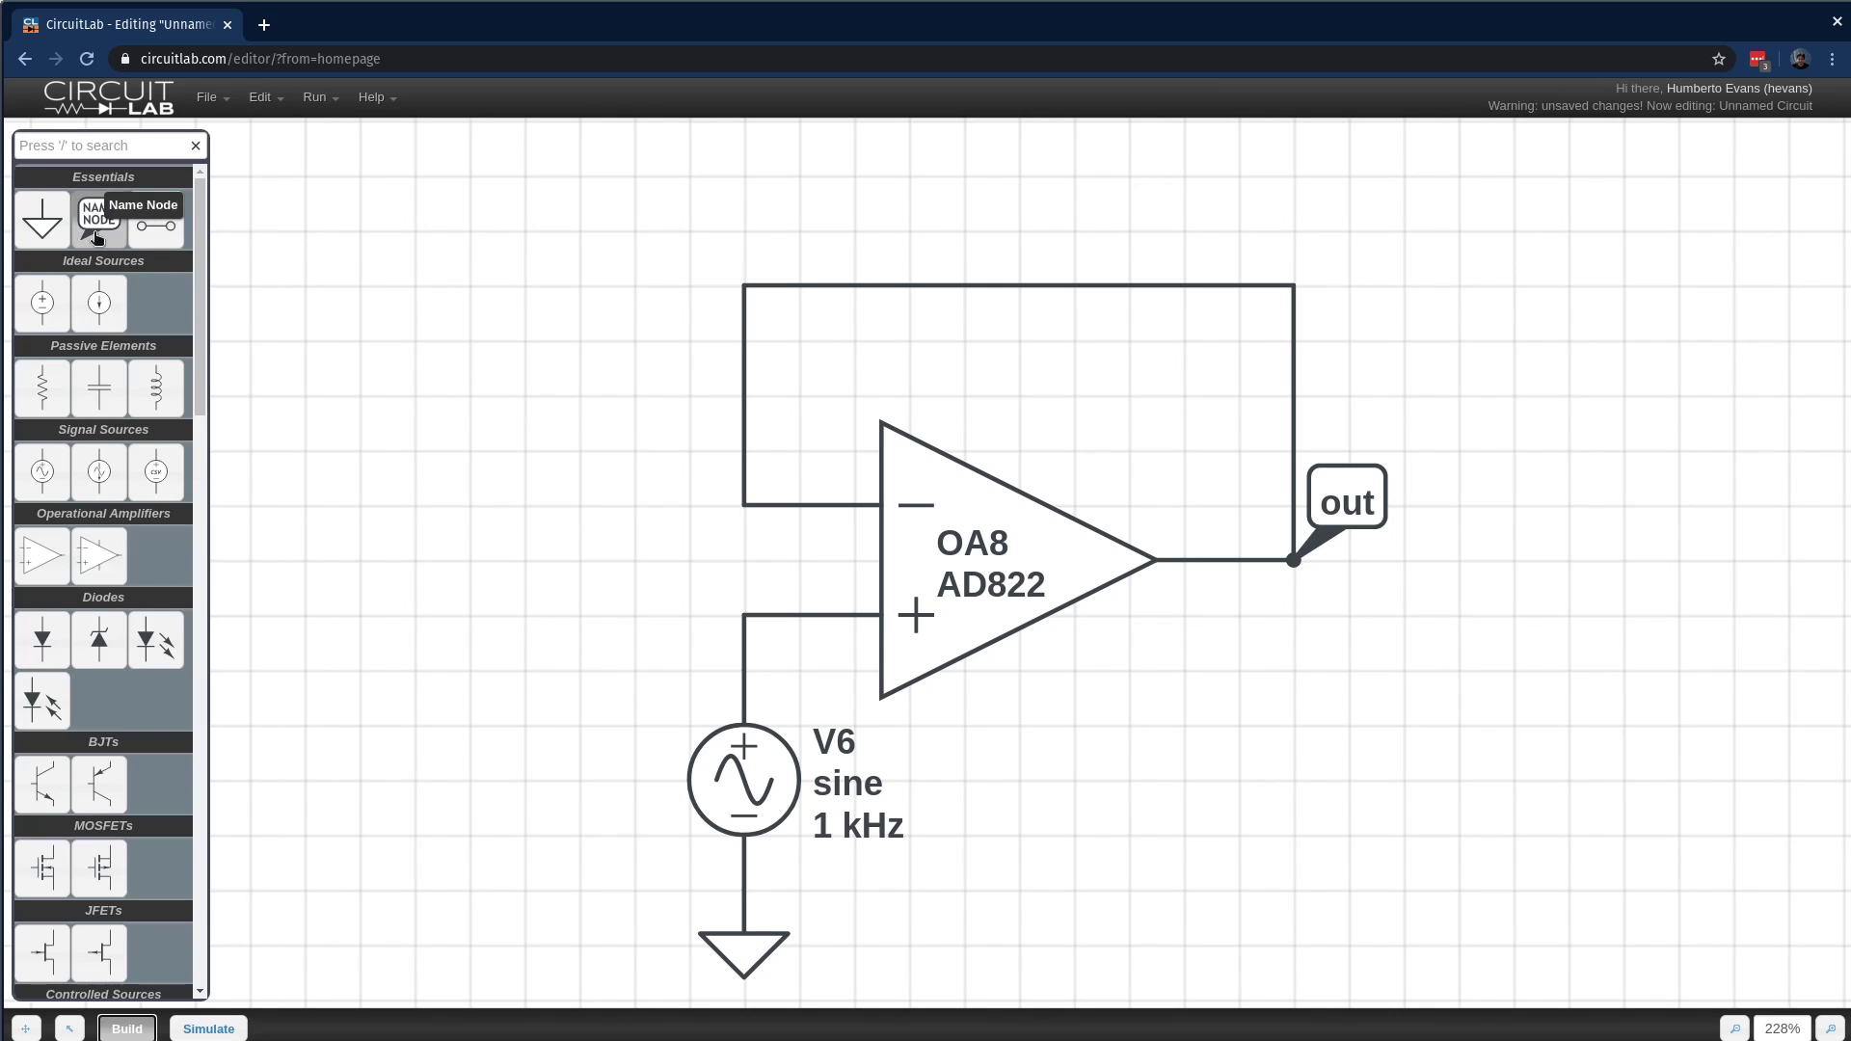
click(707, 617)
double_click(651, 564)
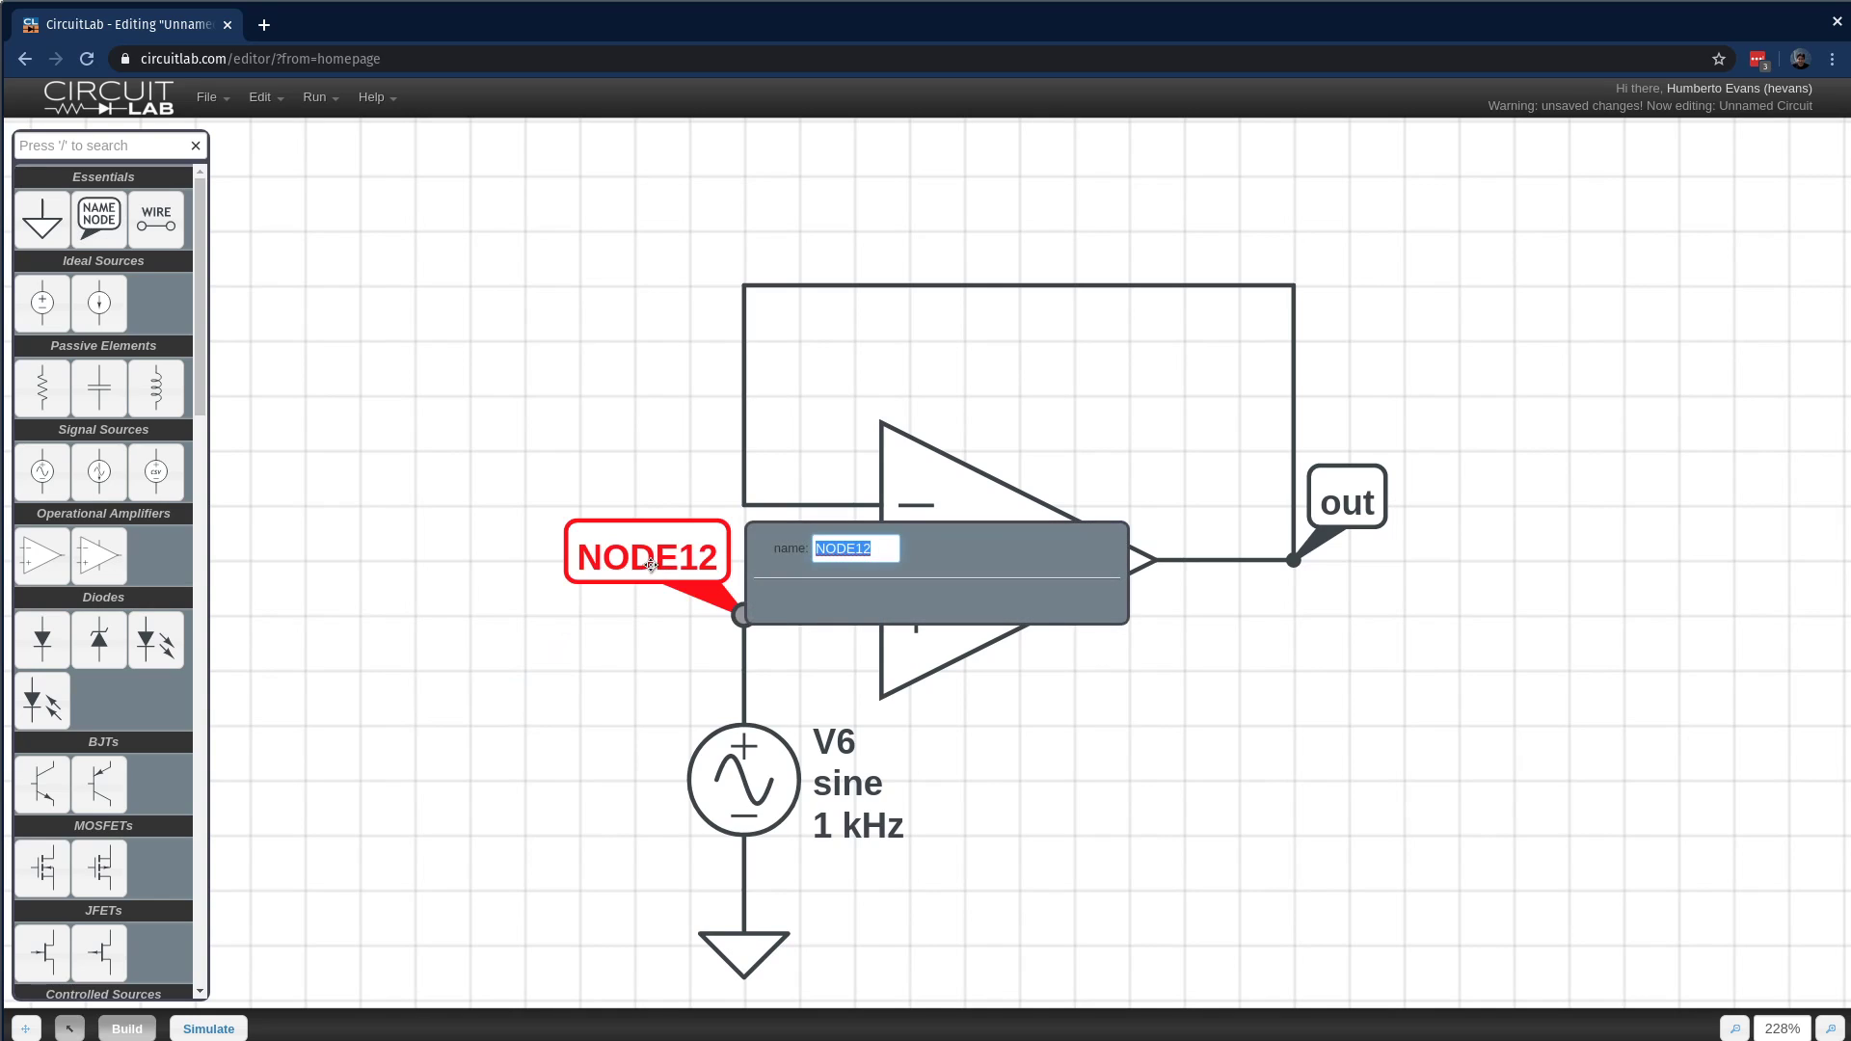
text(in)
click(389, 229)
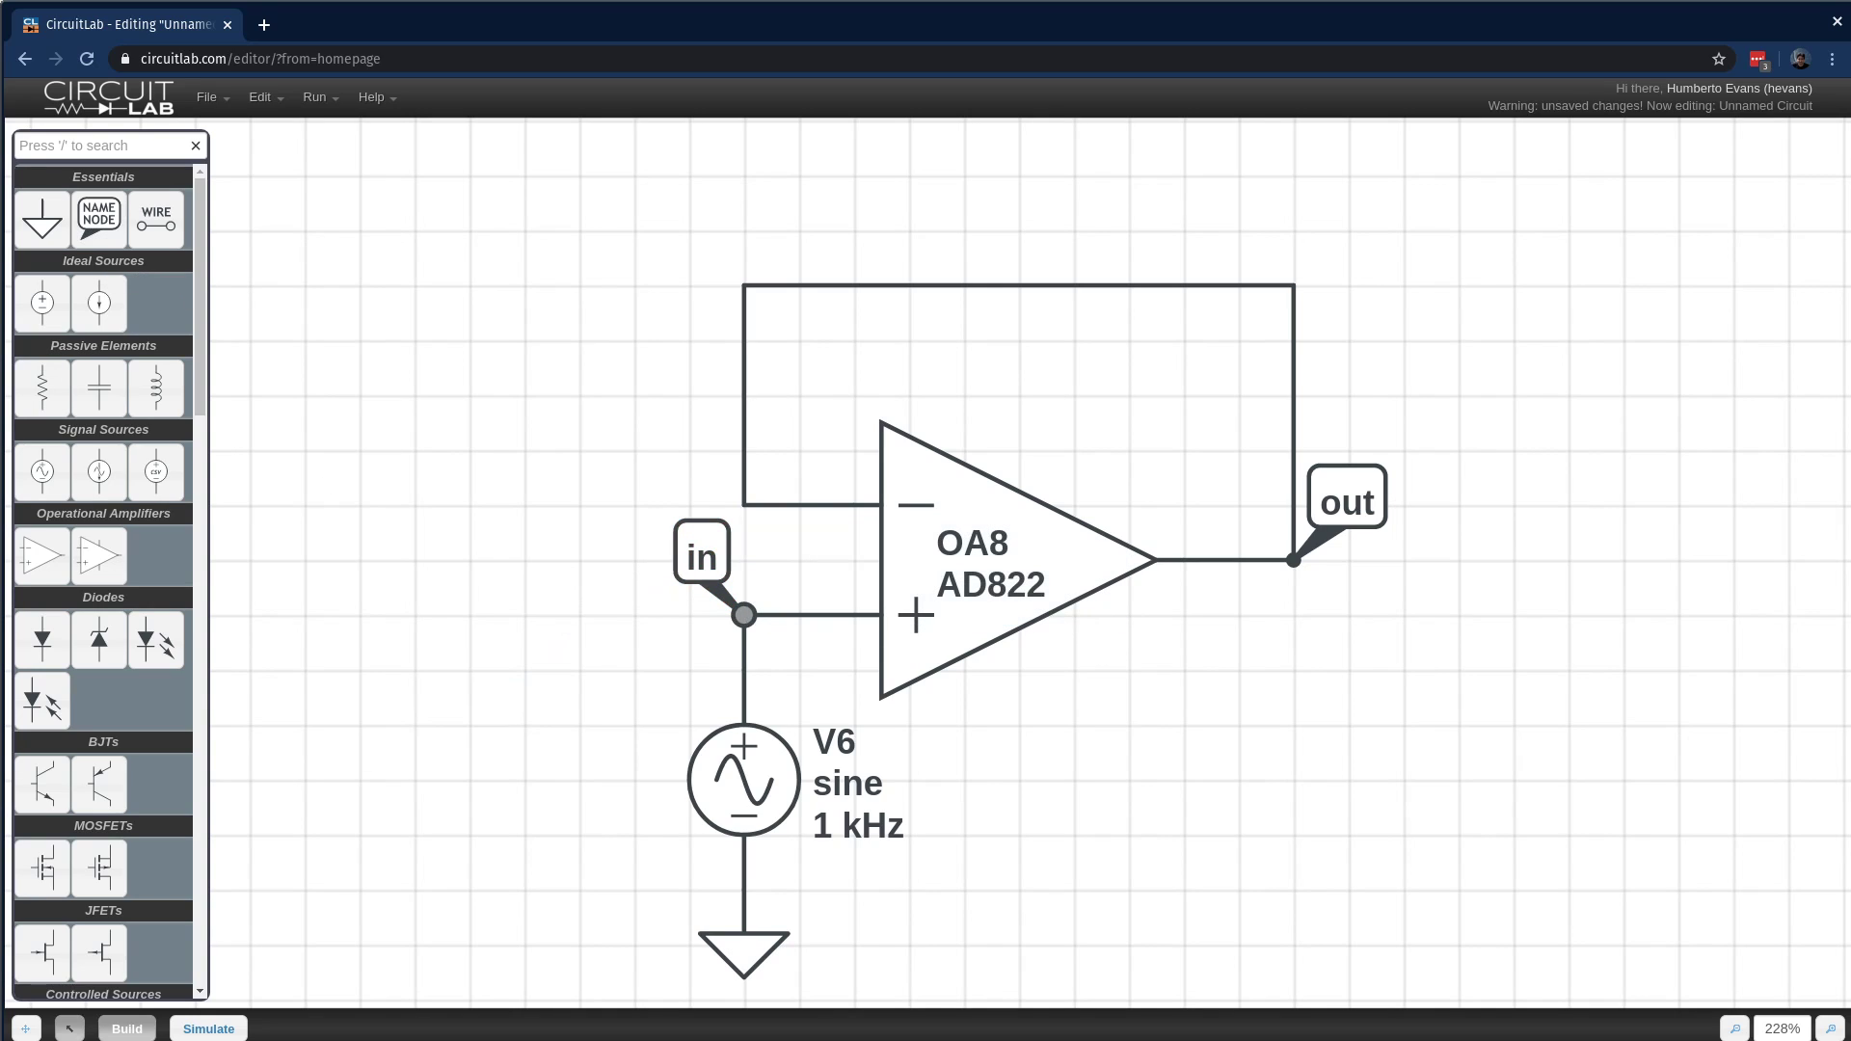
- Run the time-domain simulation, add V(in) as an output, and rerun it
click(225, 1031)
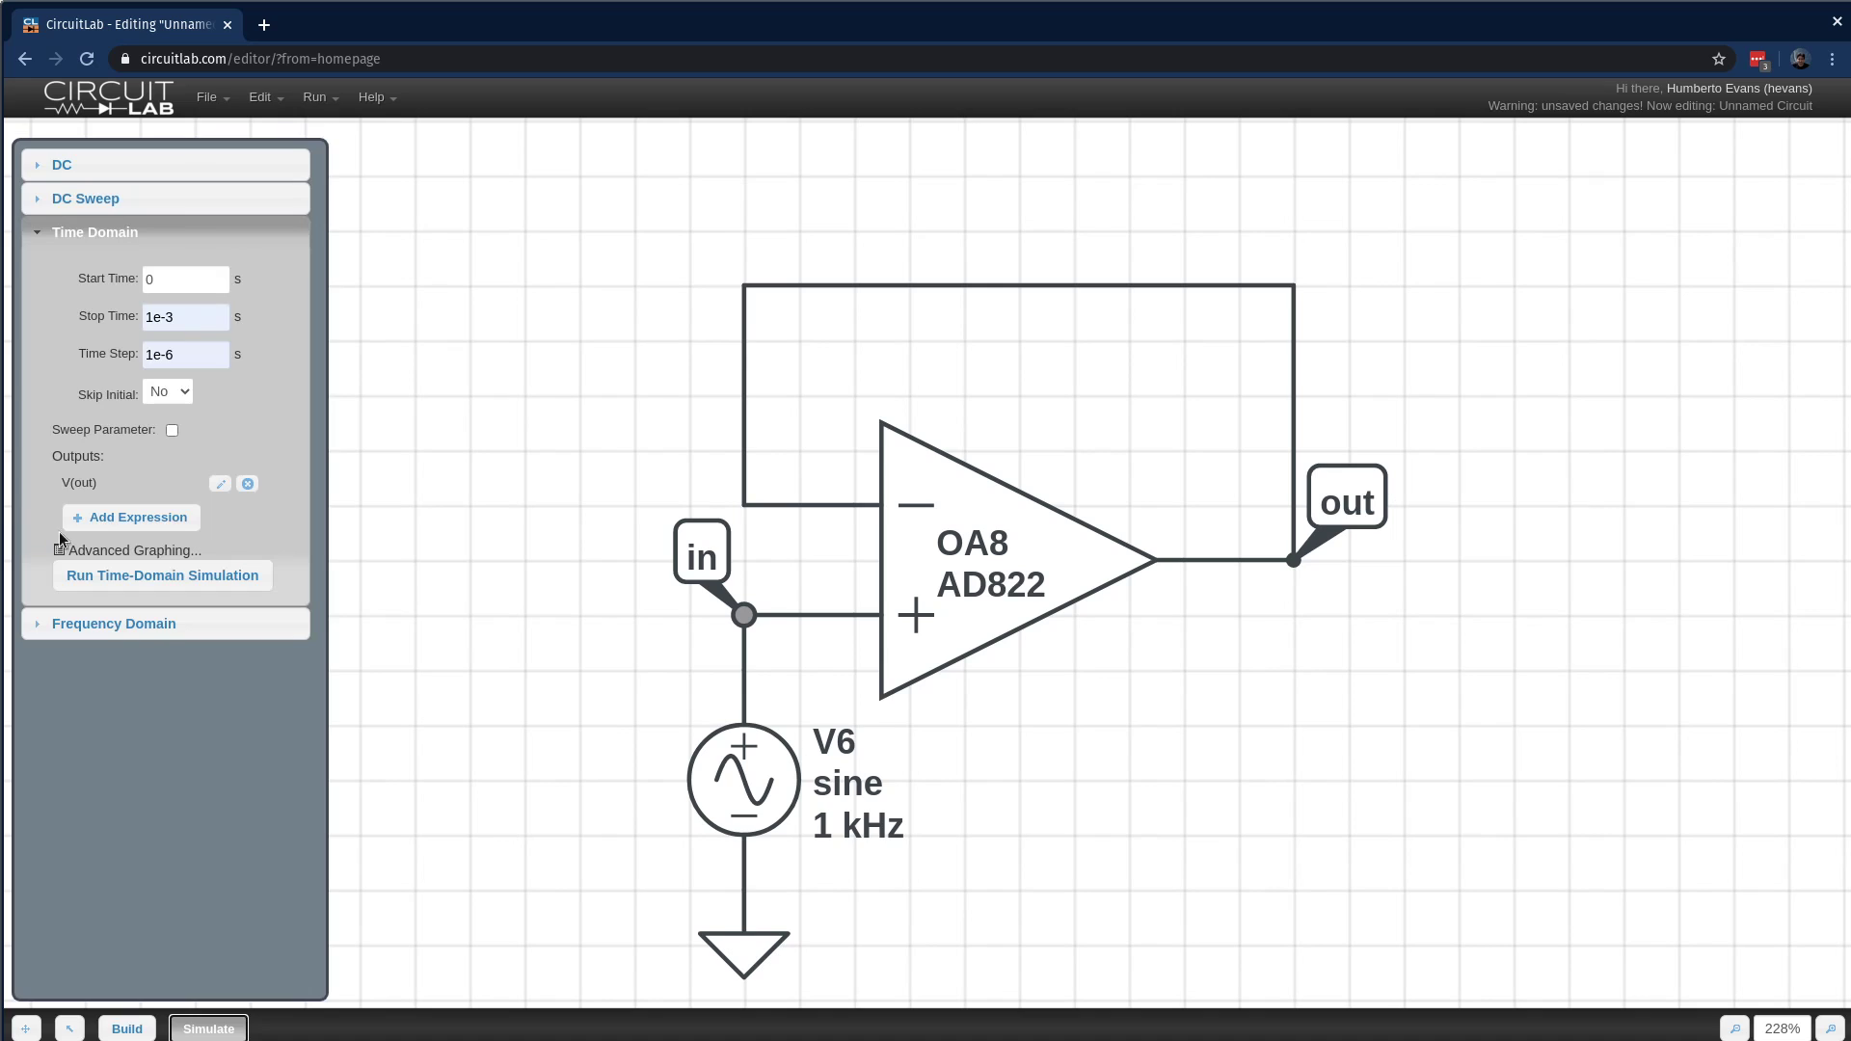
click(158, 579)
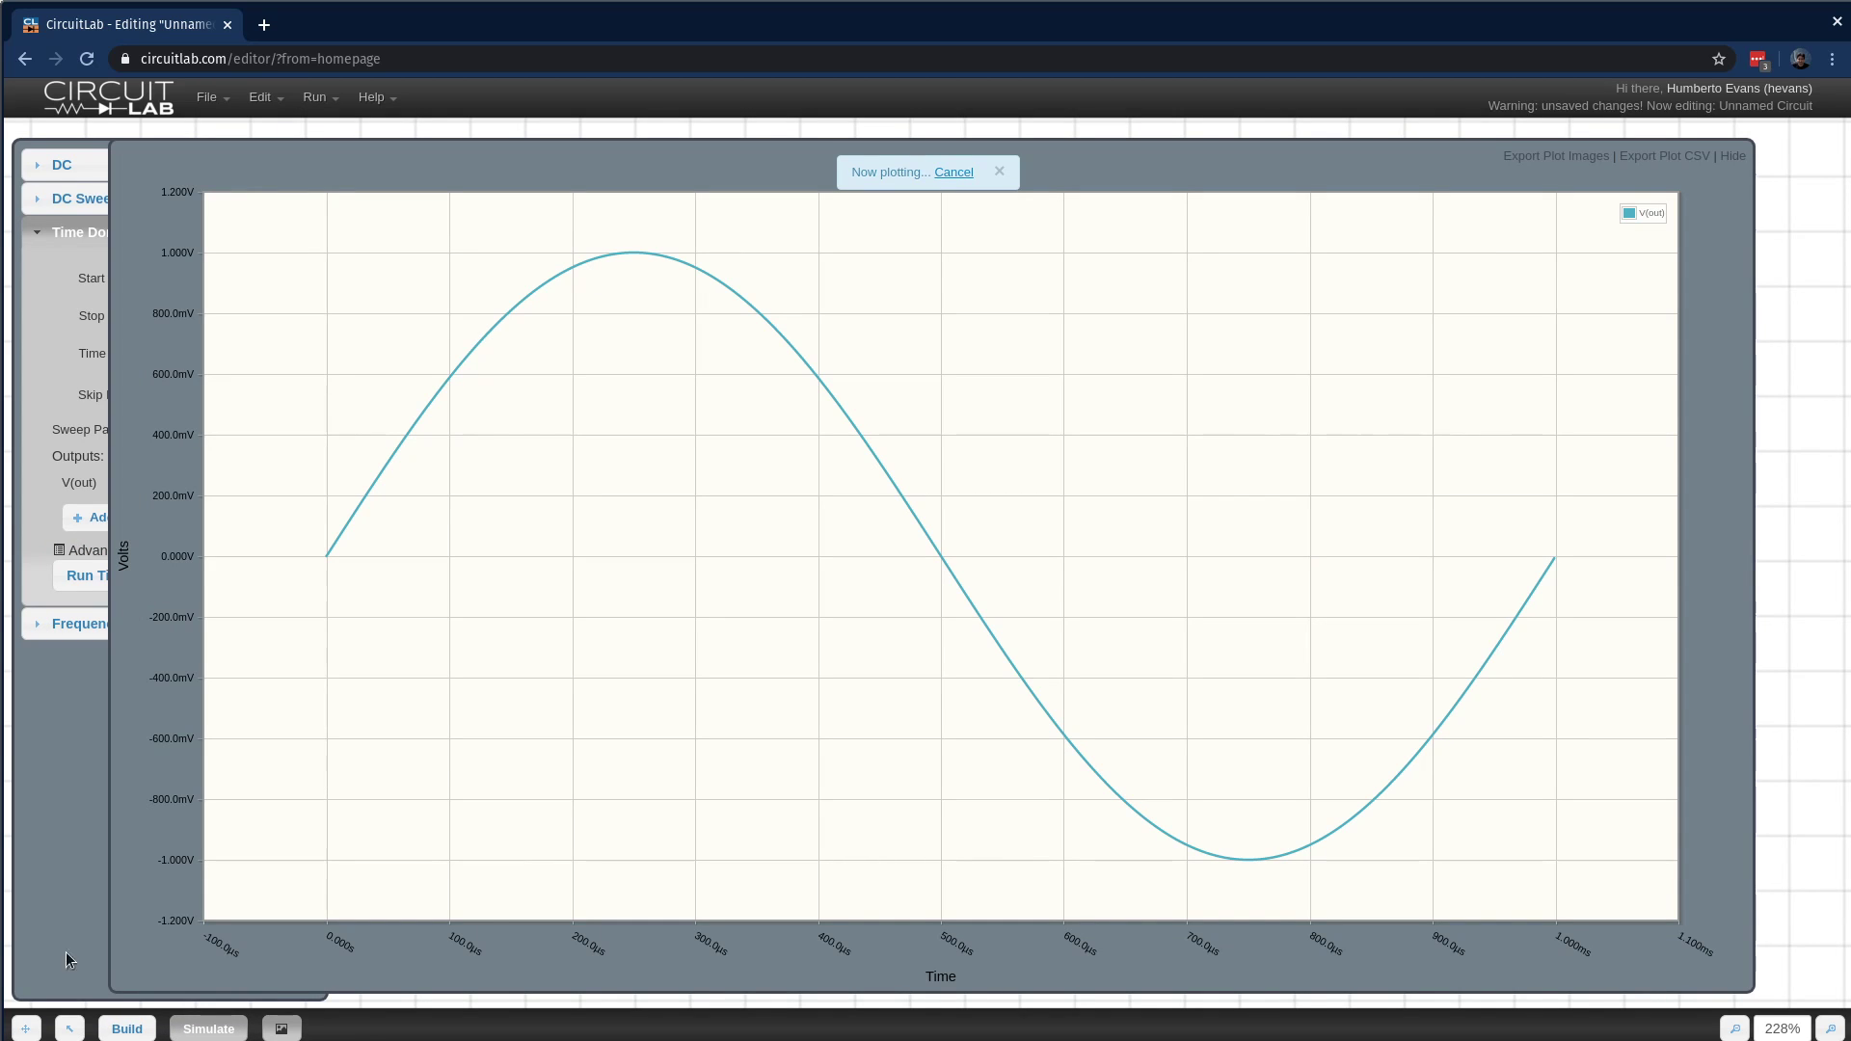
click(1733, 156)
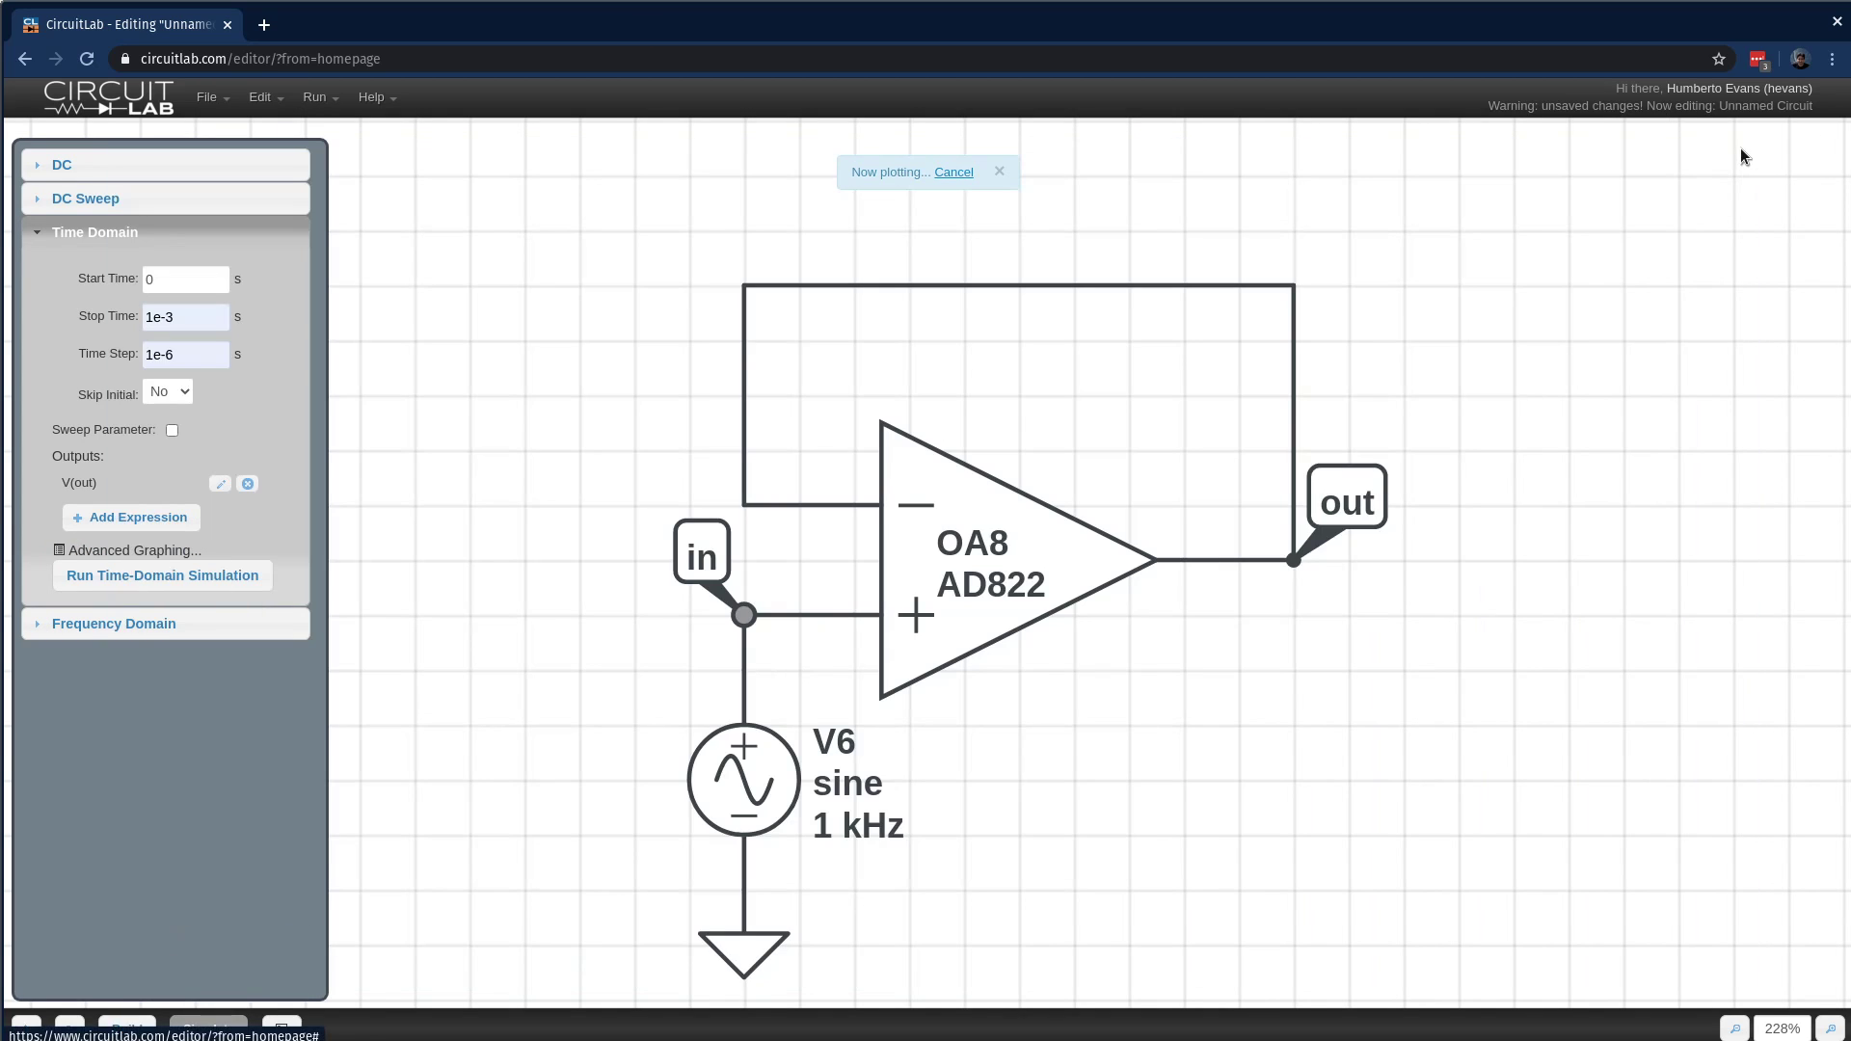
click(716, 556)
click(231, 595)
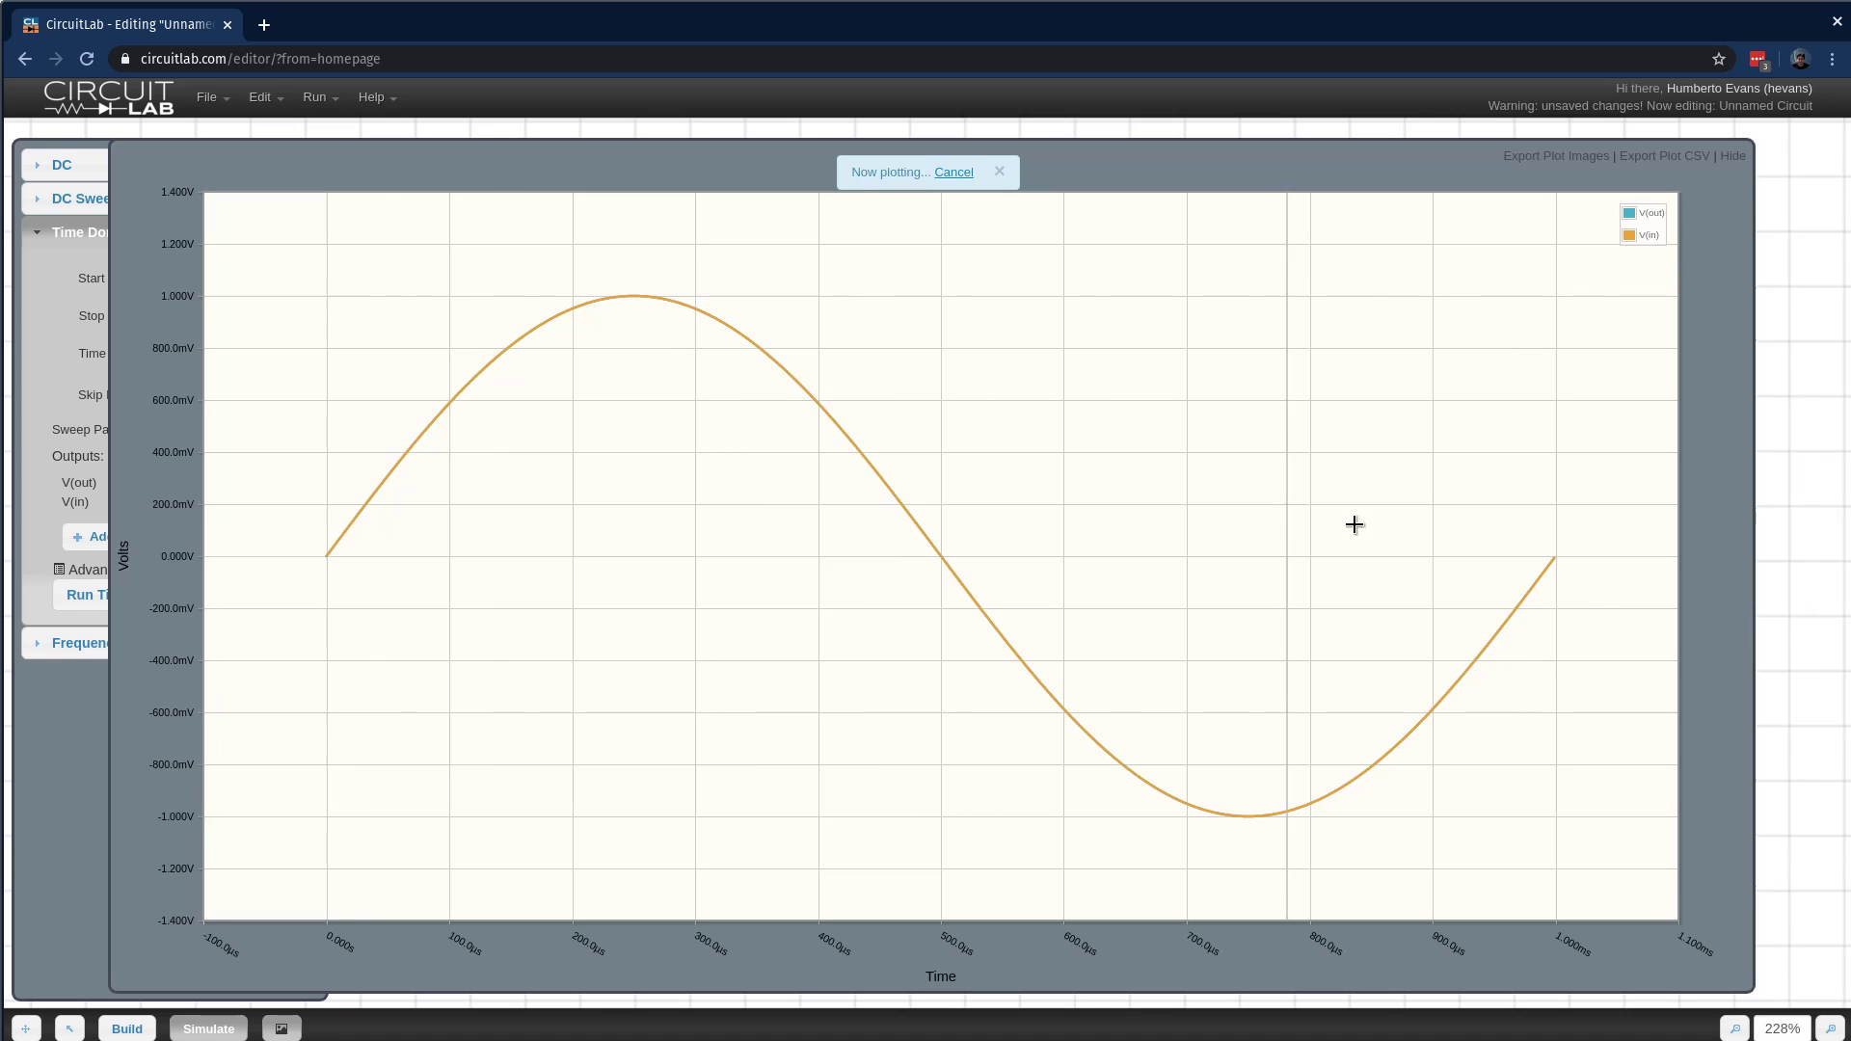
click(1733, 155)
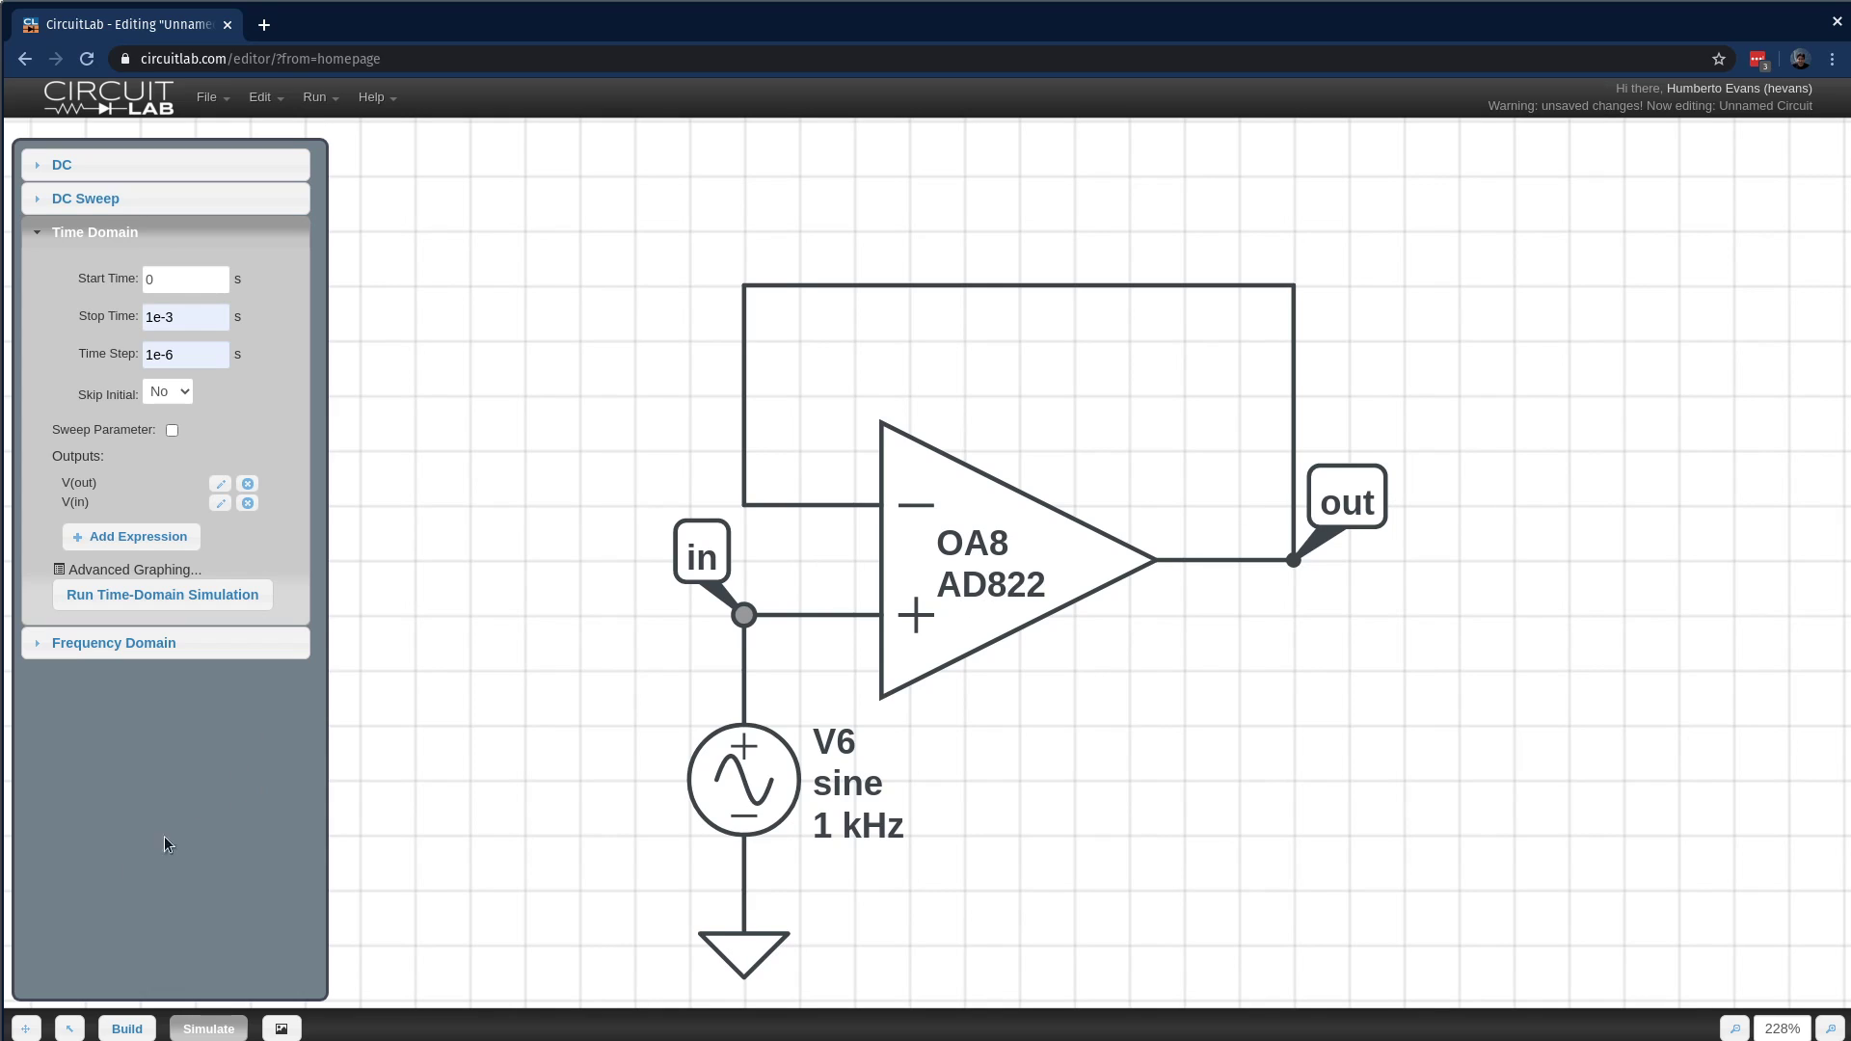
- Delete the sine source, its ground and the input wires, moving the in label aside
click(126, 1029)
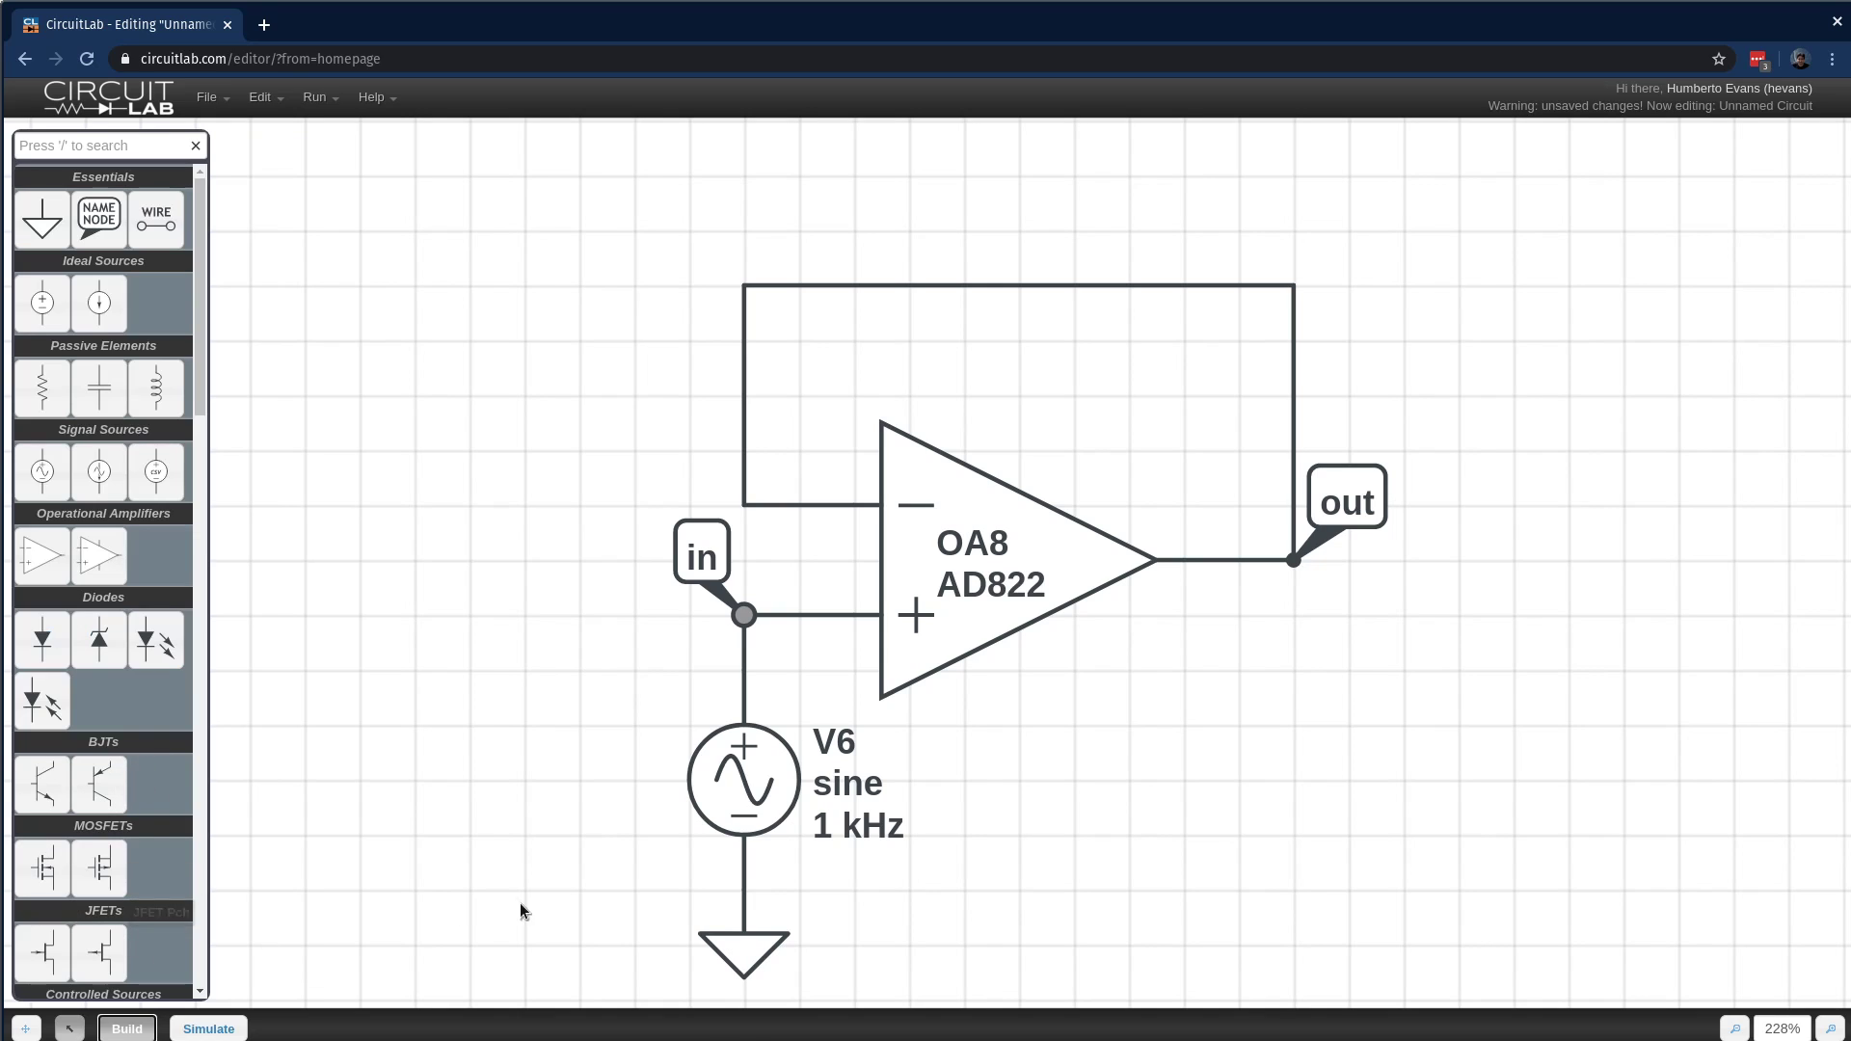
drag(1015, 998, 523, 735)
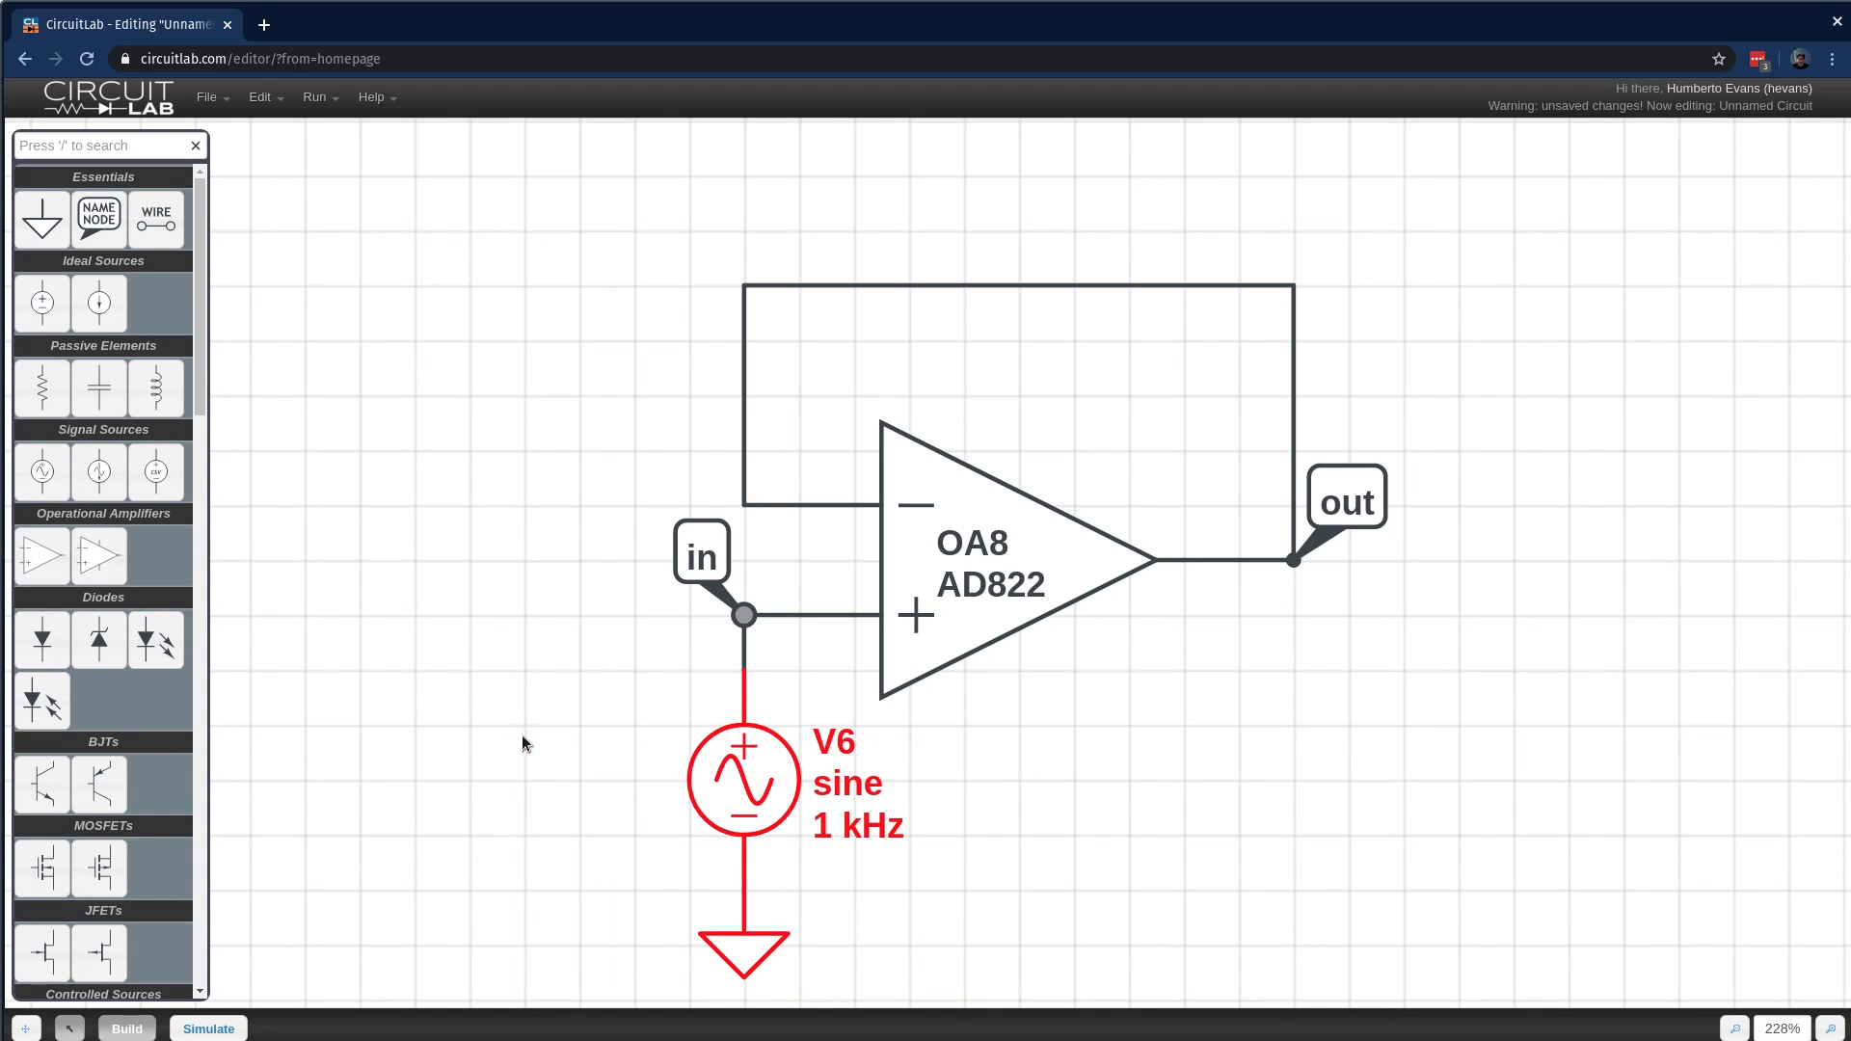
key(Delete)
drag(706, 556, 377, 286)
drag(746, 559, 324, 738)
key(Delete)
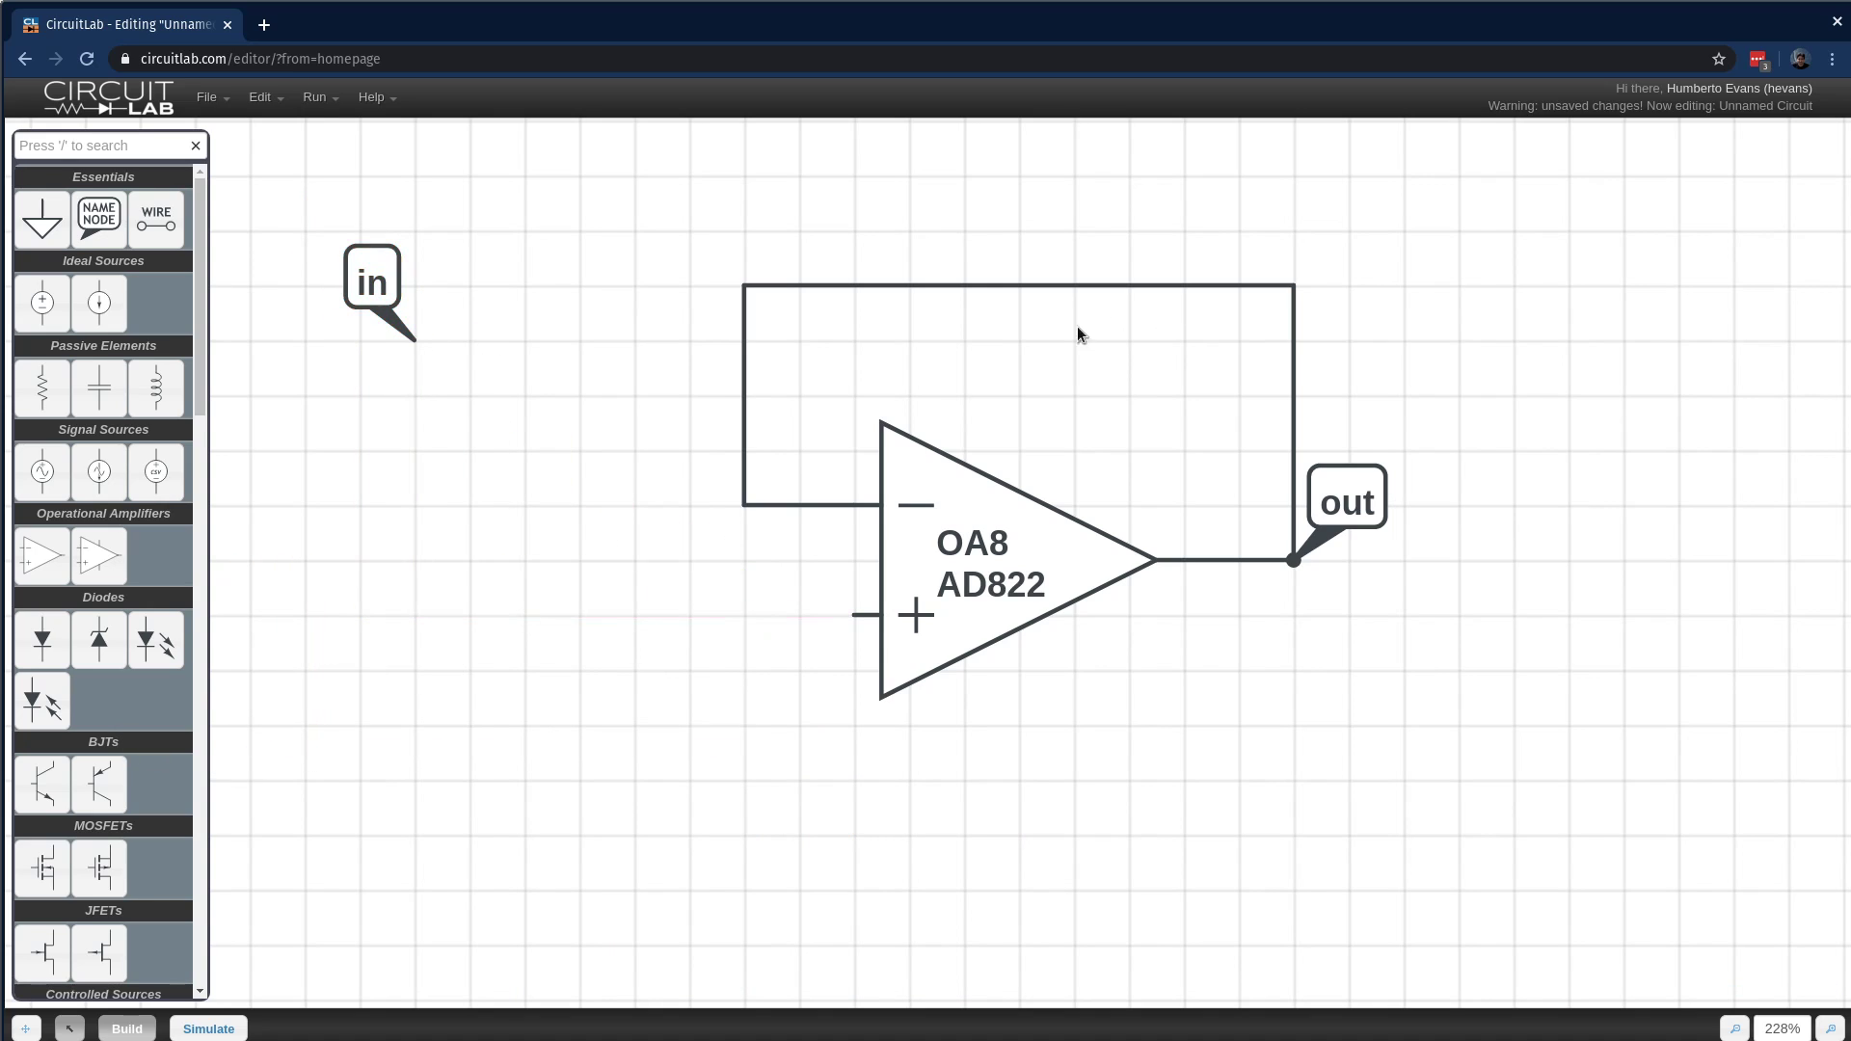
- Ground the + input and insert a 100 Ω resistor named Rf in the feedback path
drag(42, 220, 743, 675)
drag(861, 614, 743, 615)
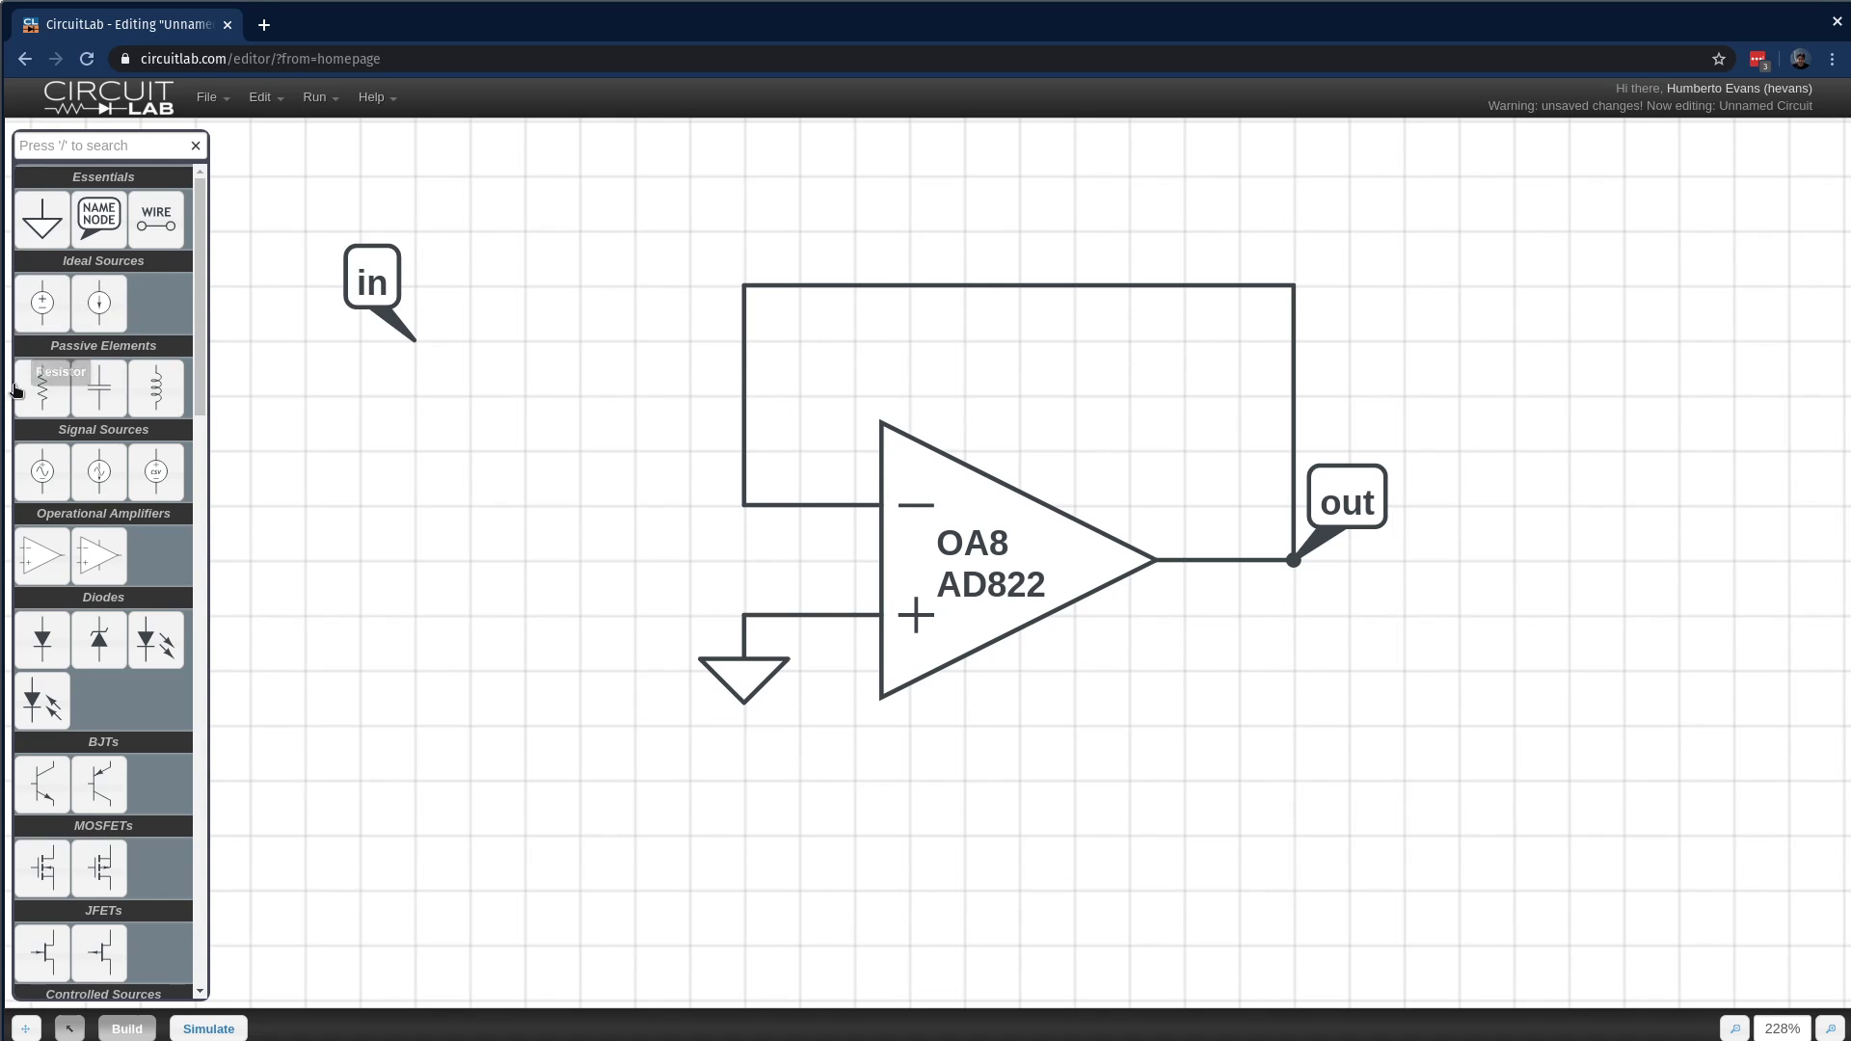
drag(34, 386, 969, 284)
double_click(967, 285)
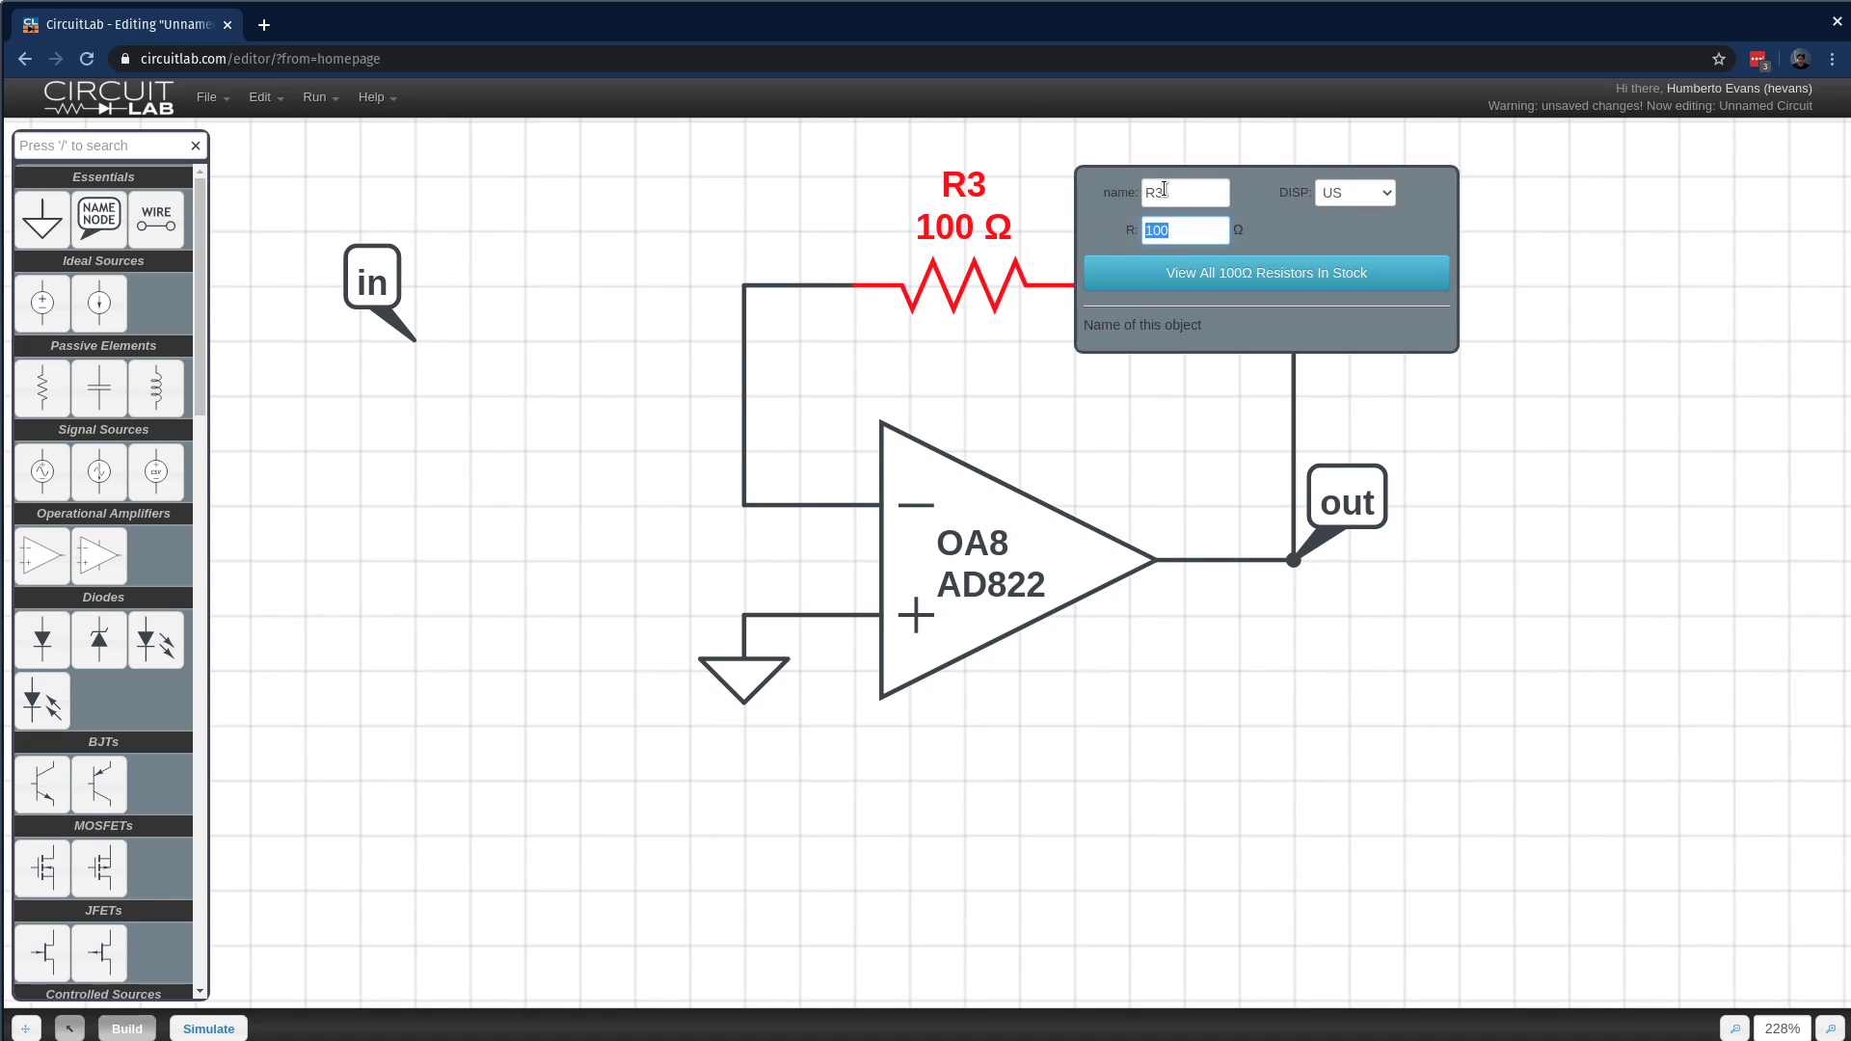
key(BackSpace)
text(f)
click(315, 721)
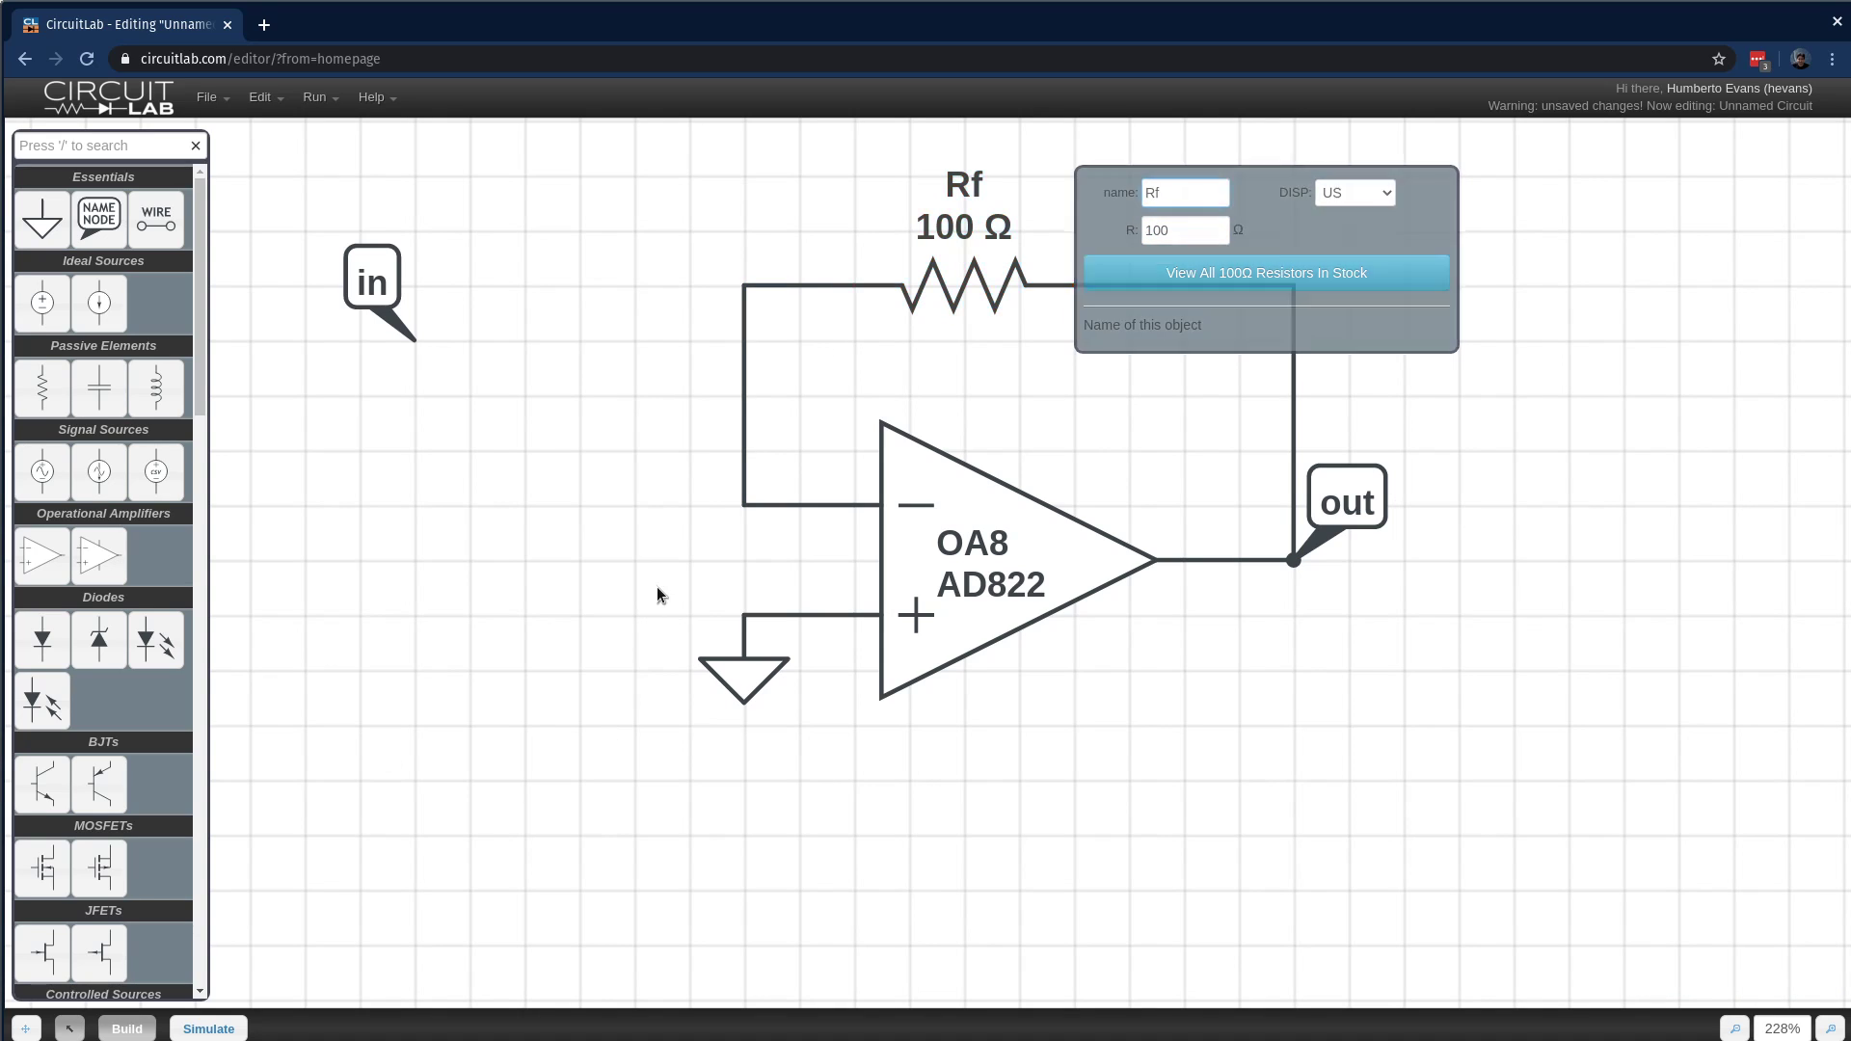
- Add a grounded 1 V source wired to the − input, with the in label on its top node
drag(51, 315, 470, 615)
drag(743, 504, 470, 503)
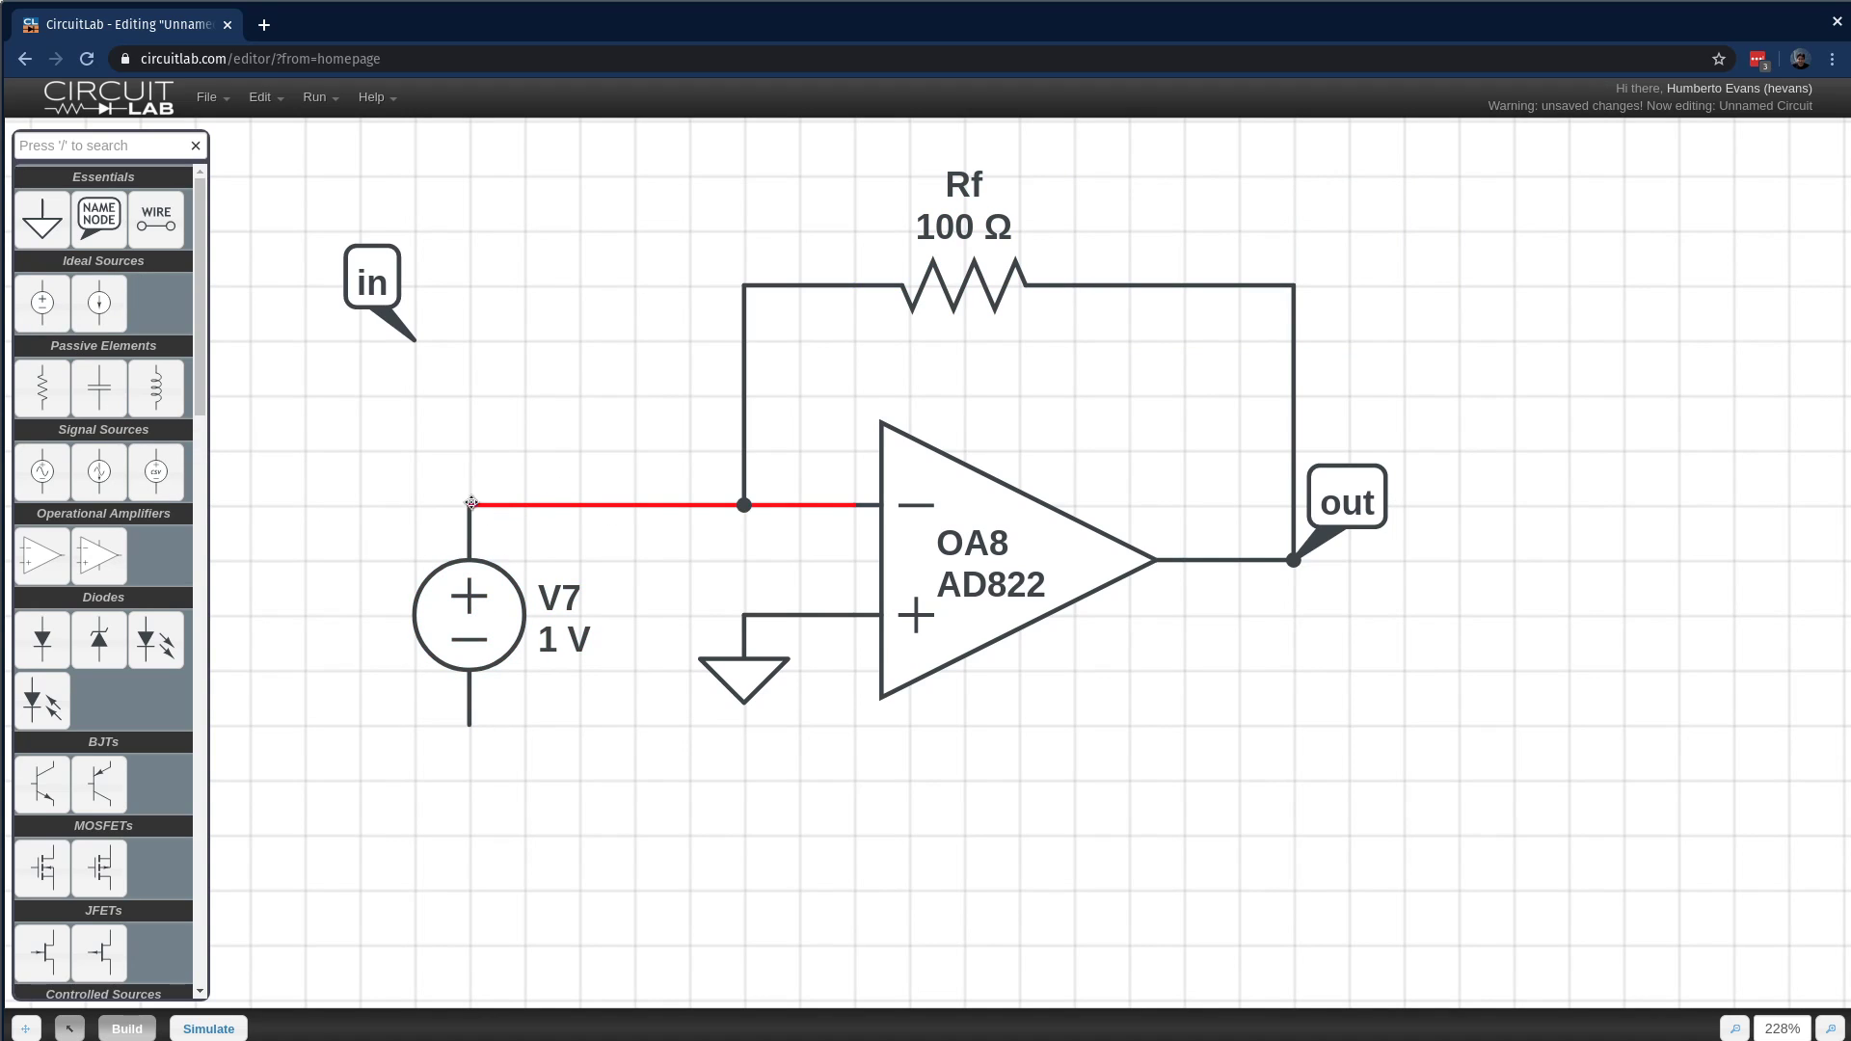
drag(41, 220, 468, 774)
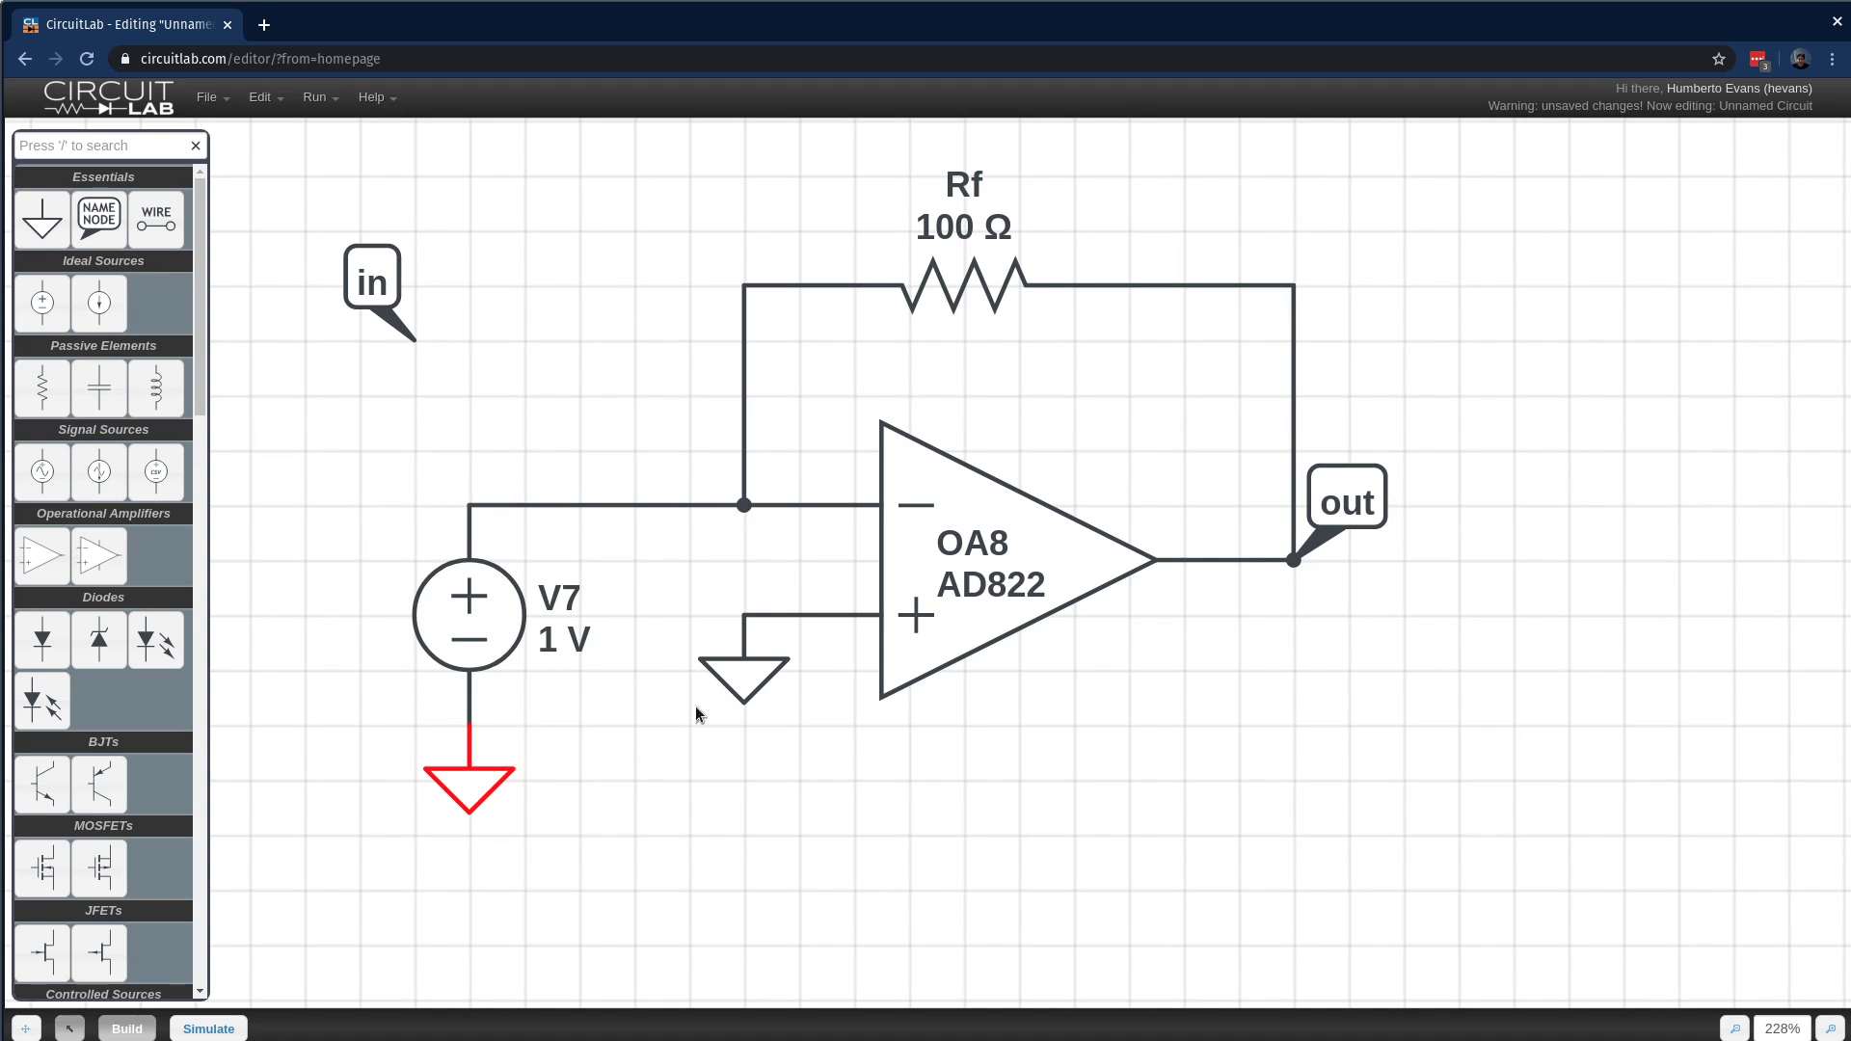
drag(738, 692, 745, 804)
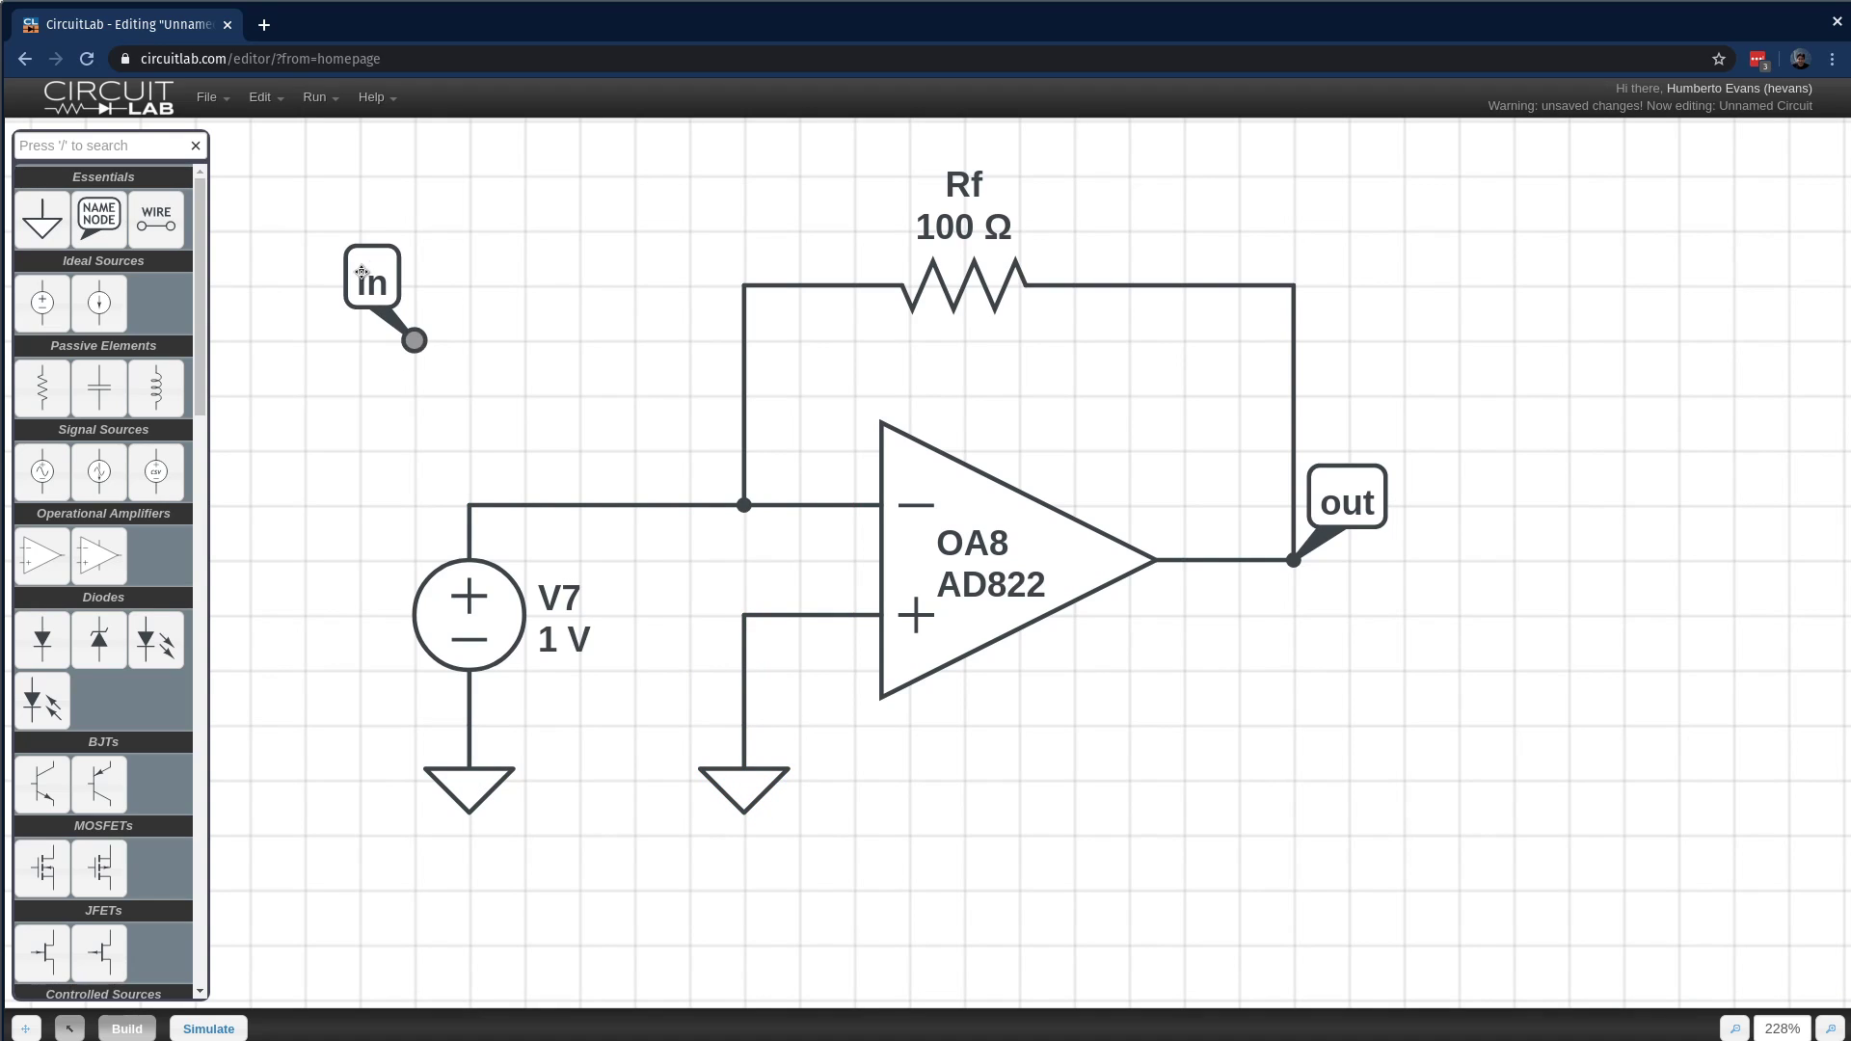
drag(373, 277, 425, 429)
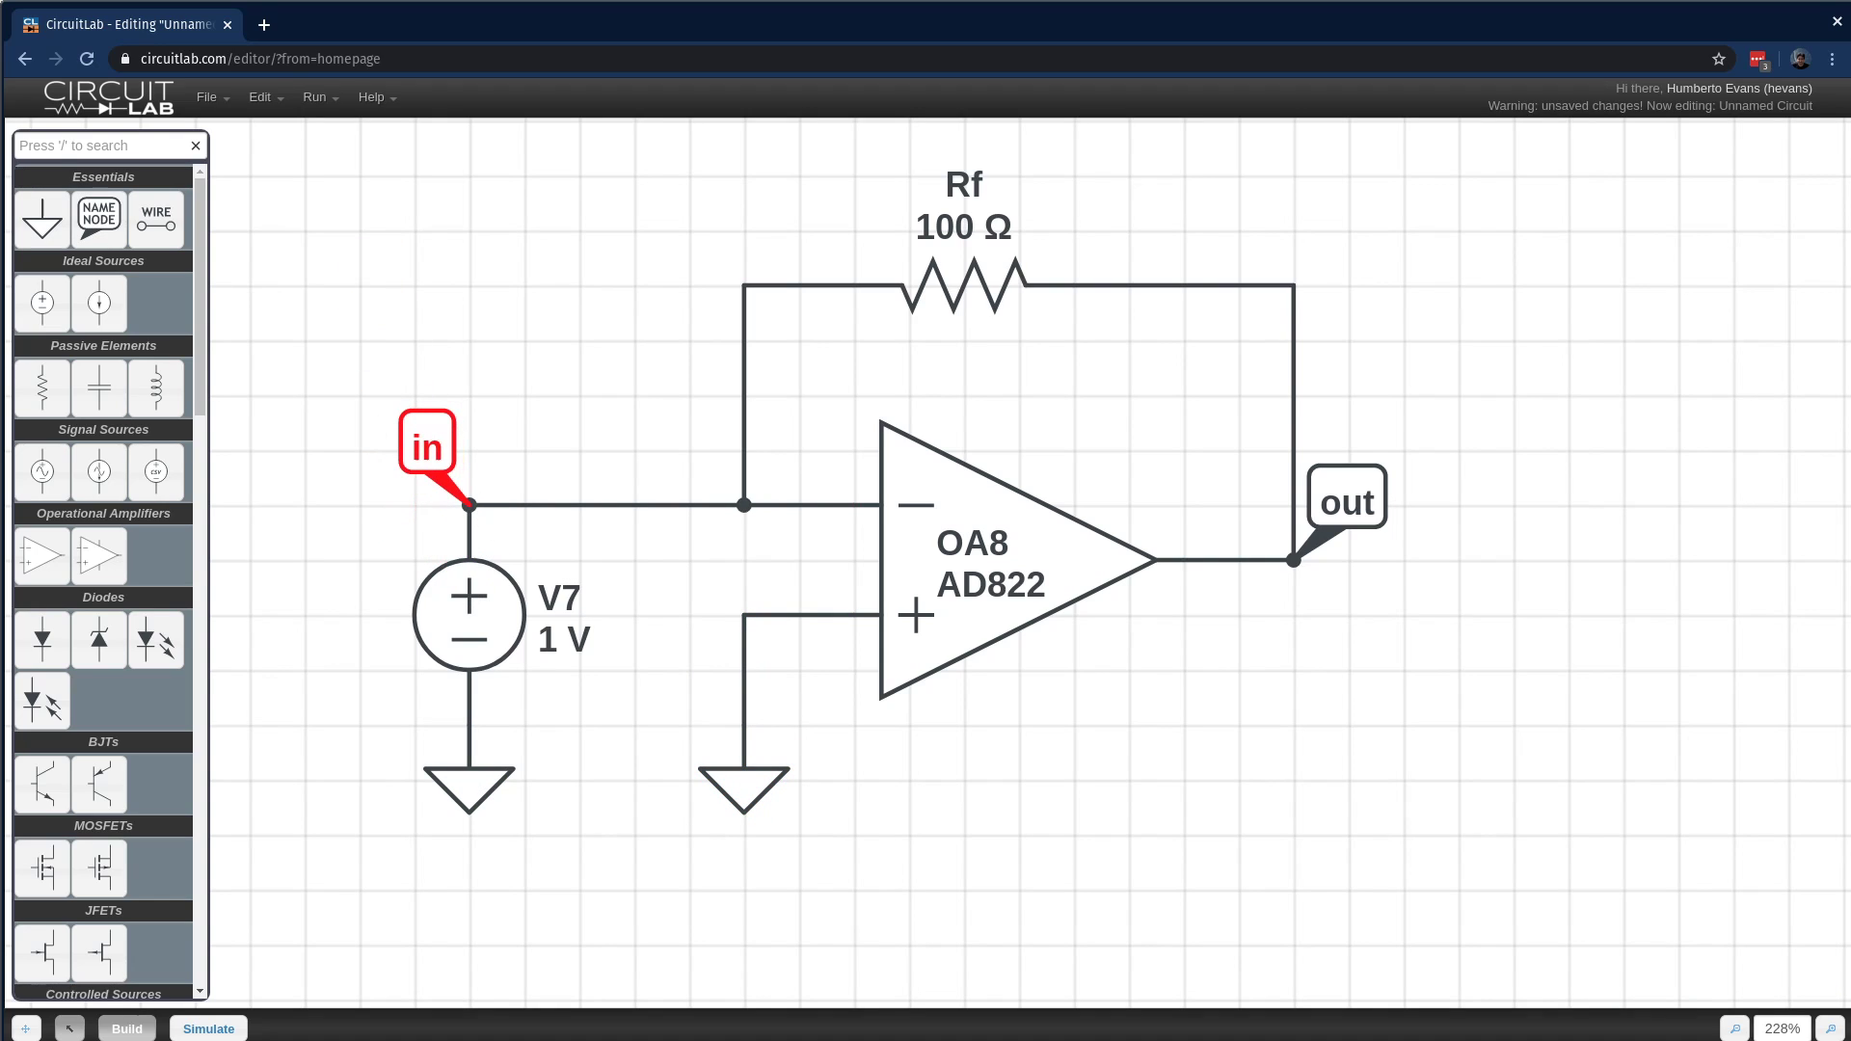
- Place a horizontal resistor on the input wire and begin renaming it Rin
drag(42, 387, 608, 495)
key(r)
drag(430, 651, 375, 651)
double_click(642, 399)
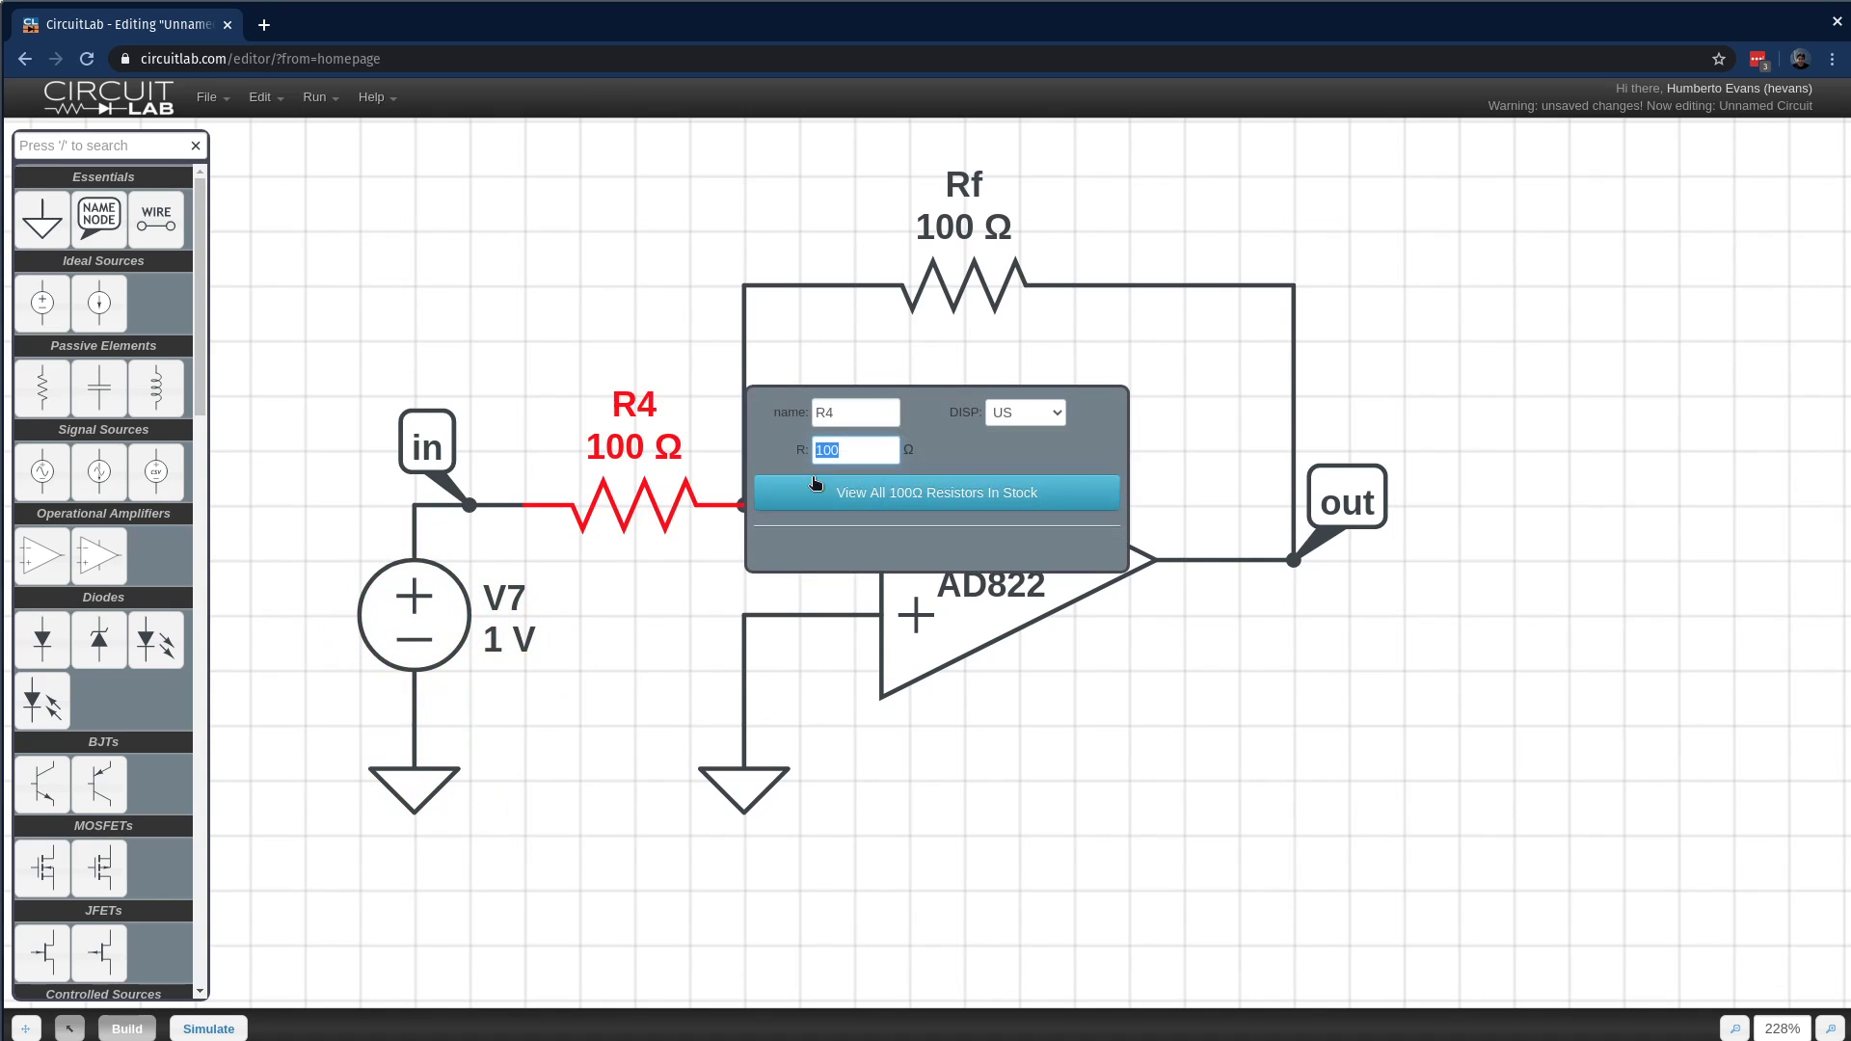
click(865, 420)
key(BackSpace)
text(9in)
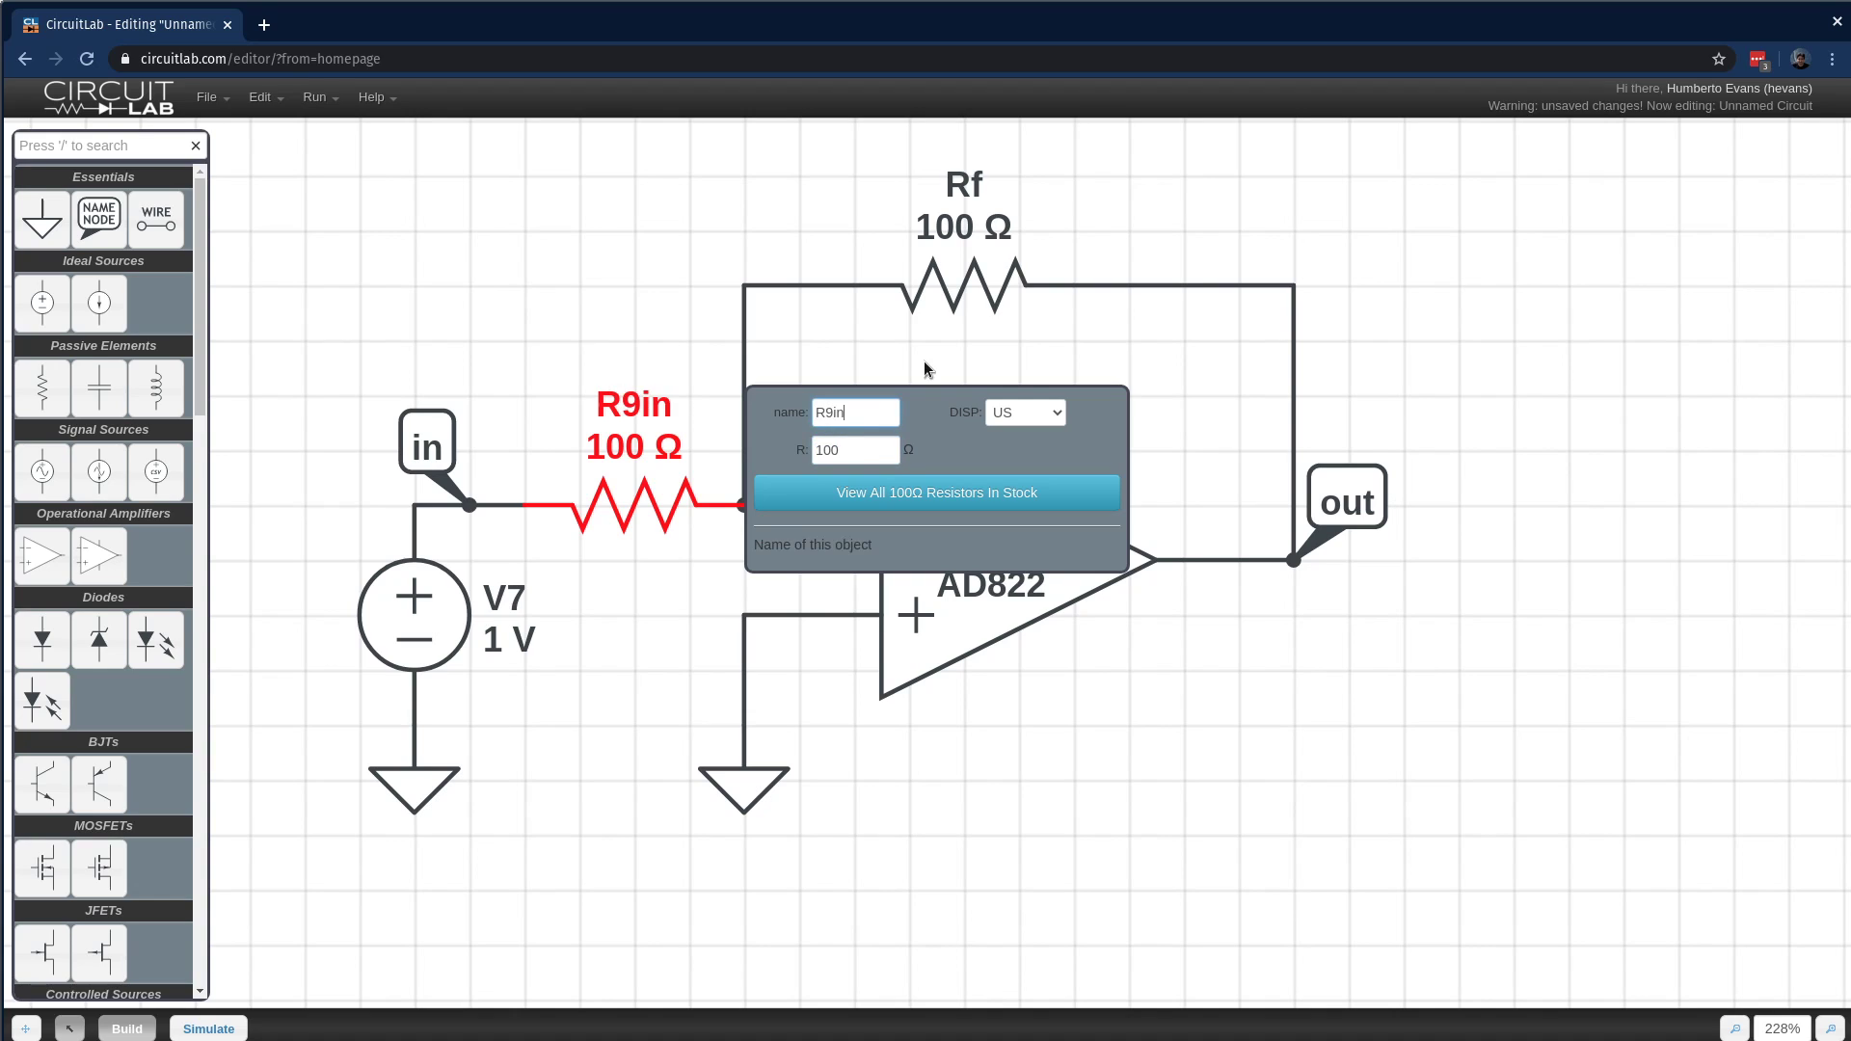
key(BackSpace)
key(BackSpace)
key(BackSpace)
- Finish naming the resistor Rin and settle the in label on the source's top node
text(in)
click(1546, 367)
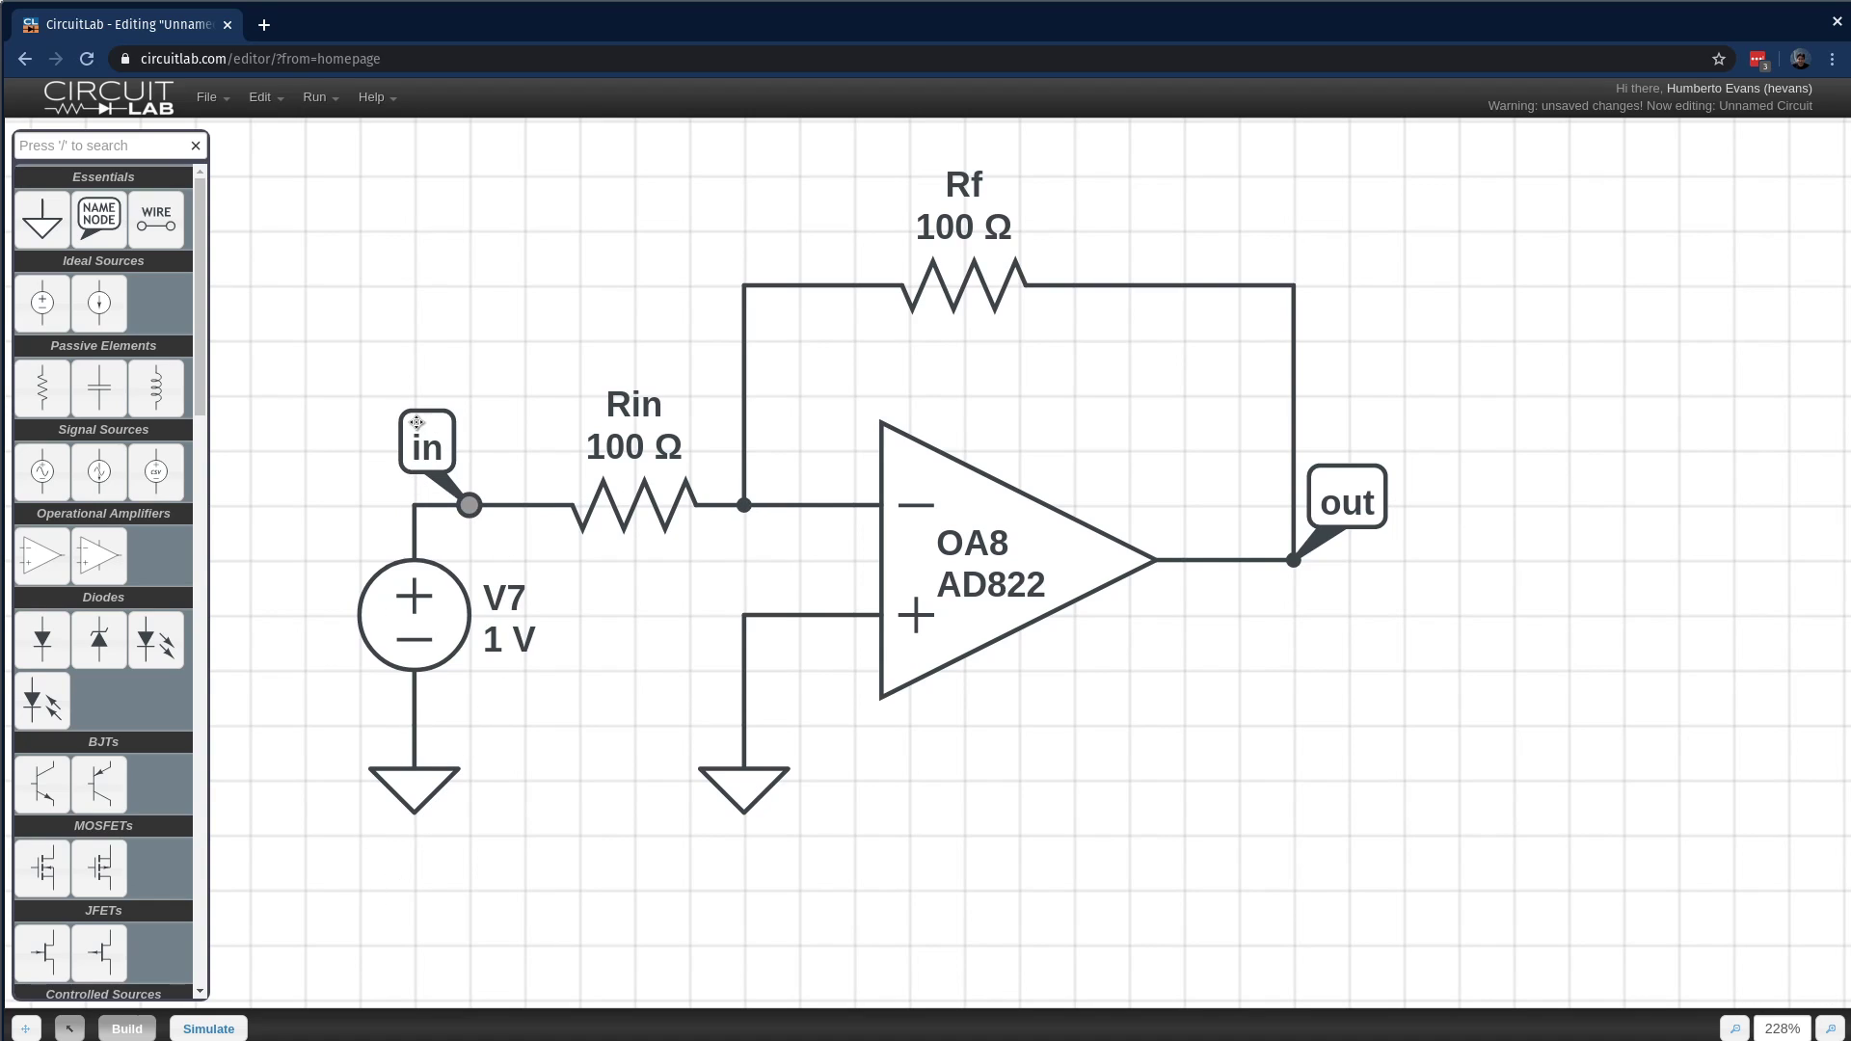
drag(415, 423, 359, 424)
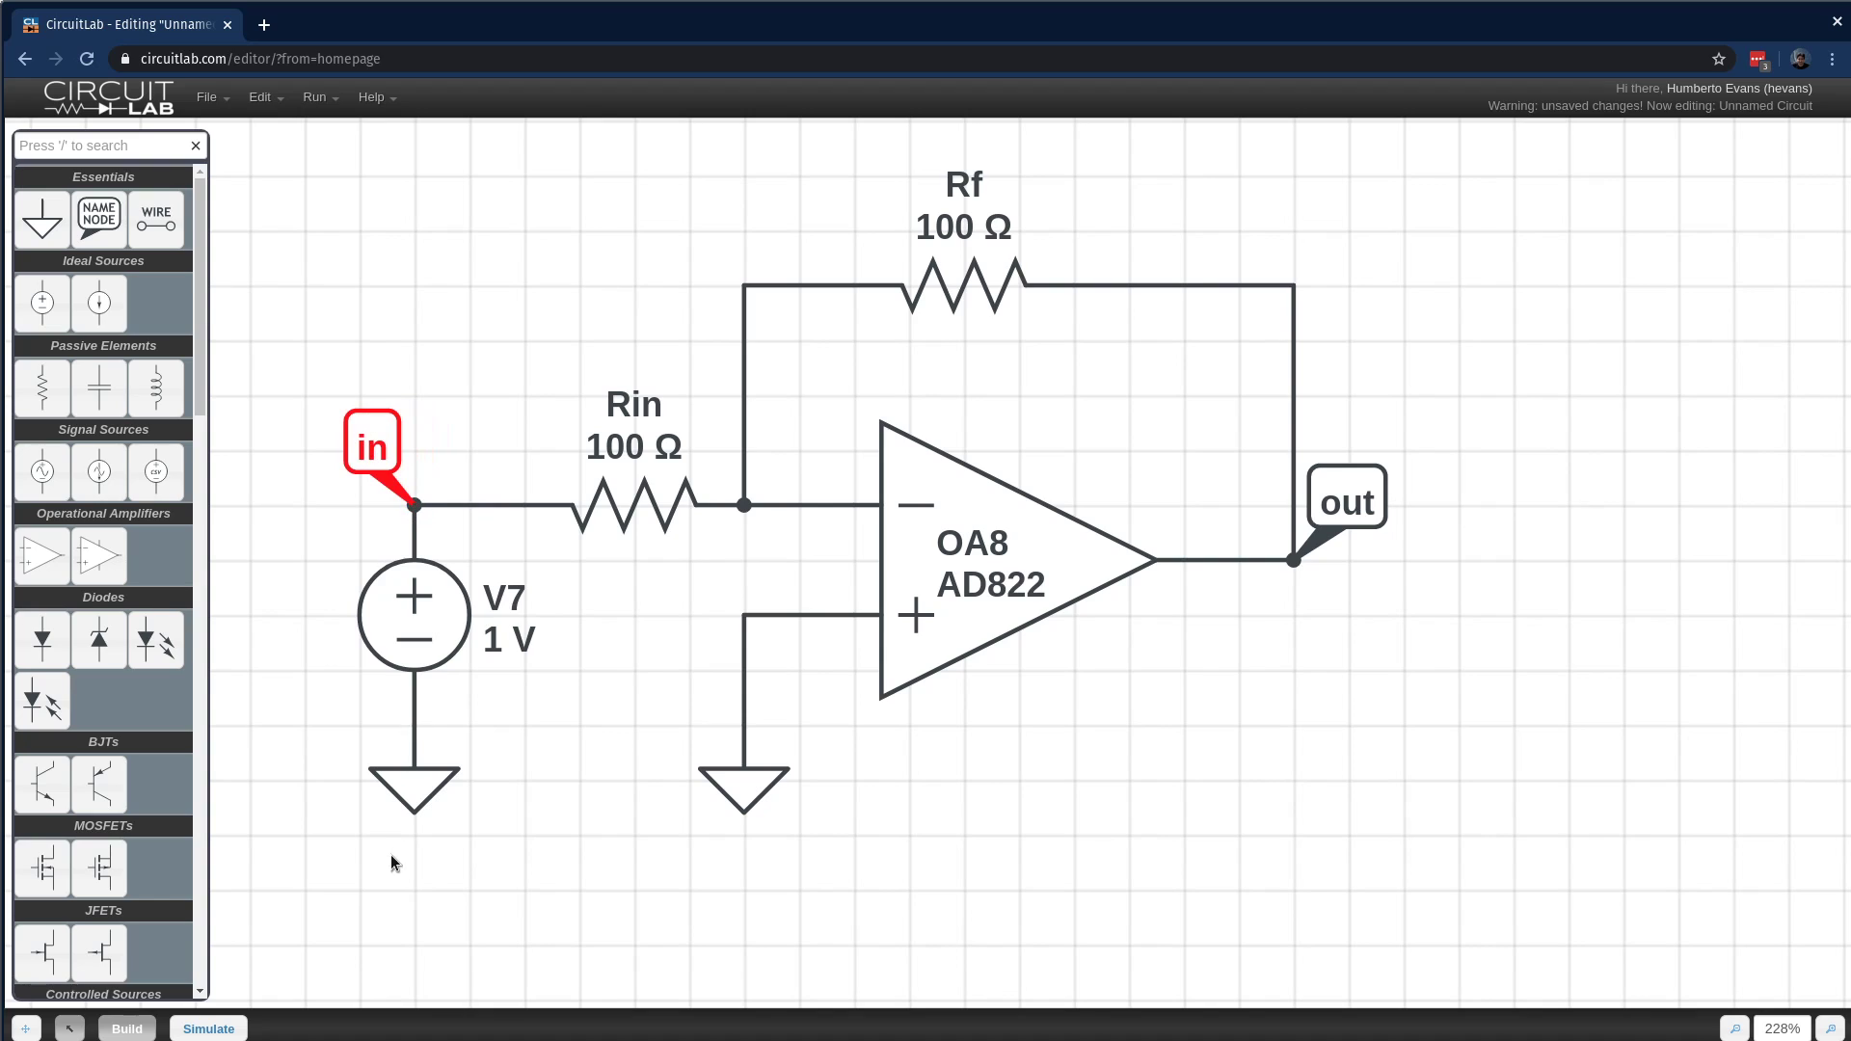
click(604, 846)
- Replace the old DC outputs with V(out) and V(in), then solve: -1.000 V out for 1.000 V in
click(208, 1028)
click(149, 164)
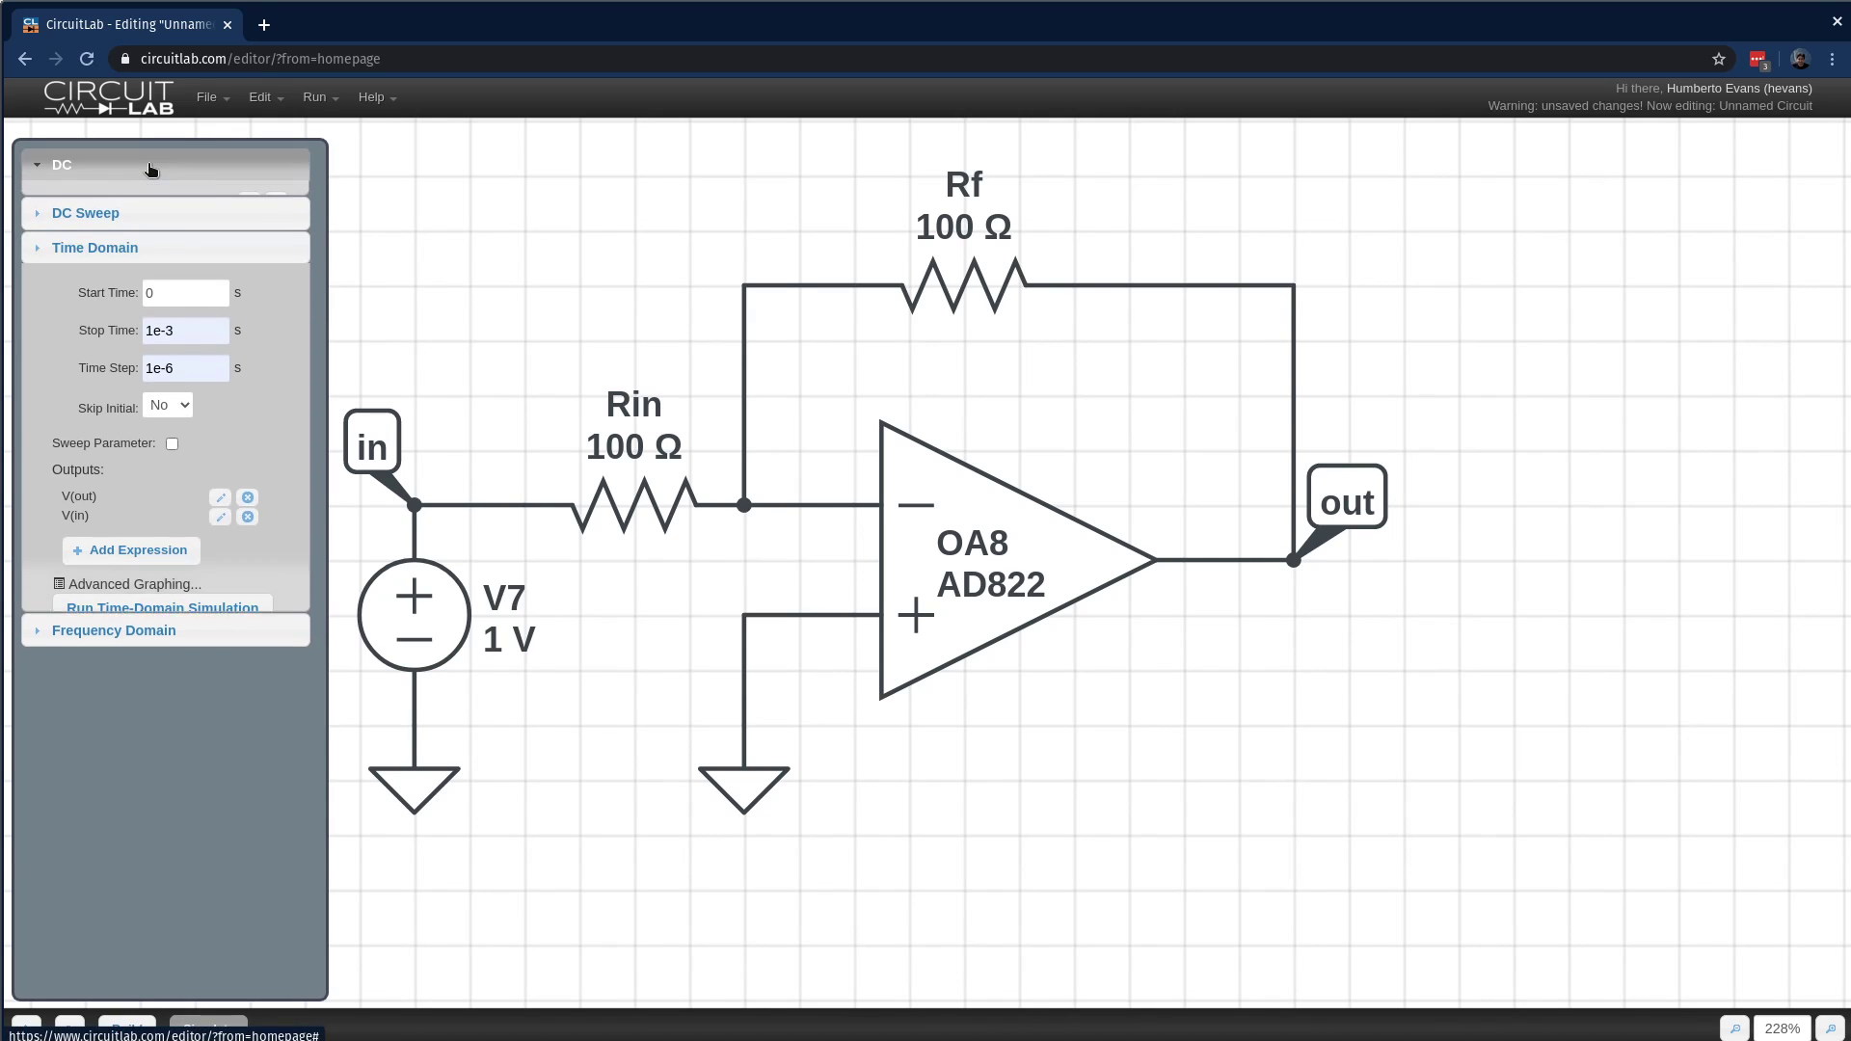
click(277, 232)
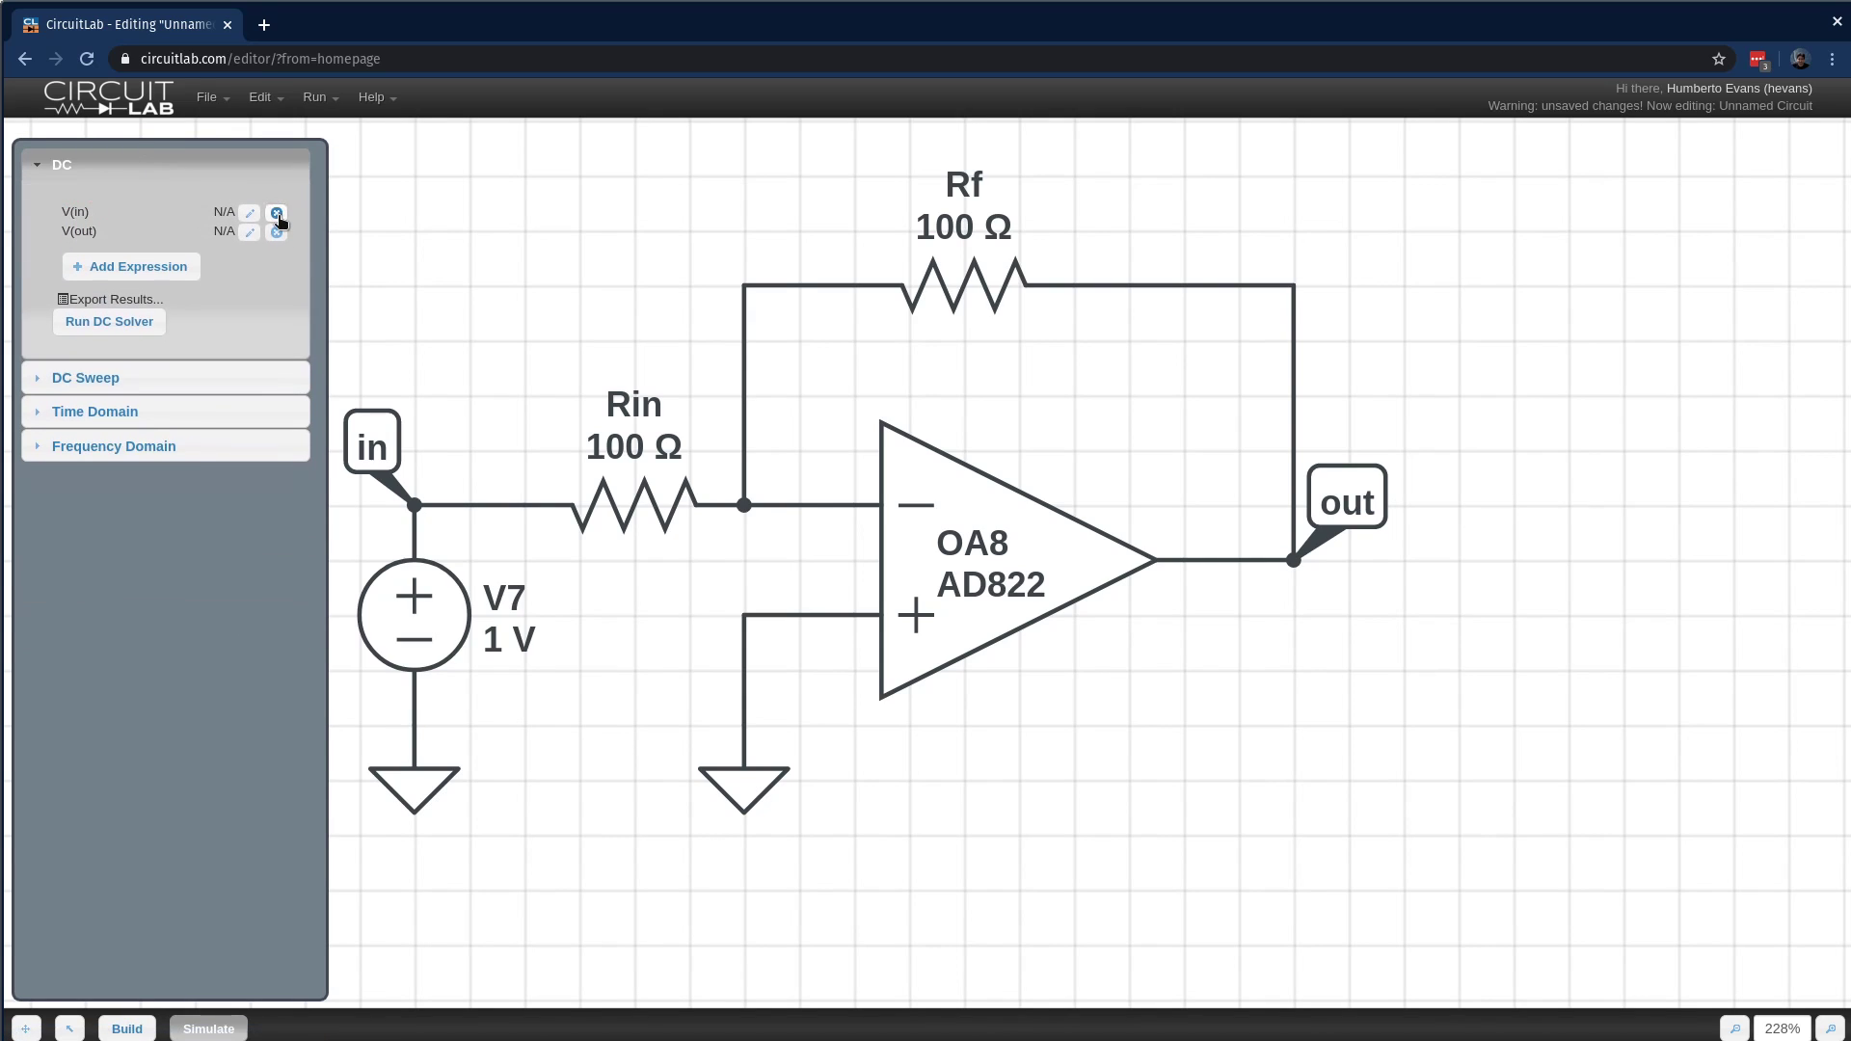
click(277, 212)
click(277, 212)
click(1369, 531)
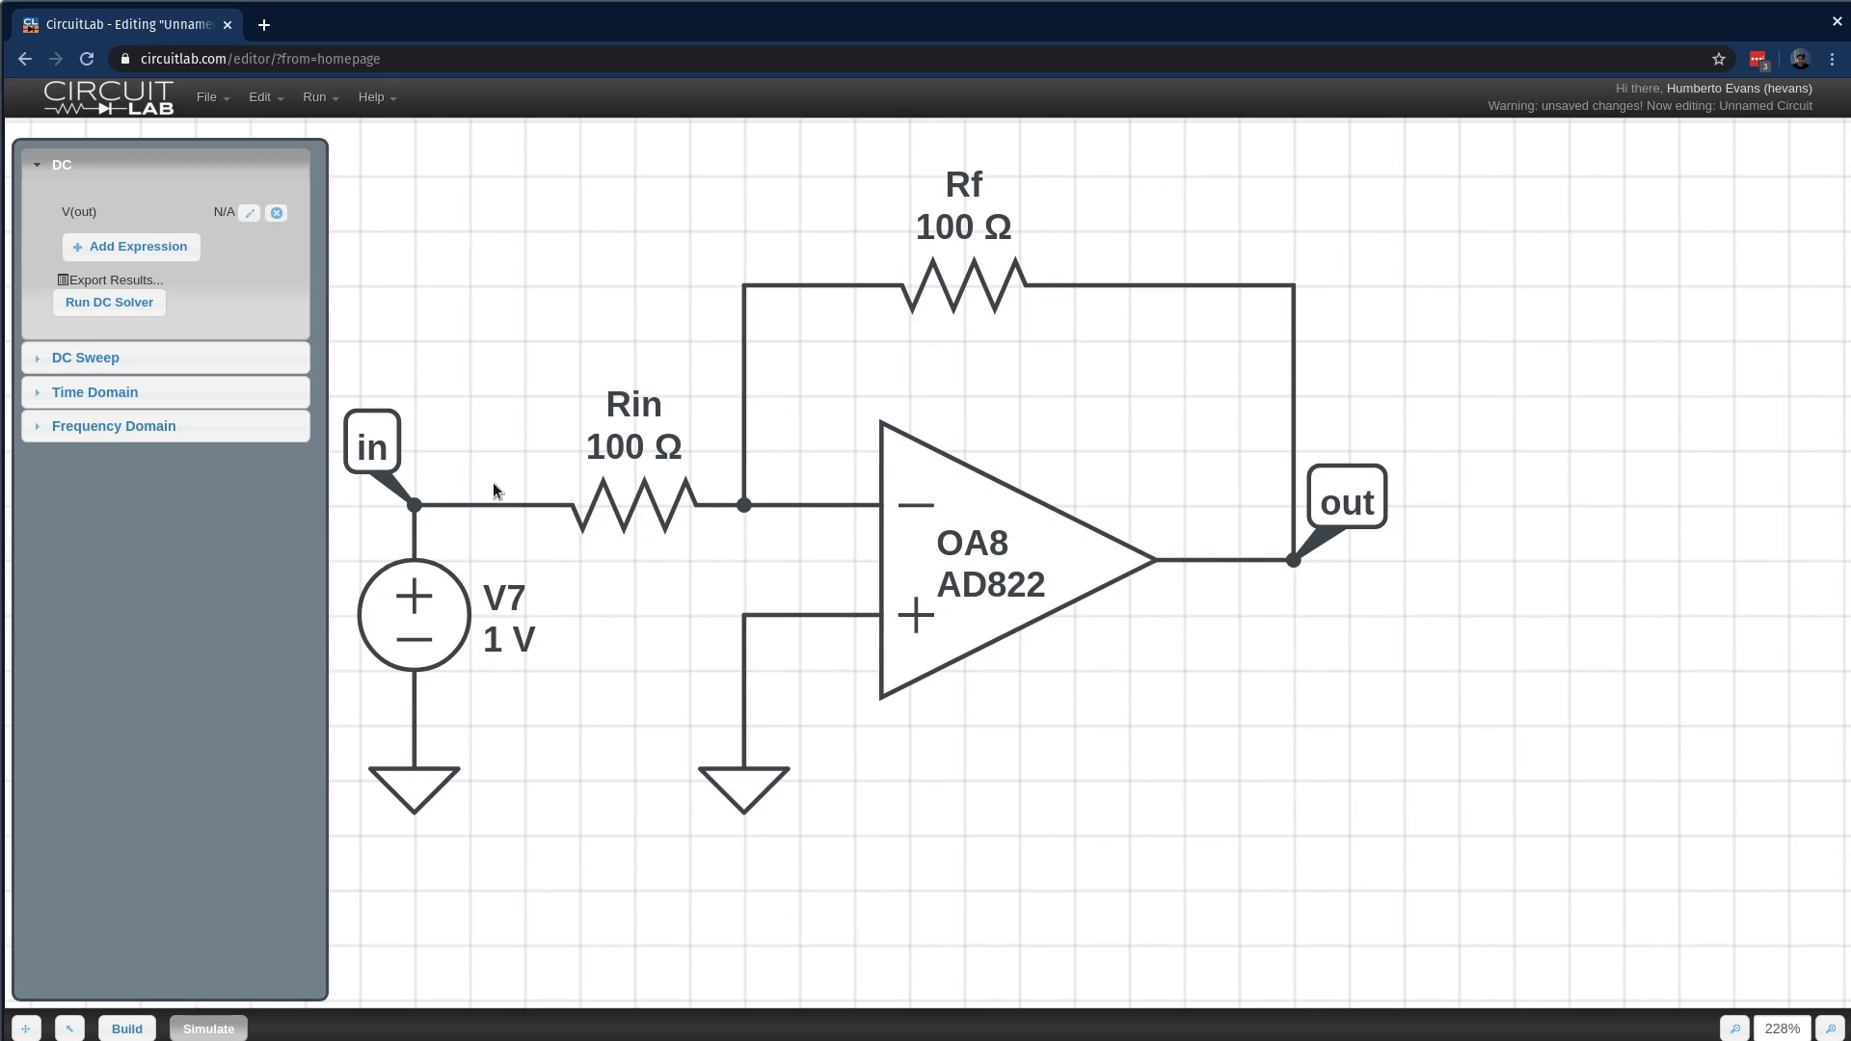
click(376, 446)
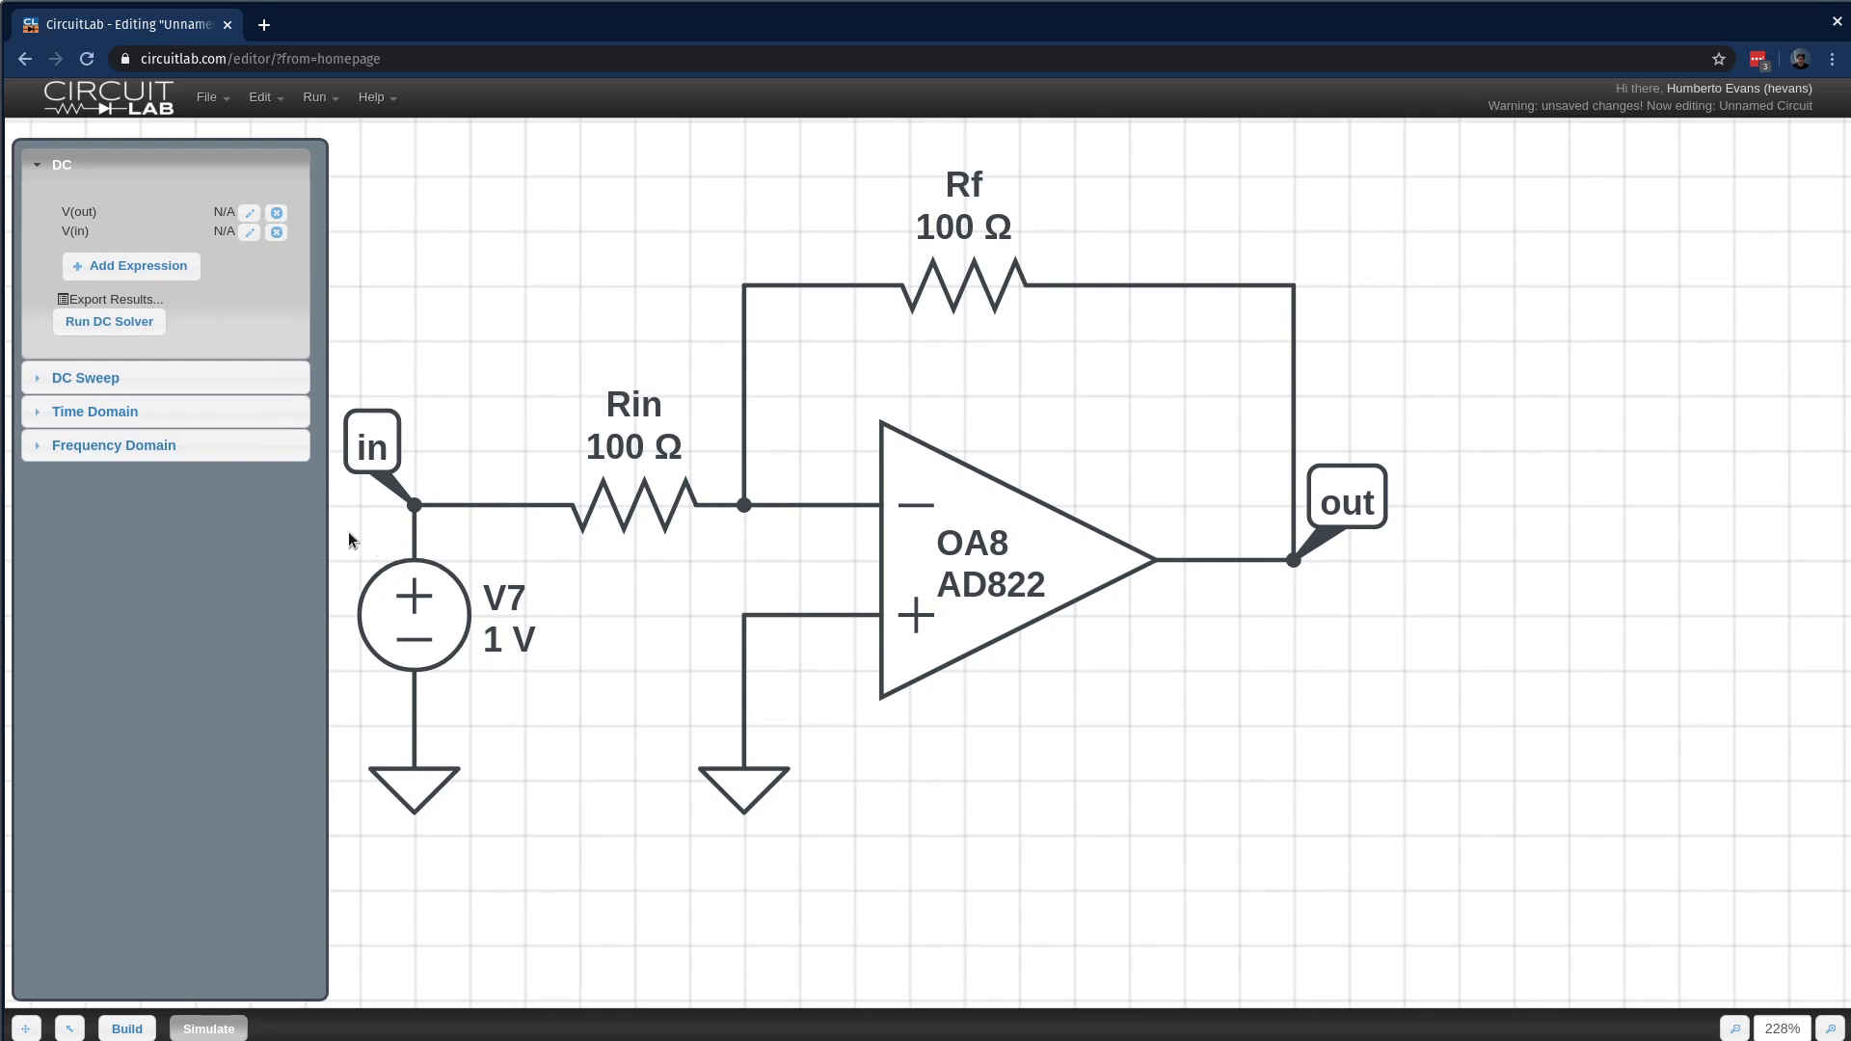
click(125, 324)
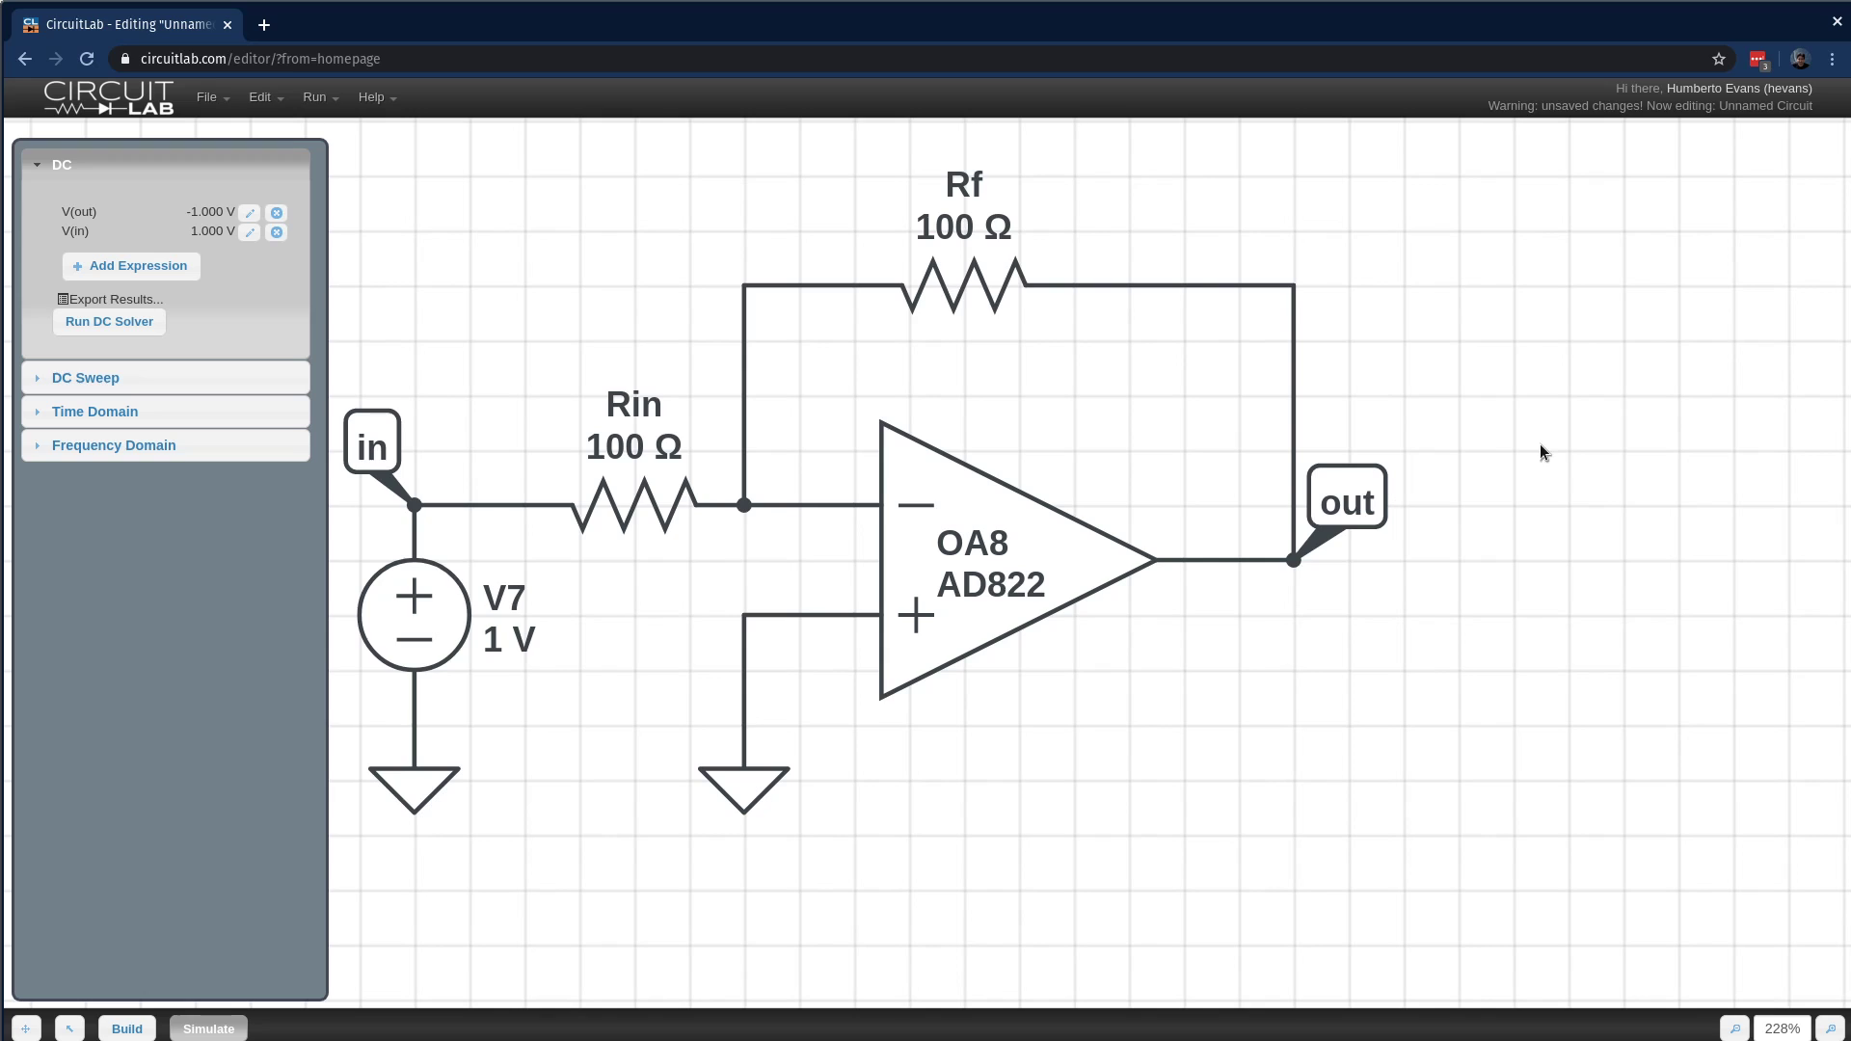
- Change Rf to 200 Ω and run the DC solver
double_click(938, 228)
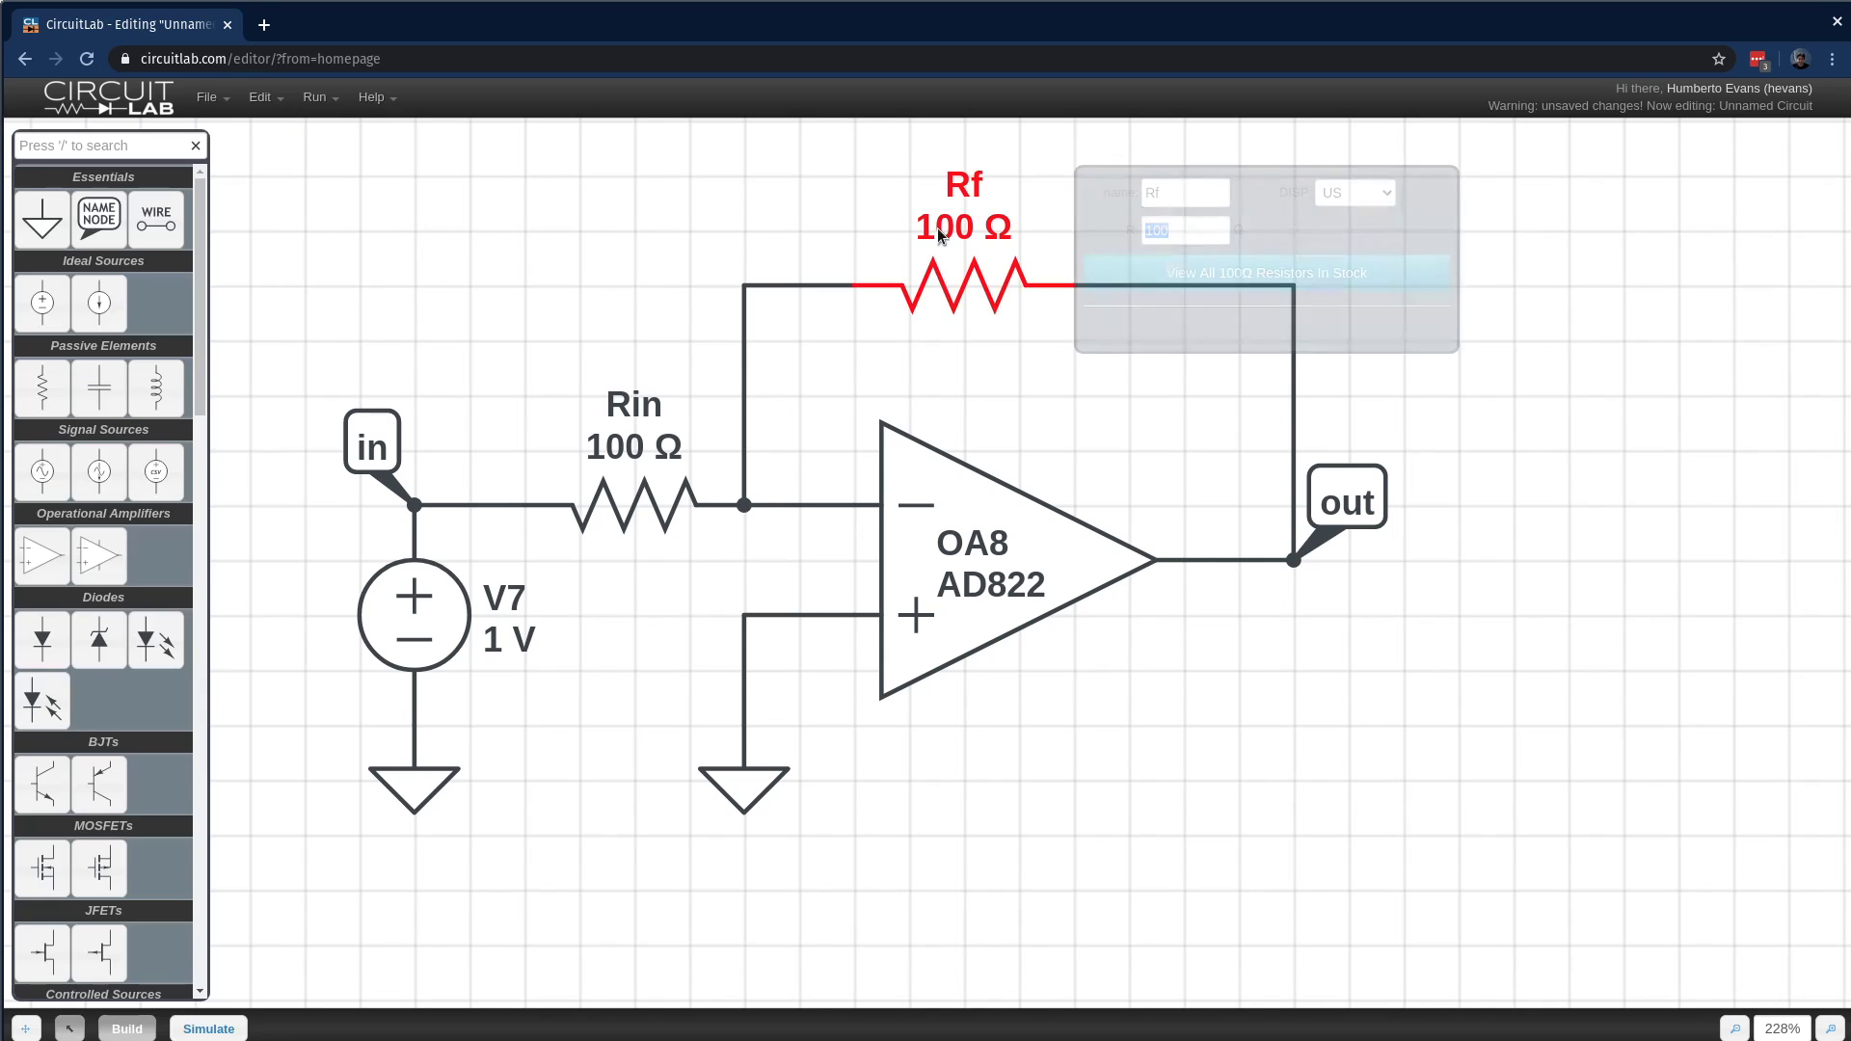
click(1182, 229)
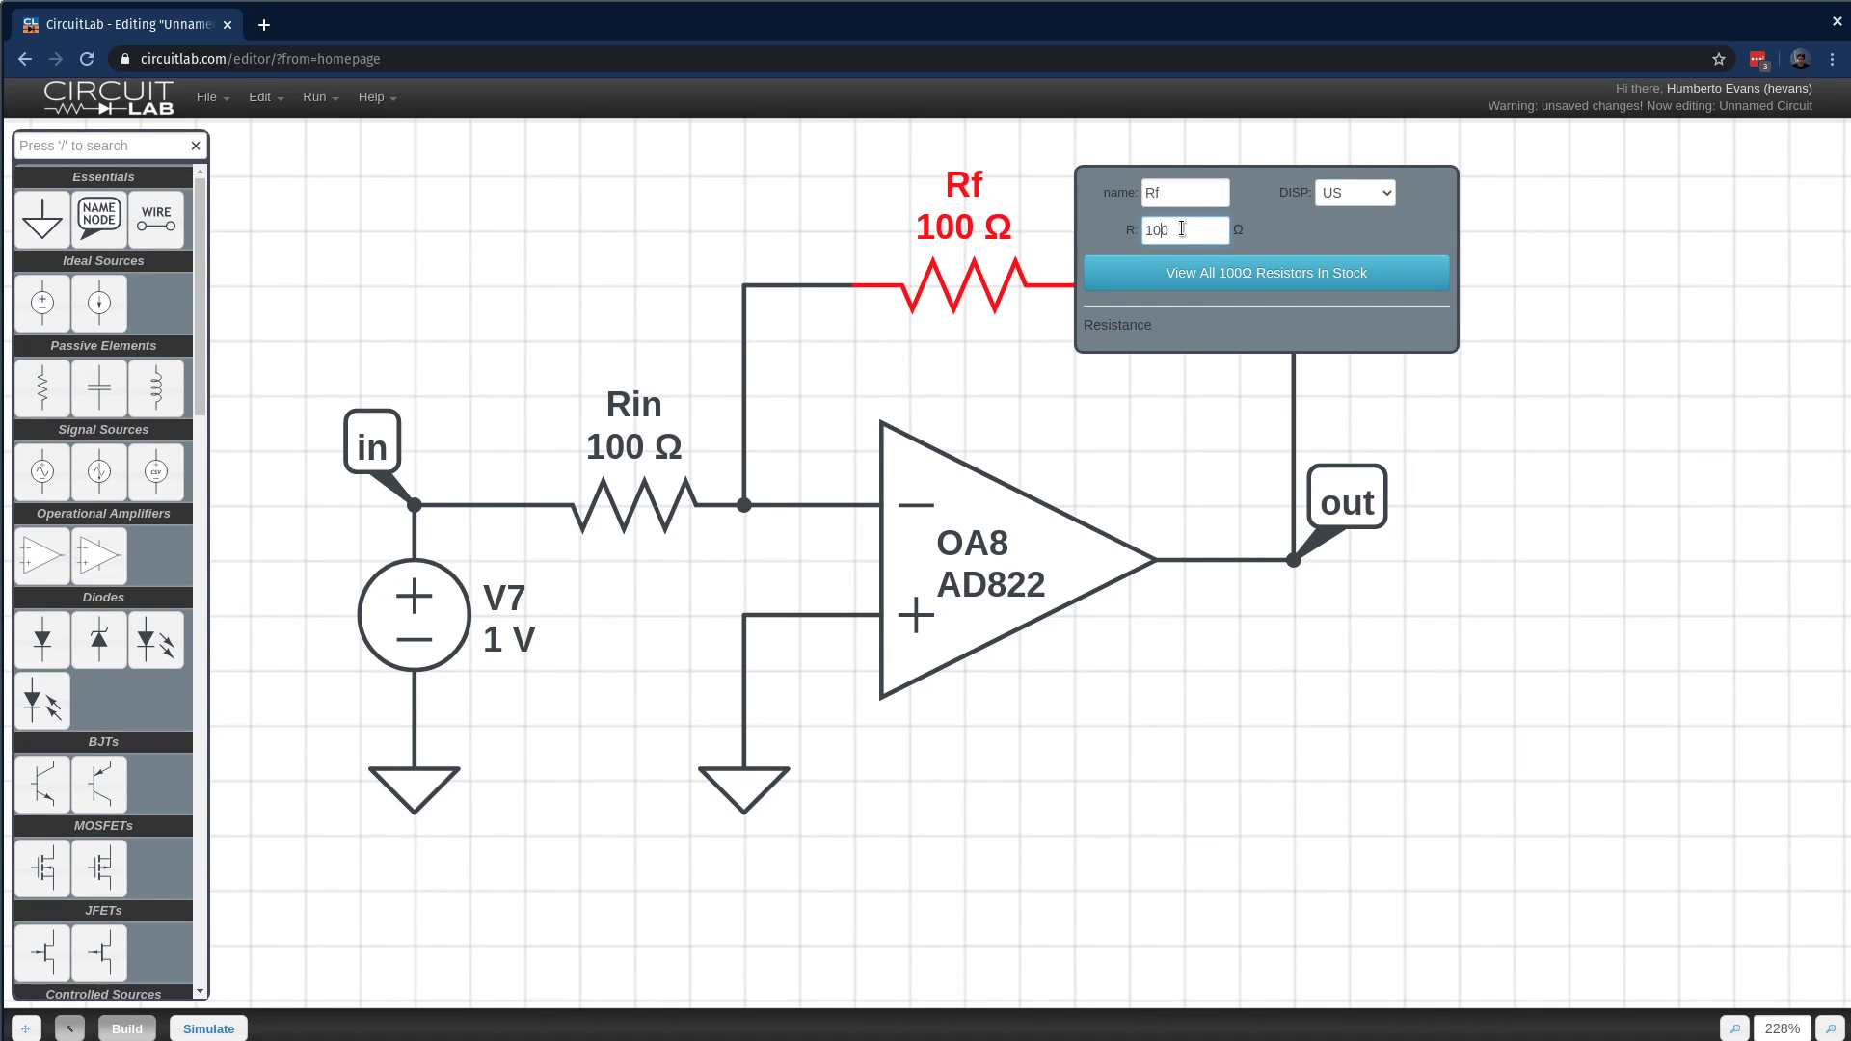
key(BackSpace)
text(2)
click(1206, 720)
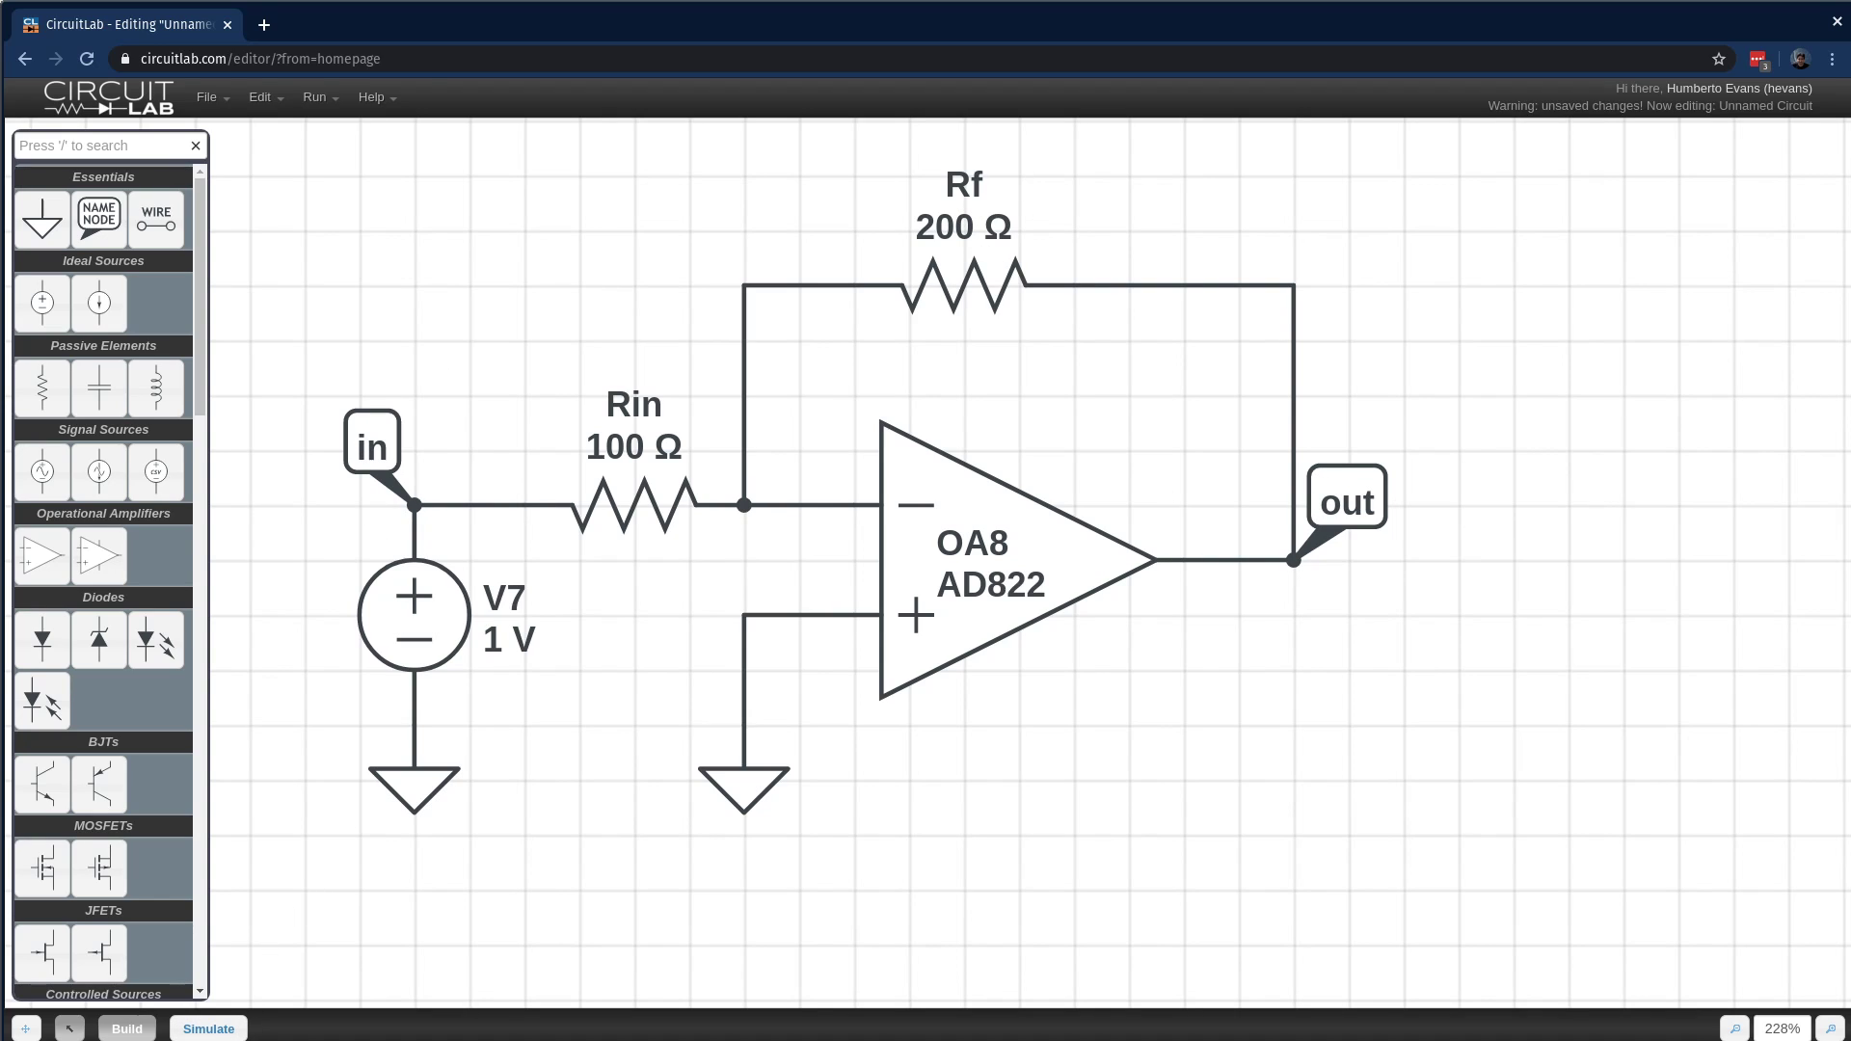
click(208, 1028)
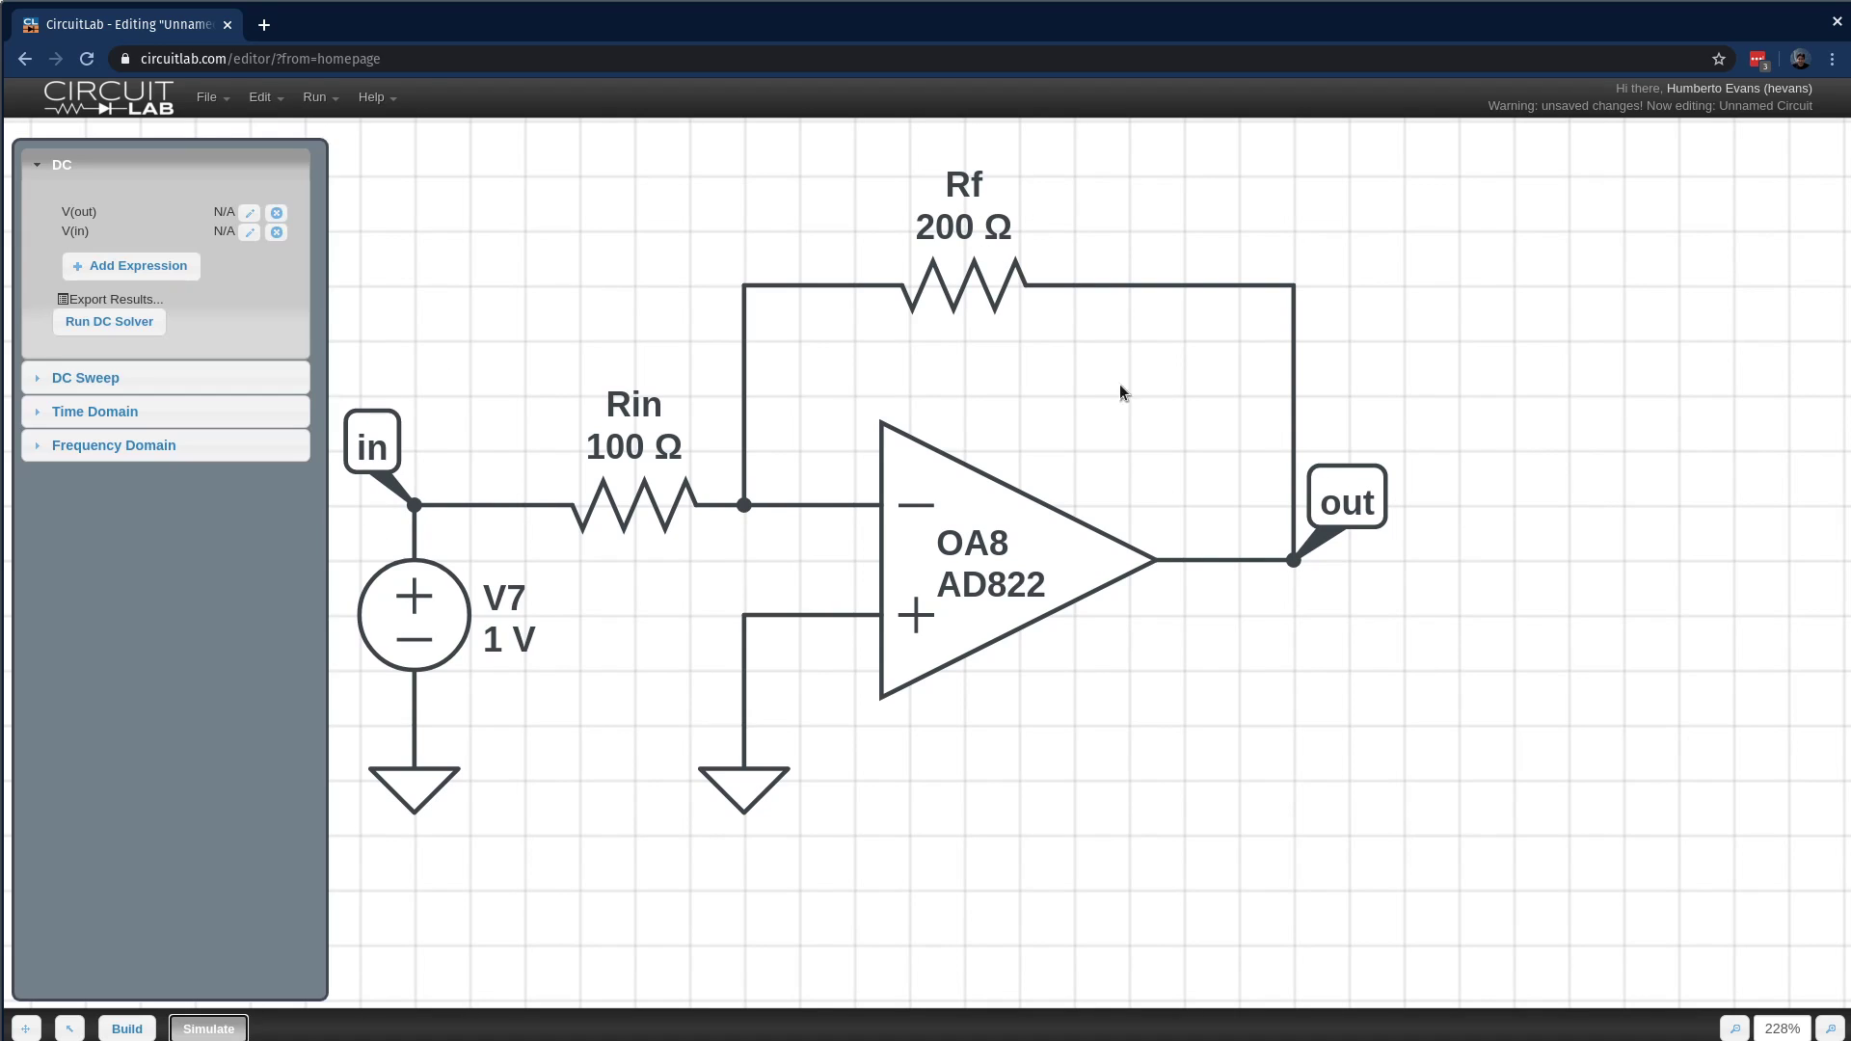
click(117, 326)
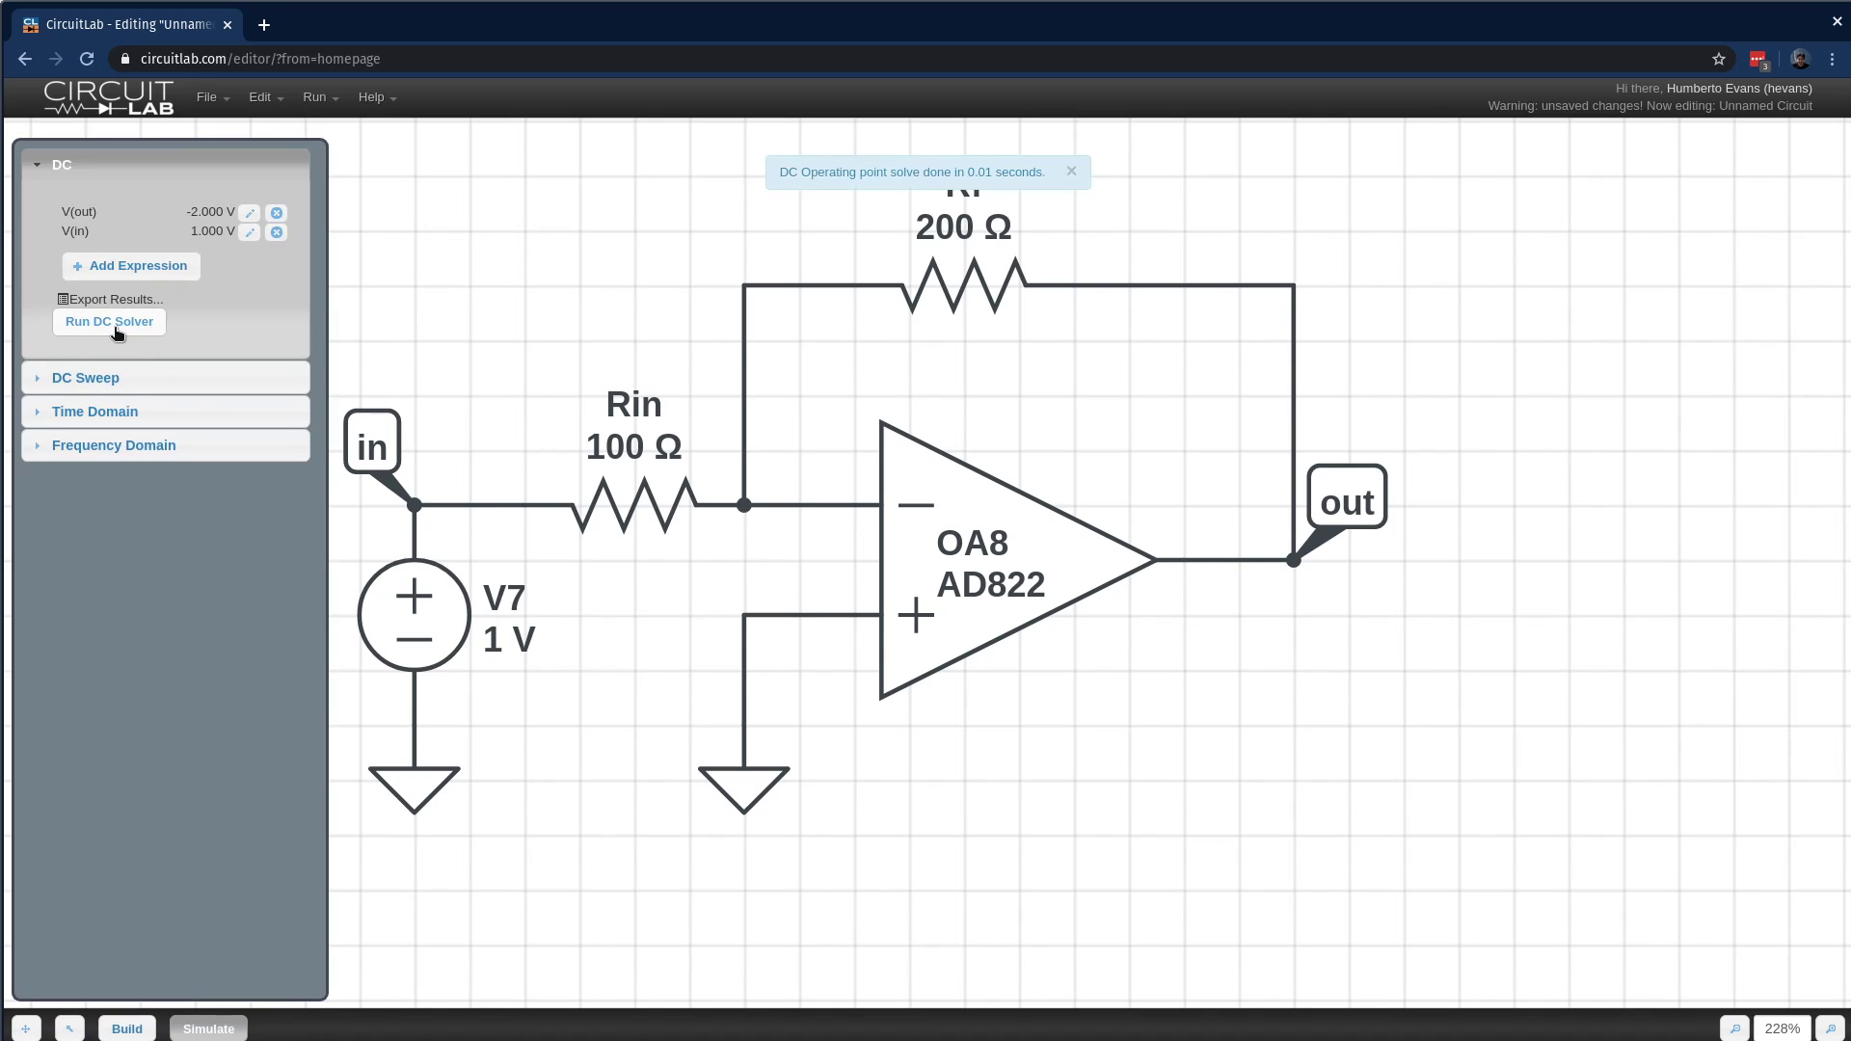
- Change Rf to 500 Ω and re-run the DC solver to check the -5 V output
double_click(946, 230)
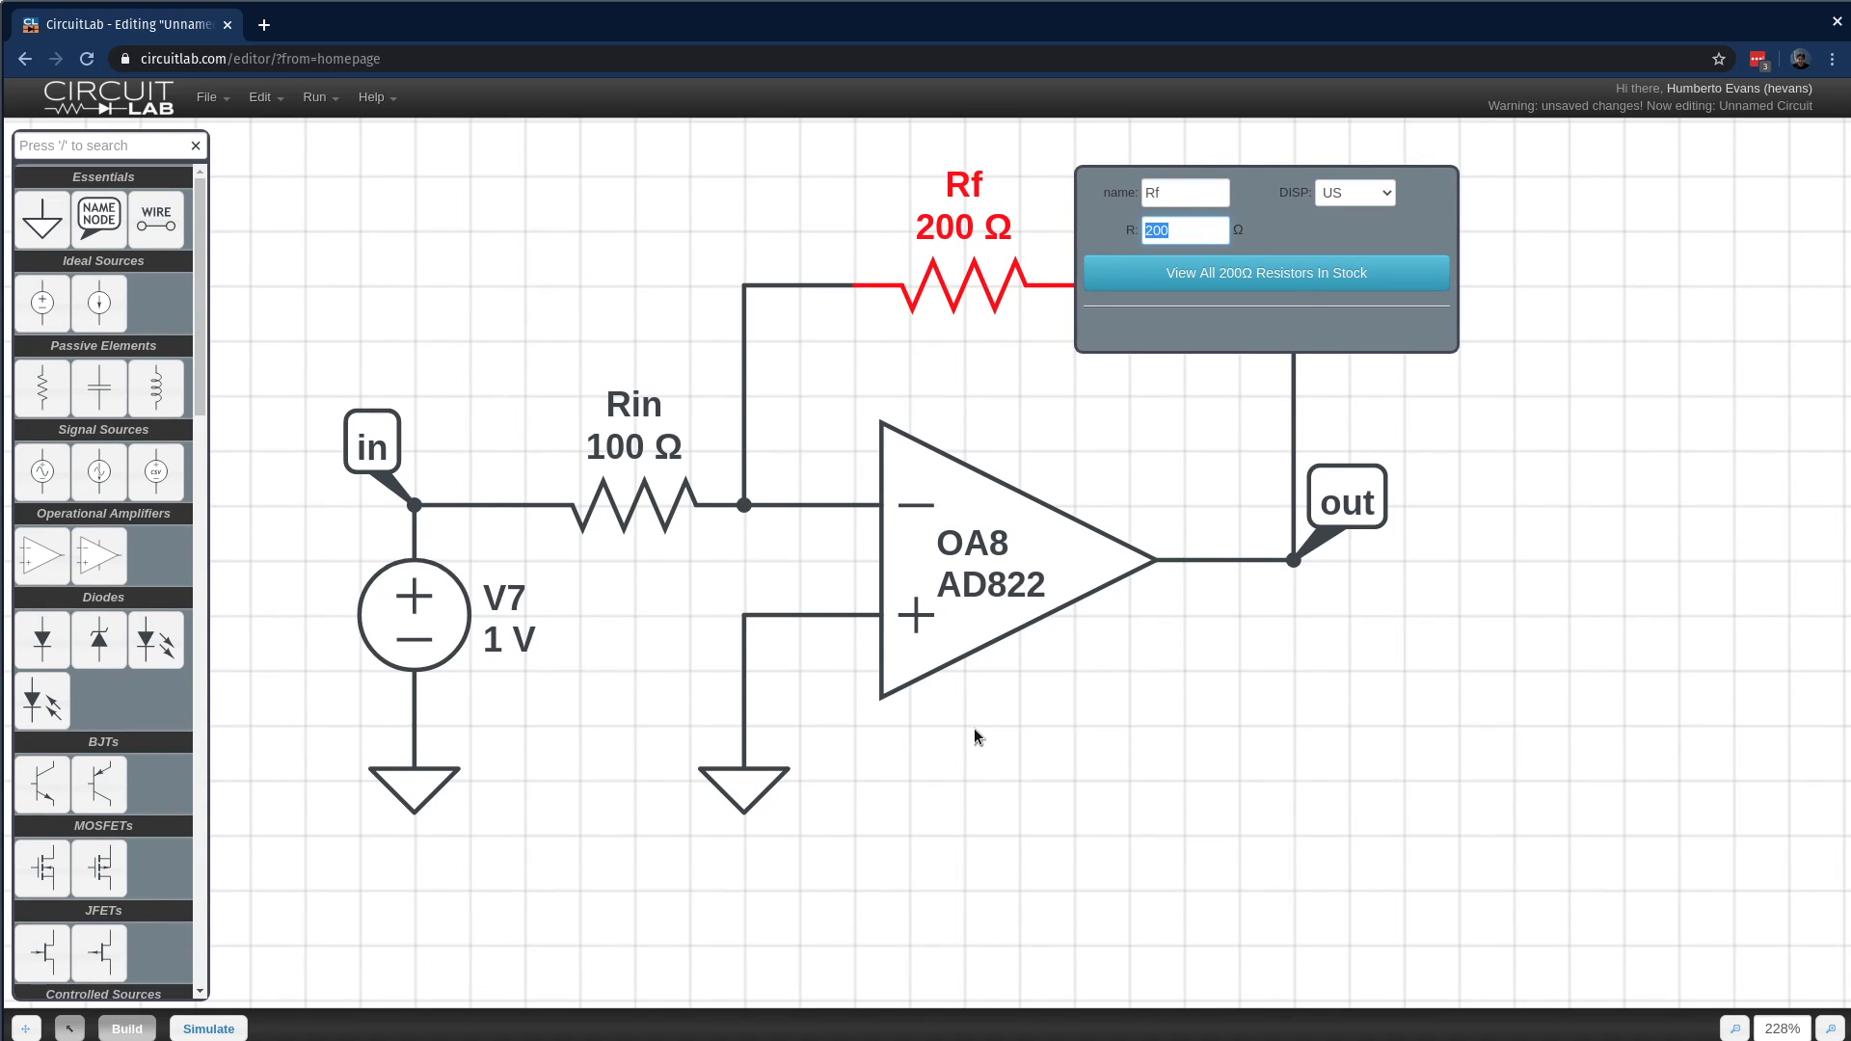
key(End)
key(BackSpace)
text(5)
click(1227, 844)
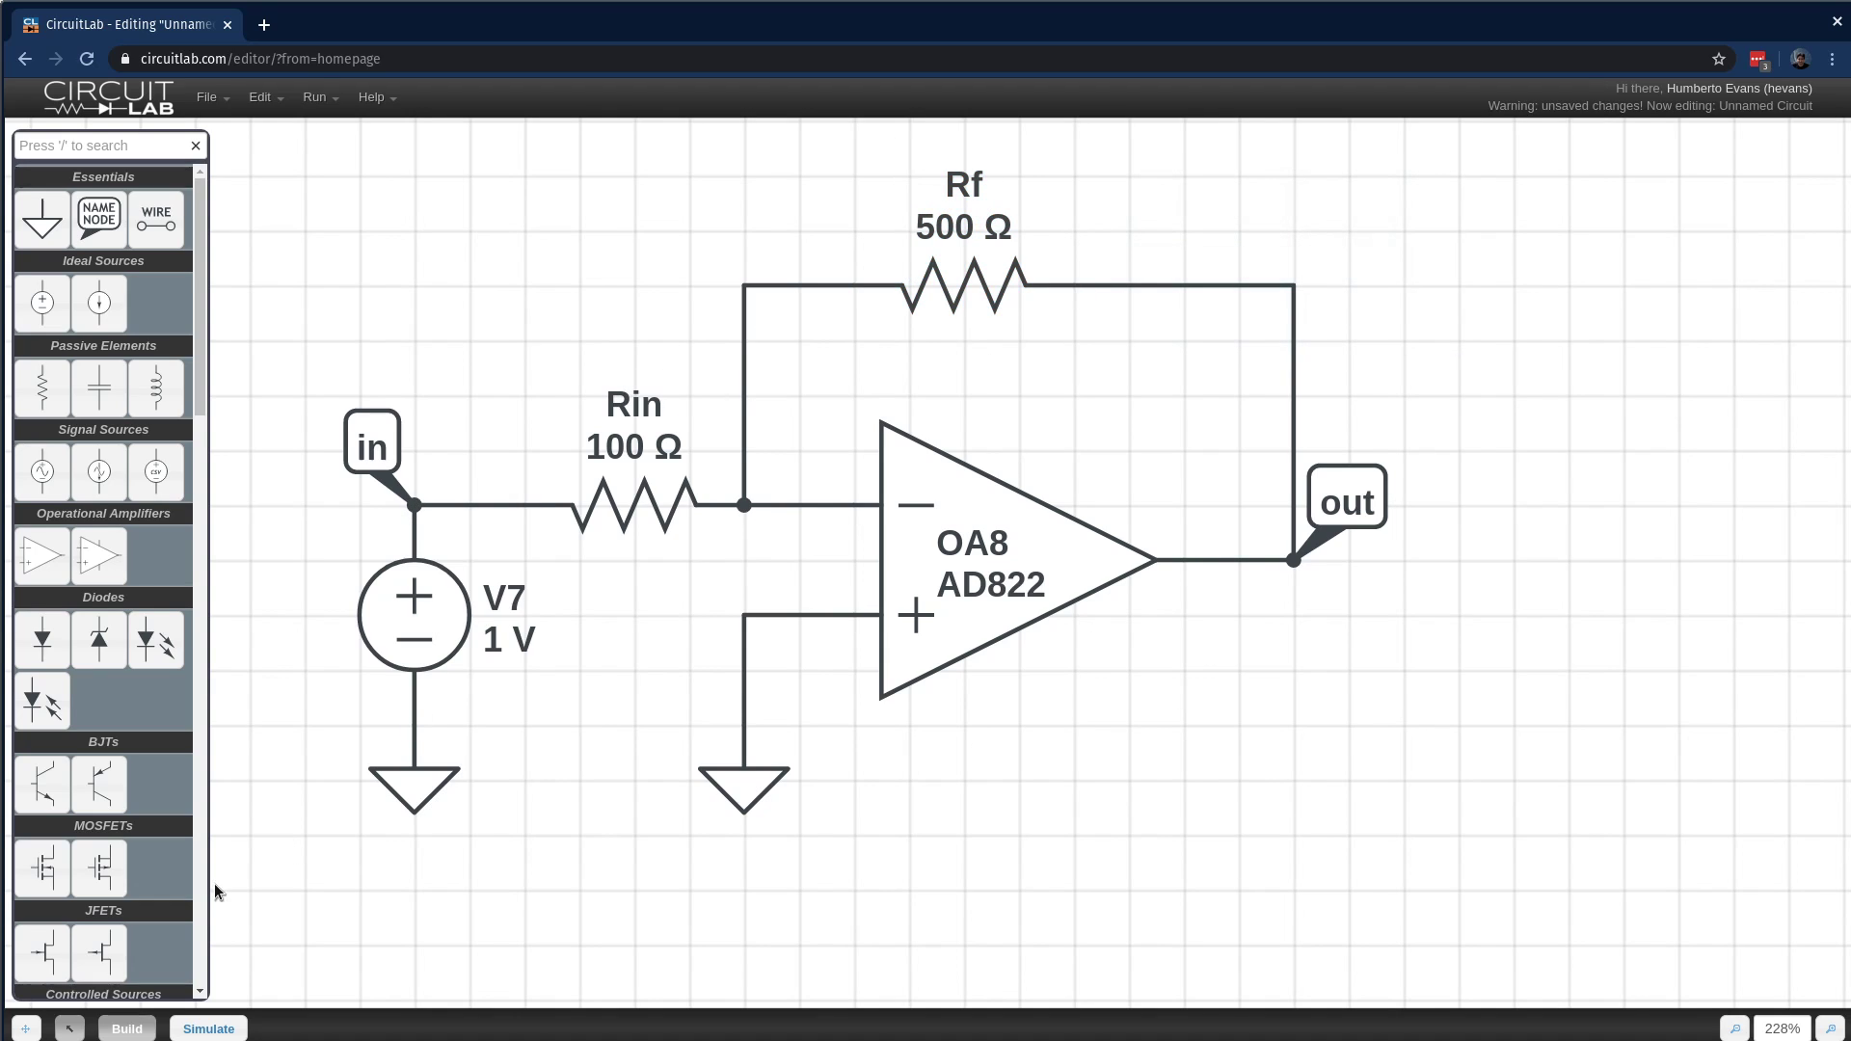
click(209, 1028)
click(75, 326)
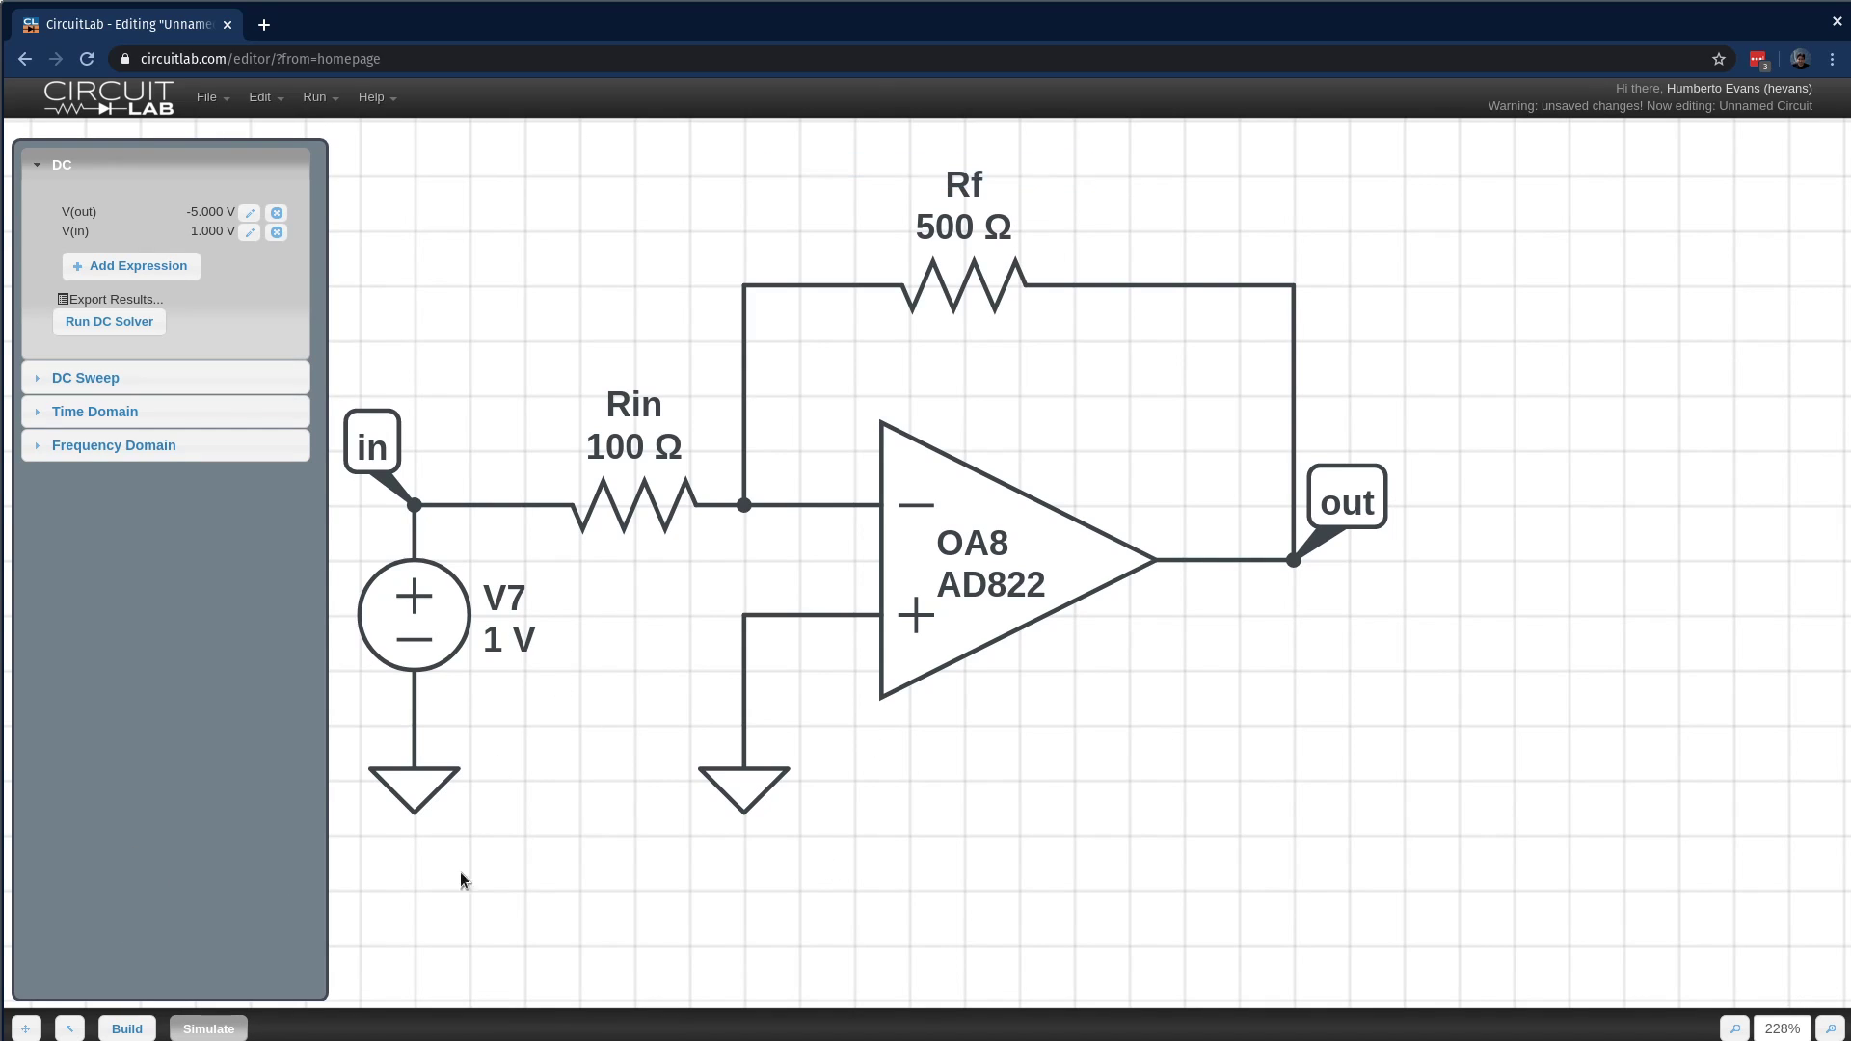
- Replace the 1 V source V7 with a 1 kHz sine function generator between in and ground
click(126, 1029)
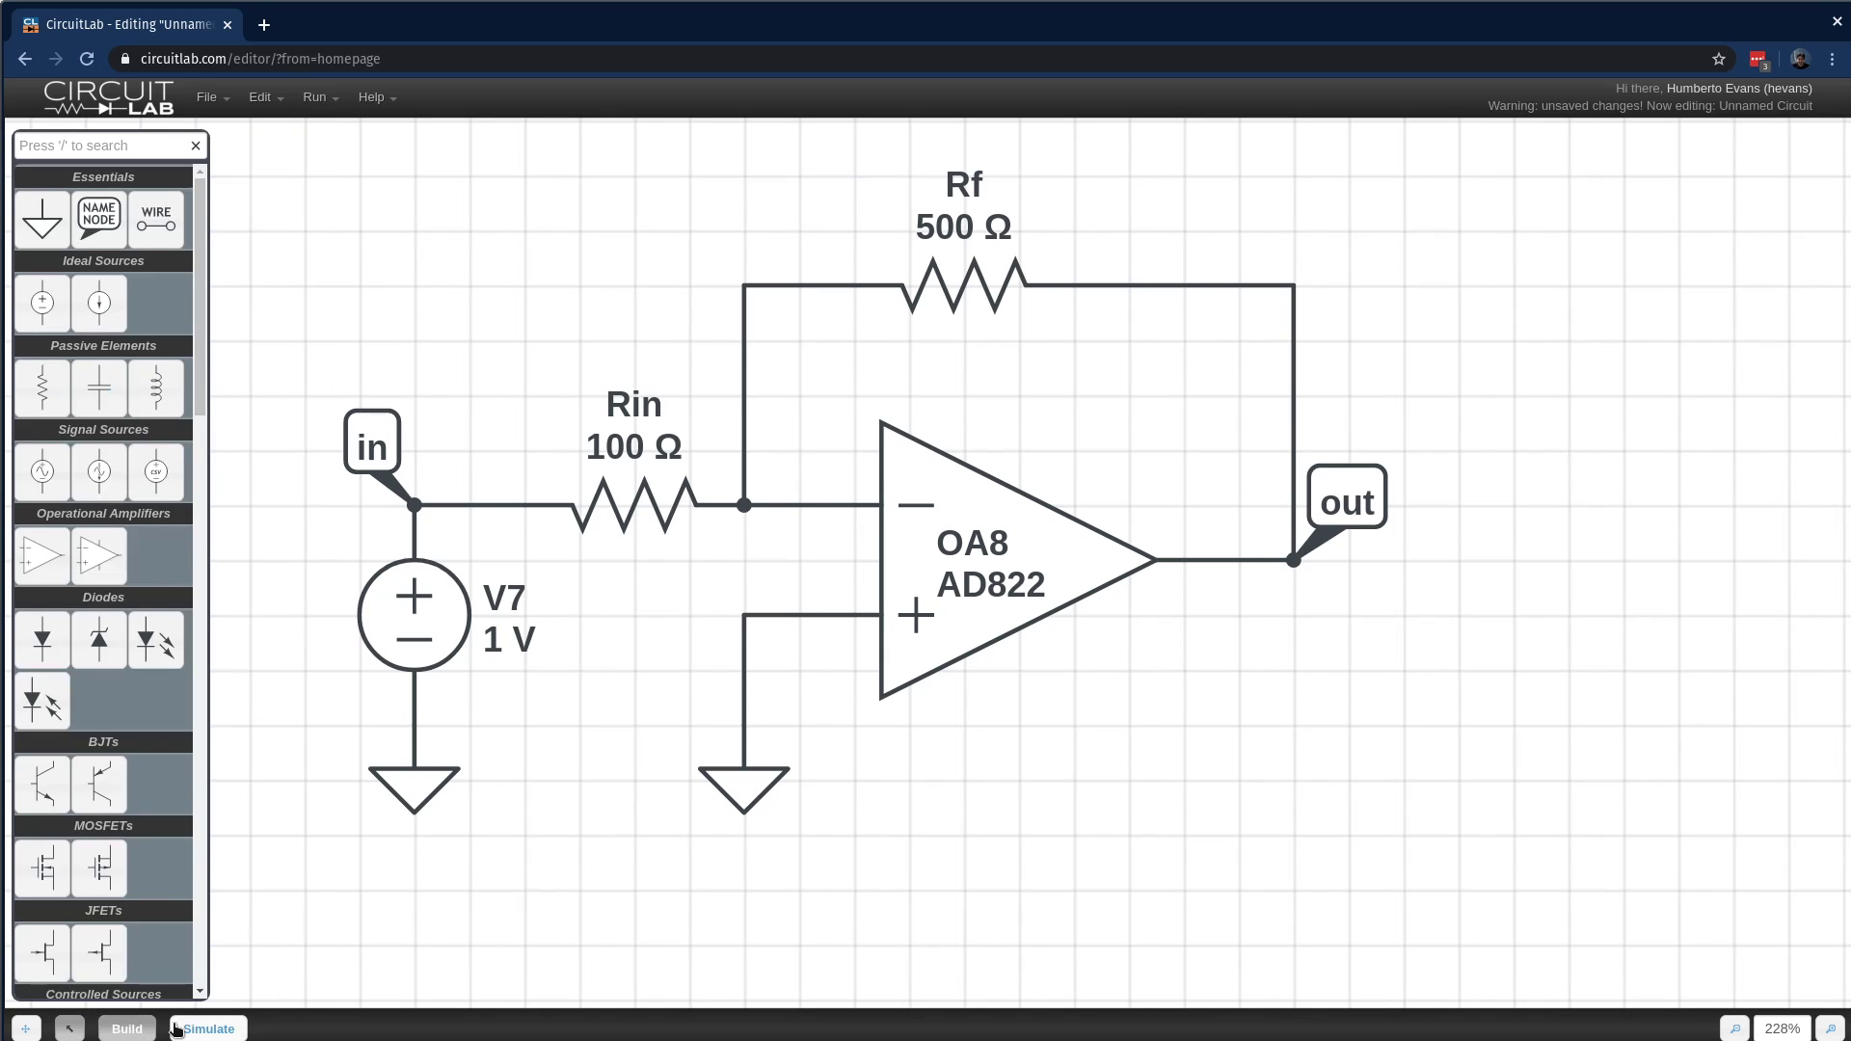
click(384, 628)
key(Delete)
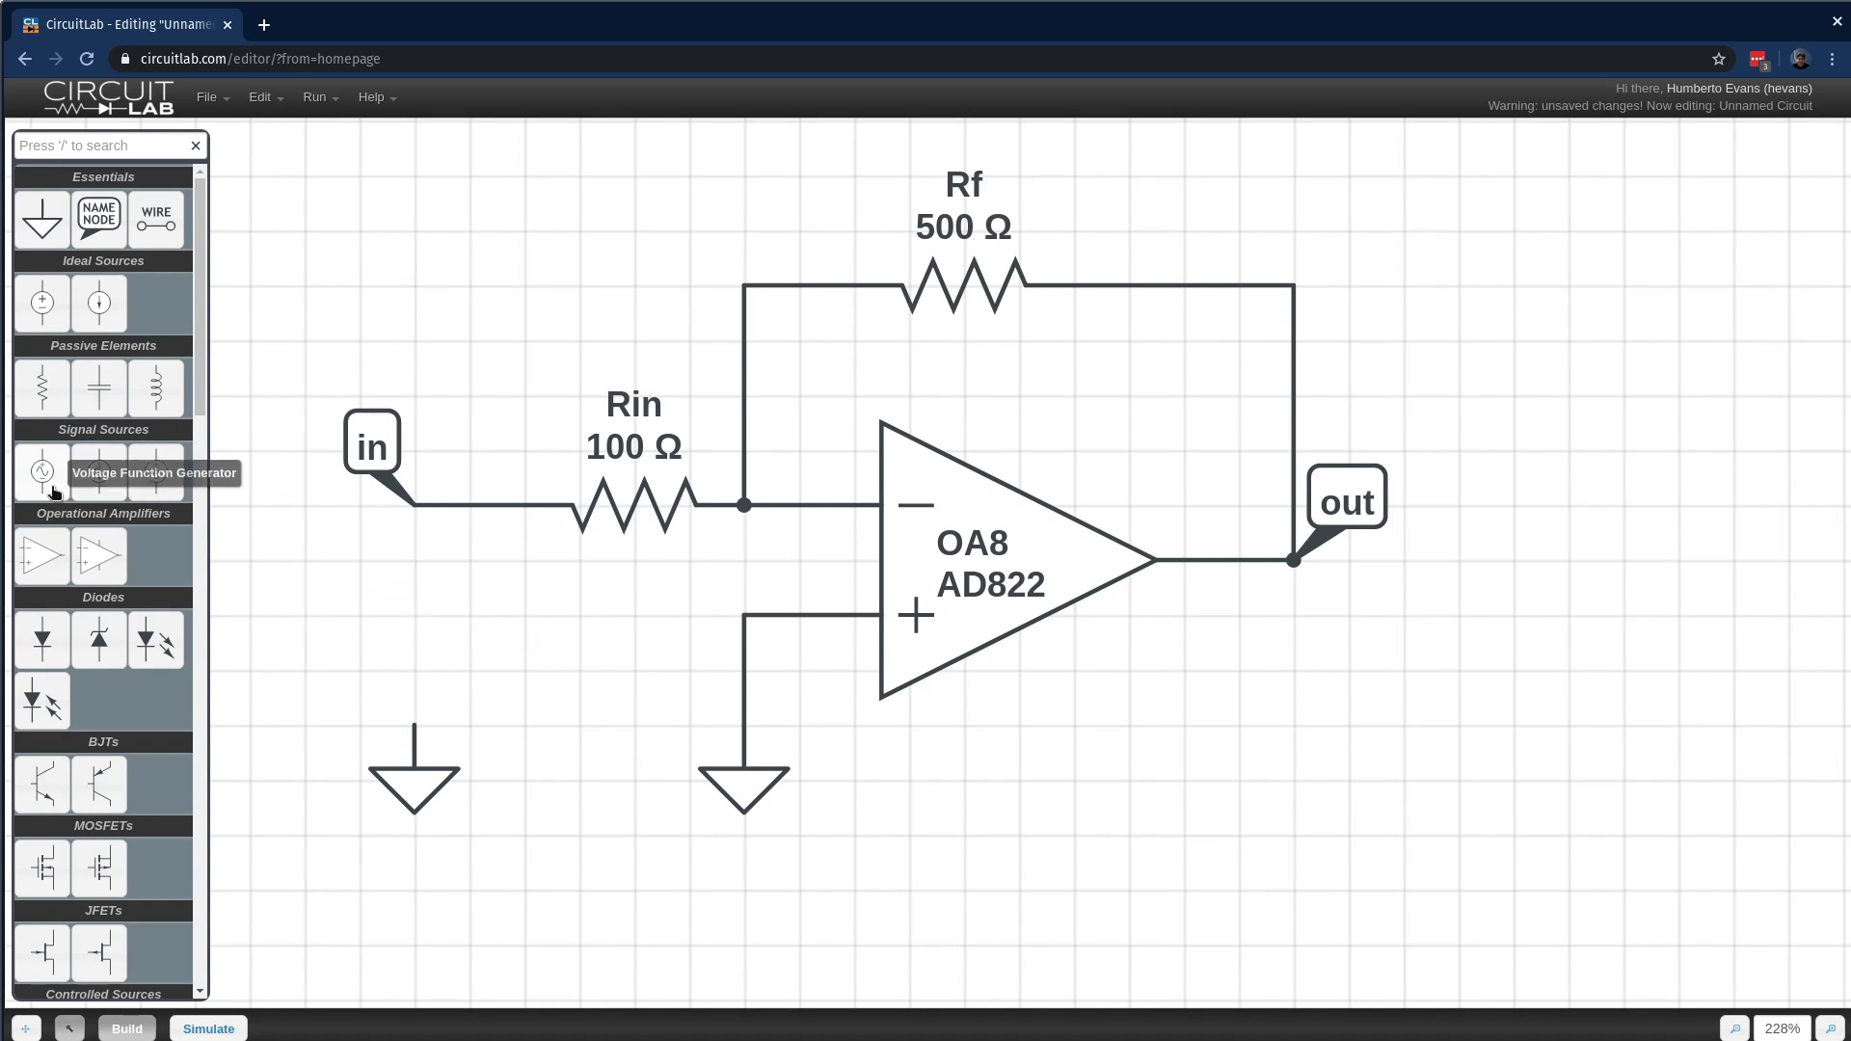
drag(42, 471, 413, 613)
click(674, 940)
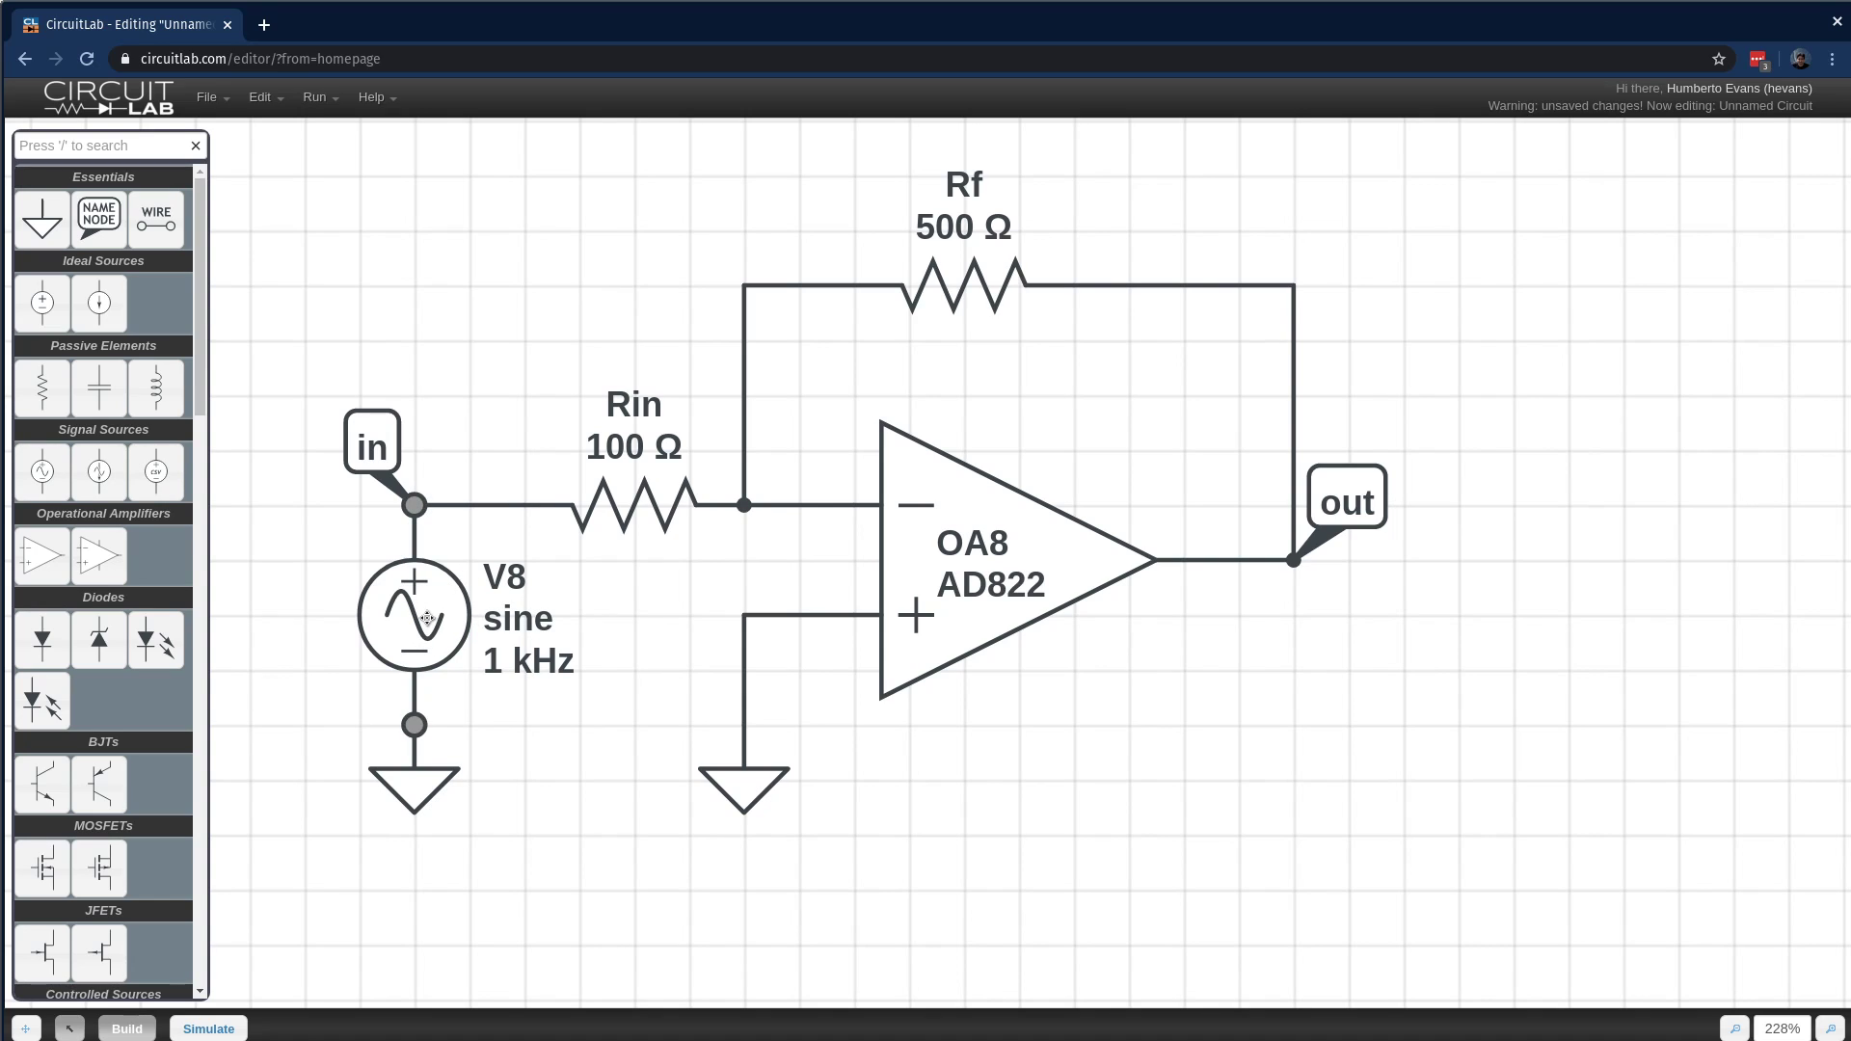
- Run the time-domain simulation, then hide the transient plot to return to the schematic
click(209, 1029)
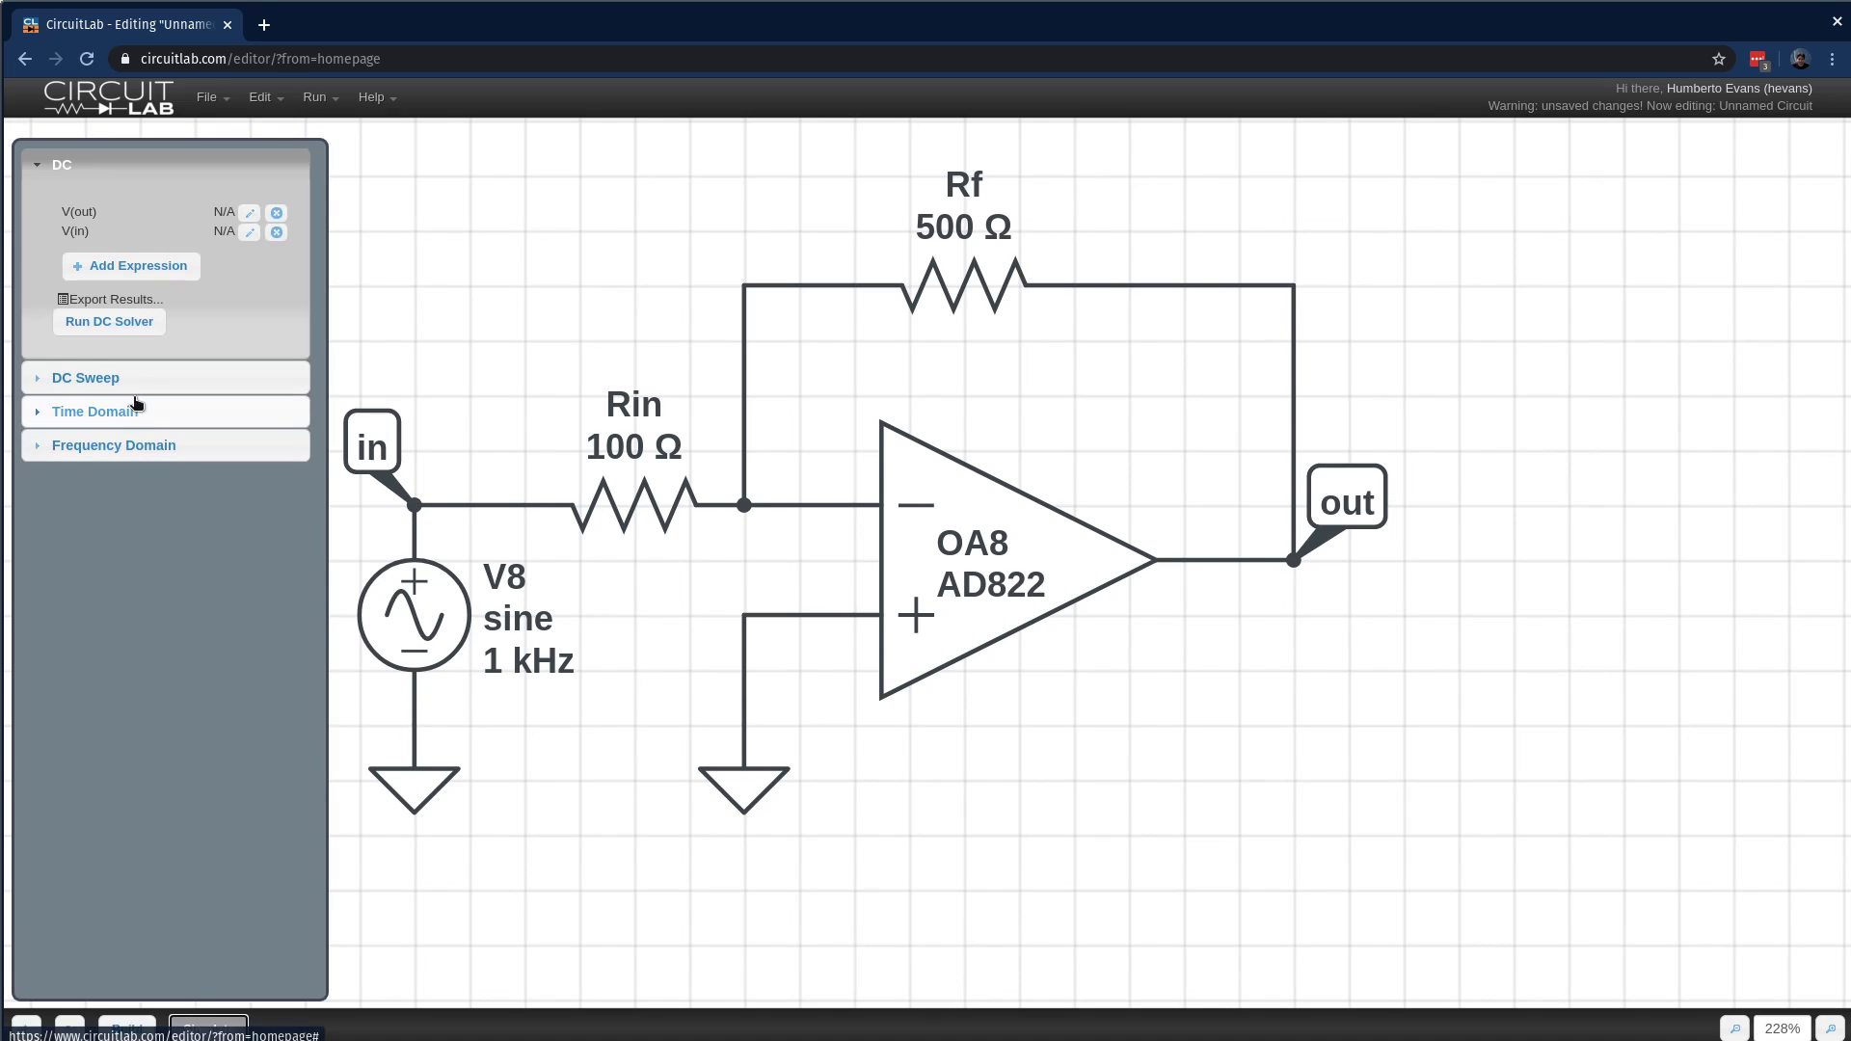
click(110, 429)
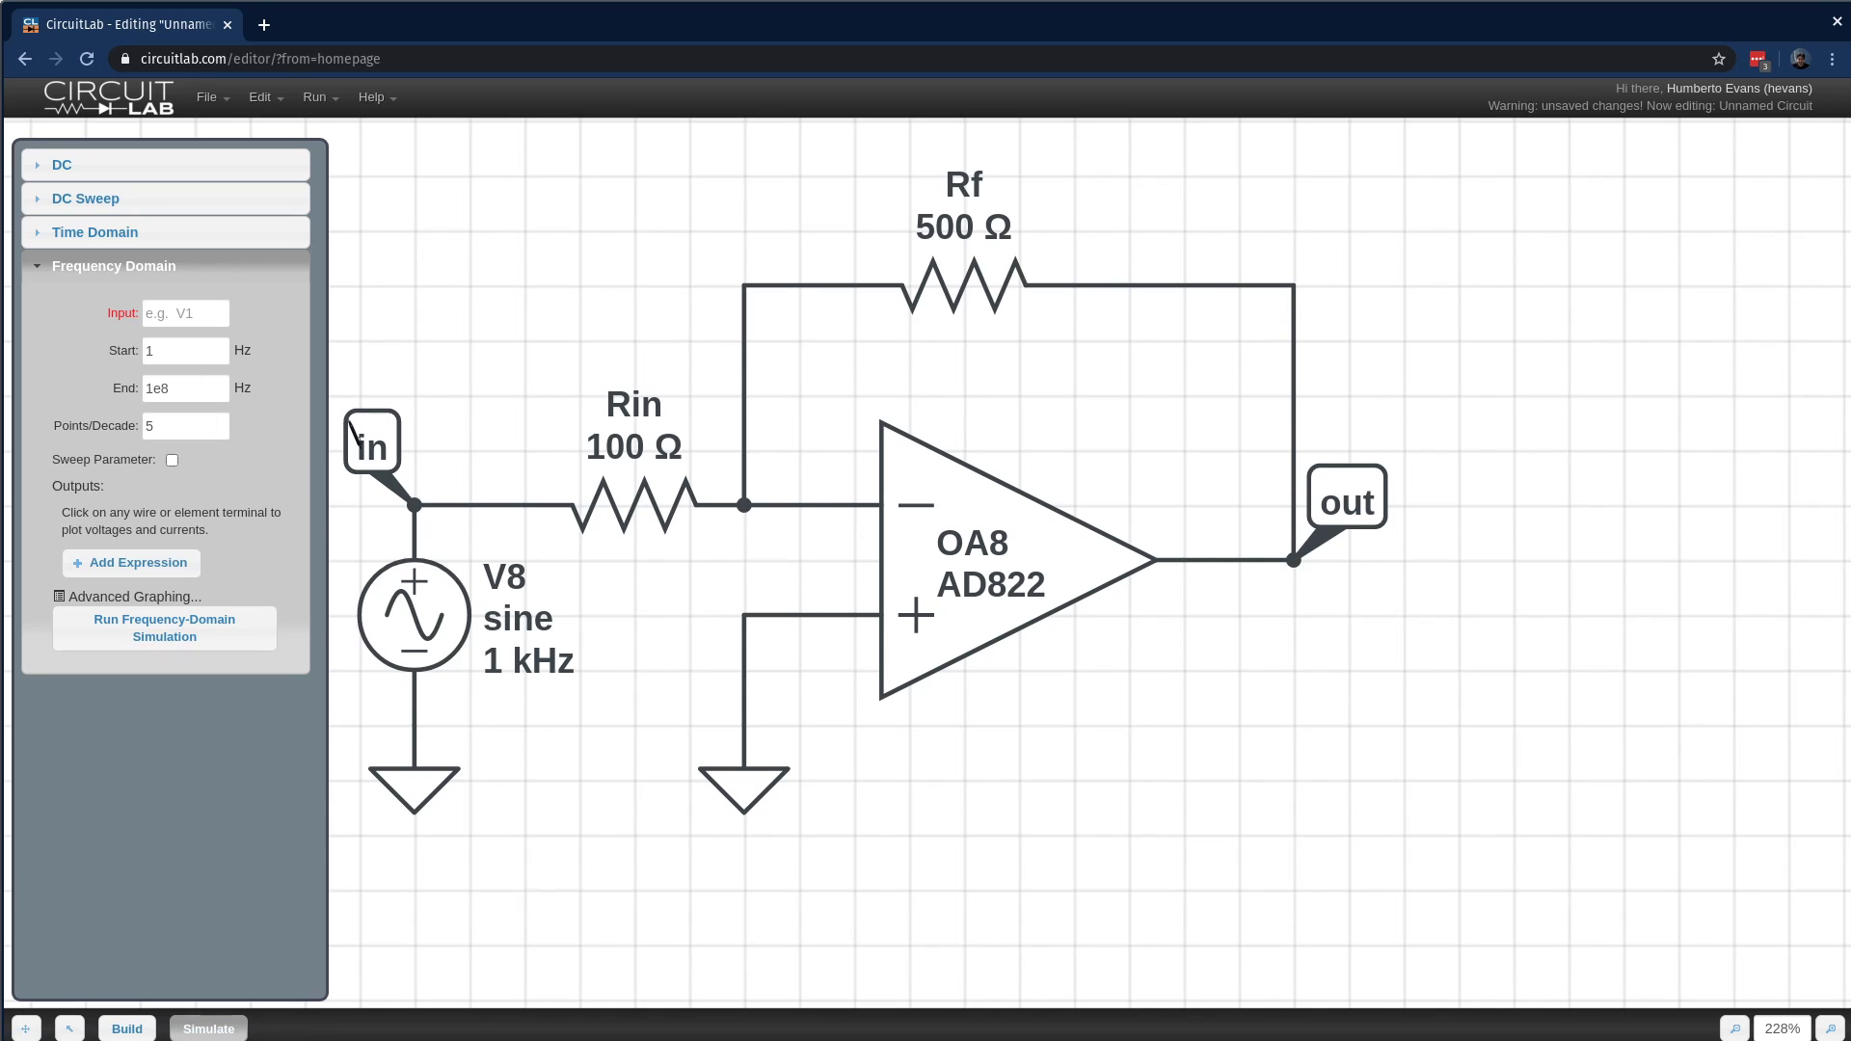
click(135, 233)
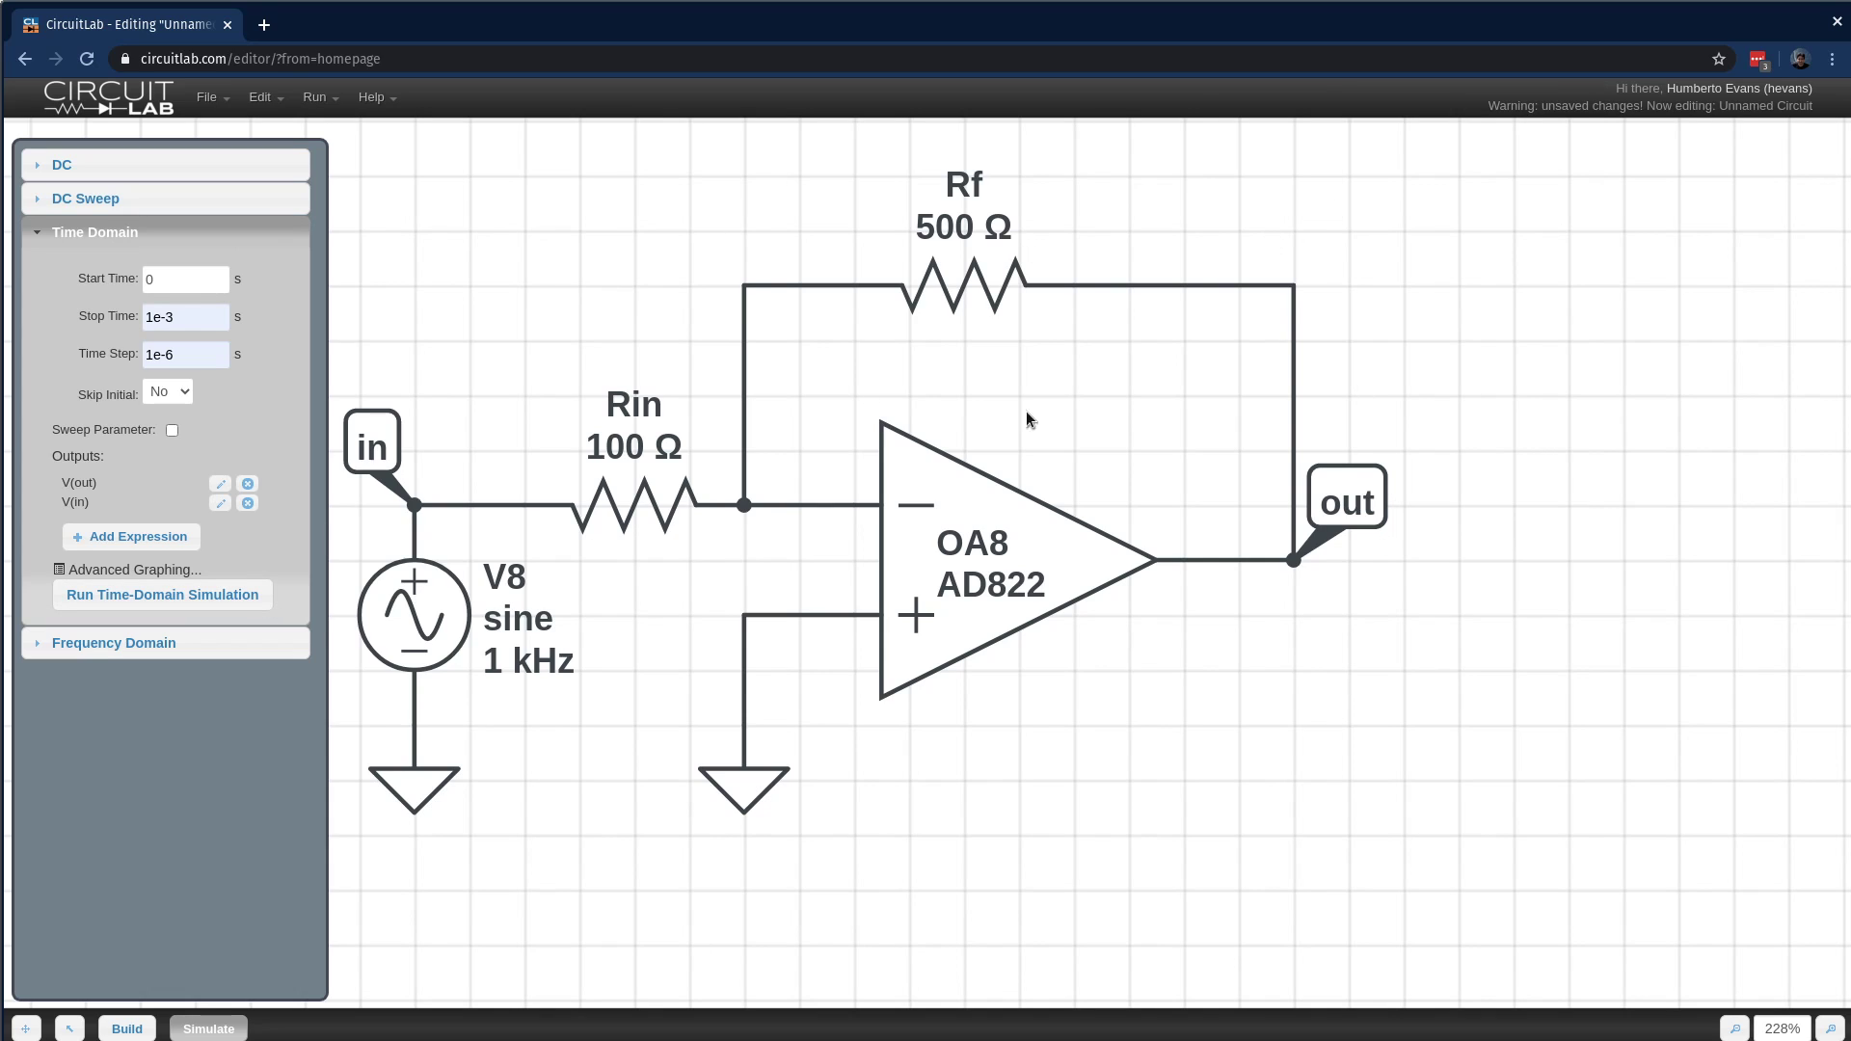
click(119, 595)
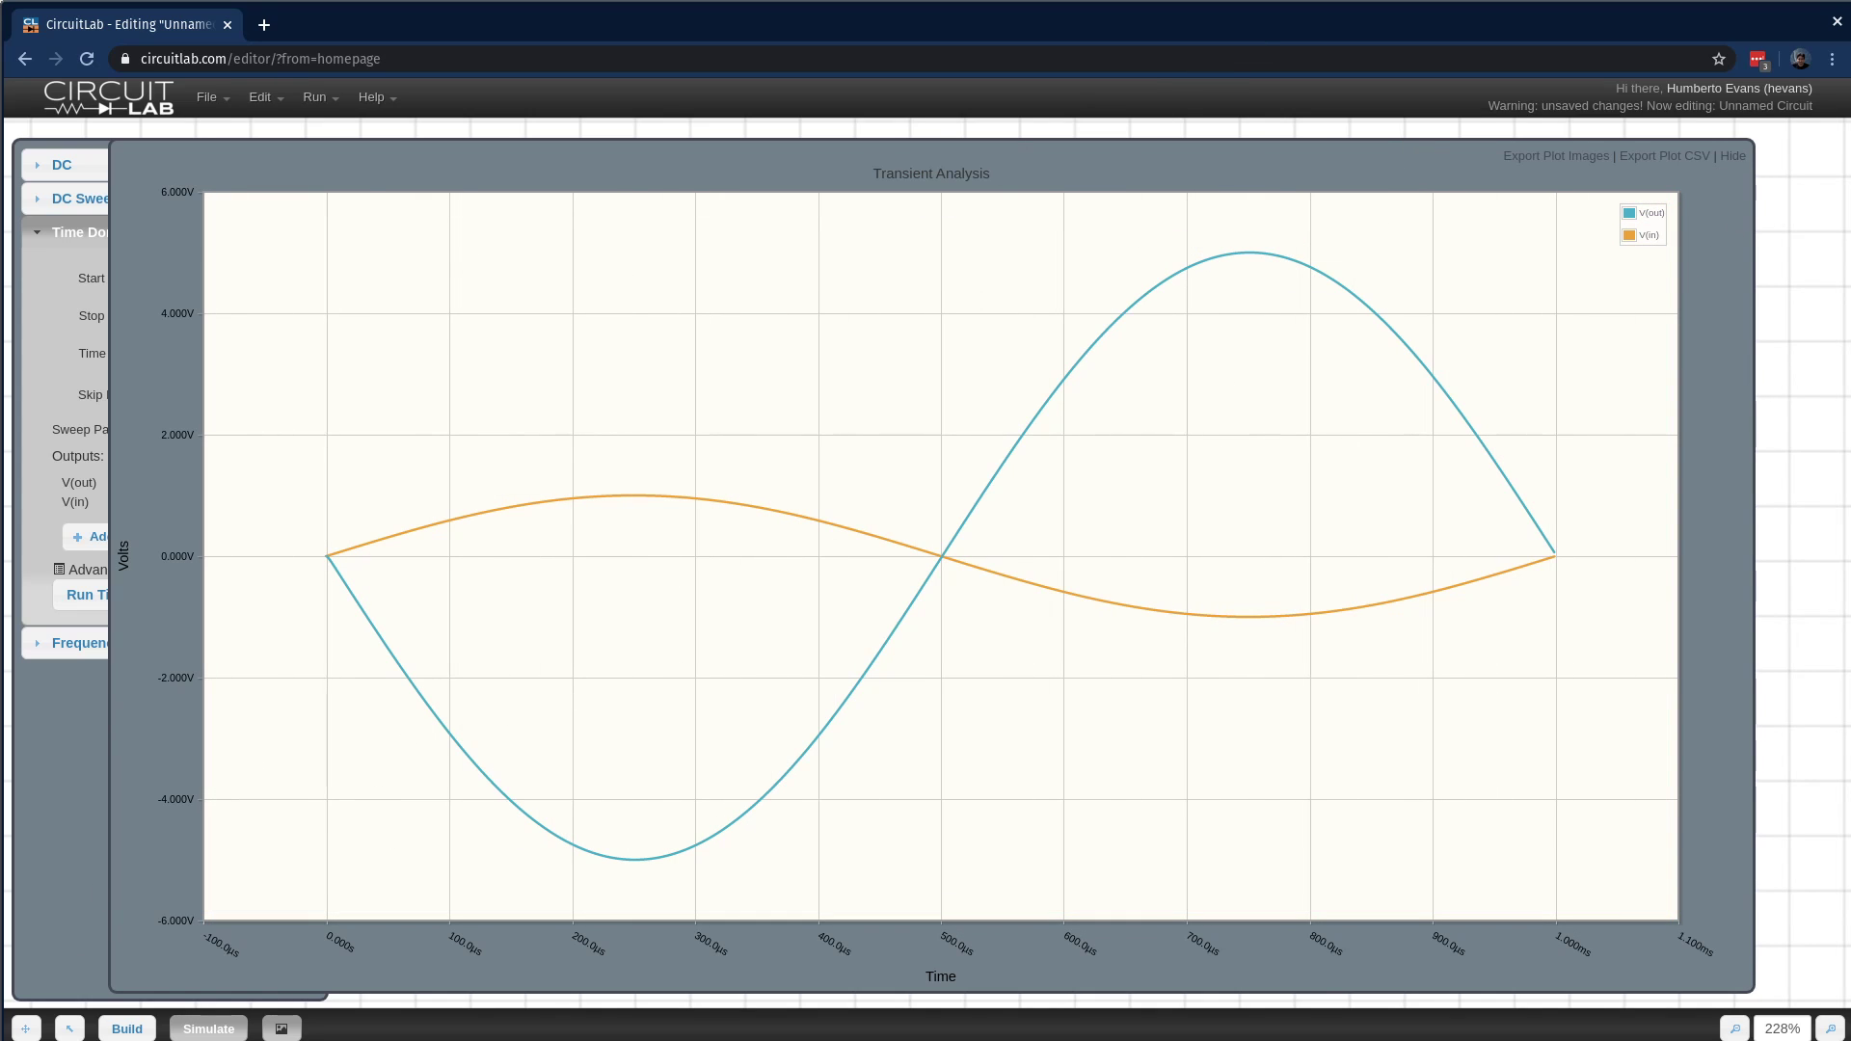
click(1732, 156)
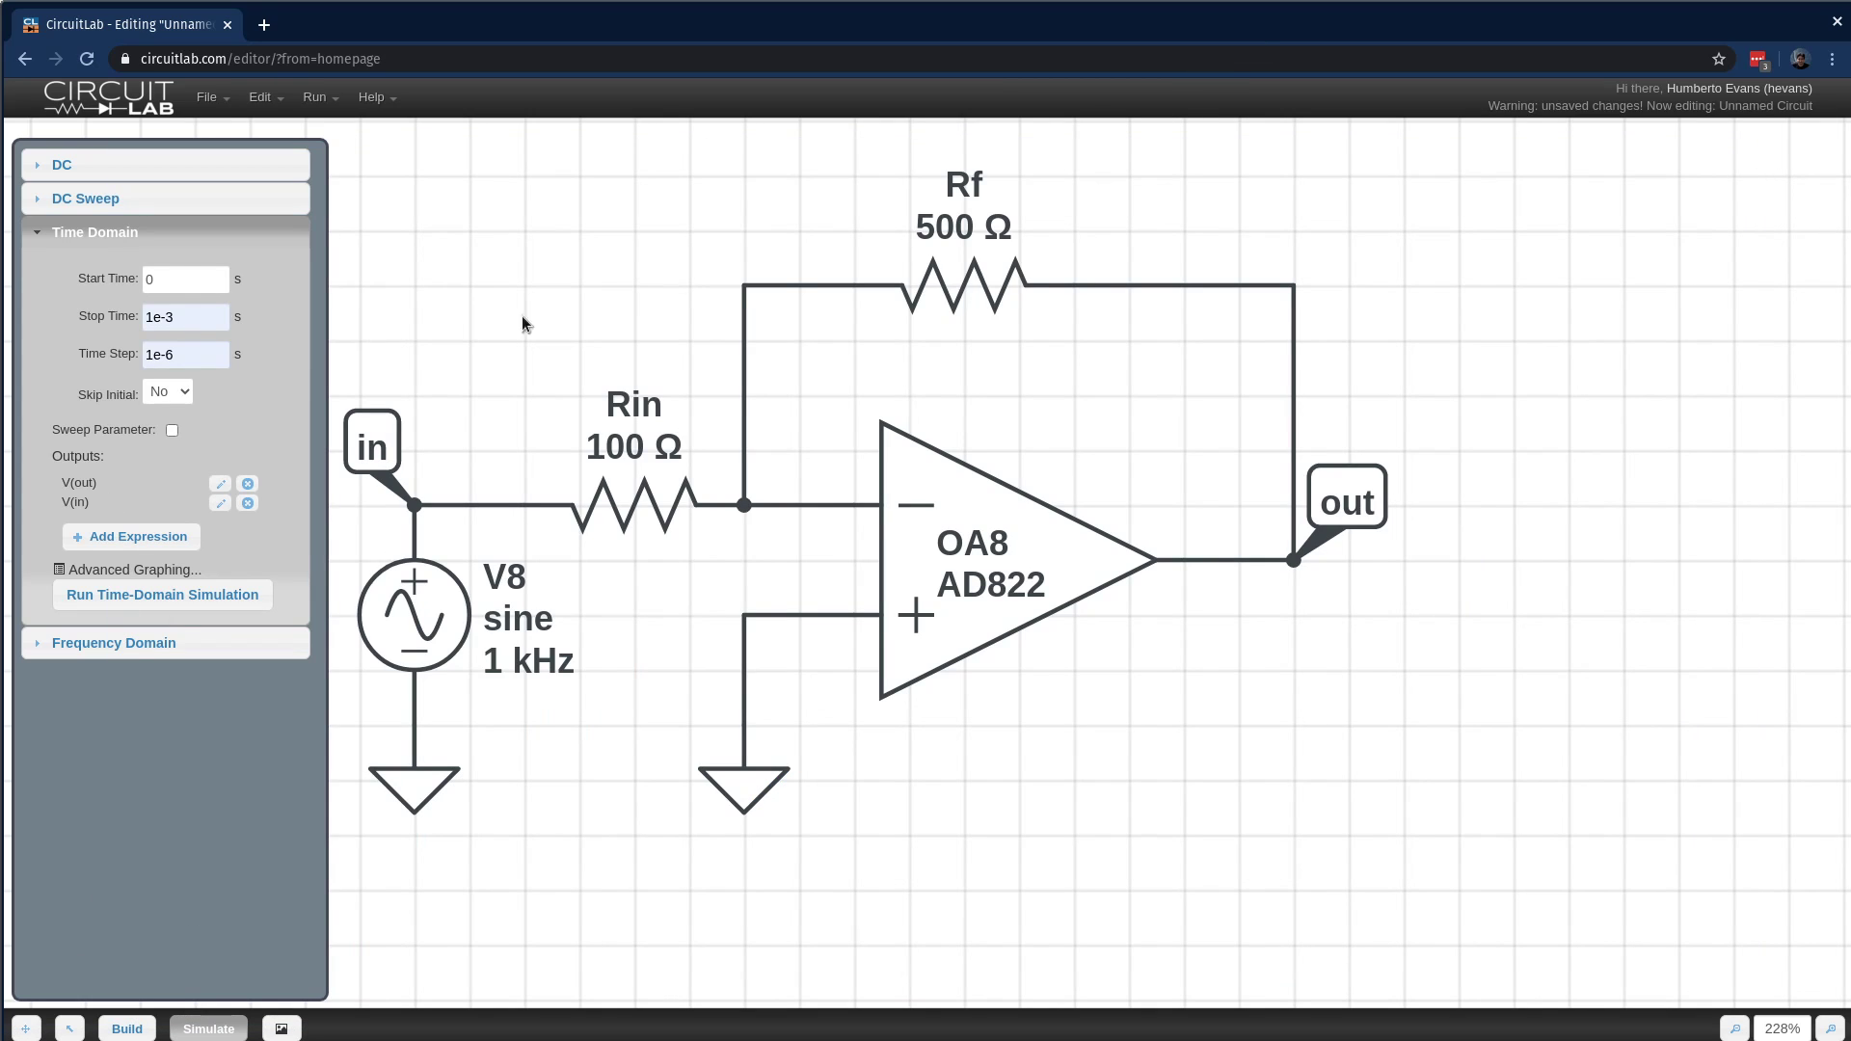
drag(535, 254, 742, 311)
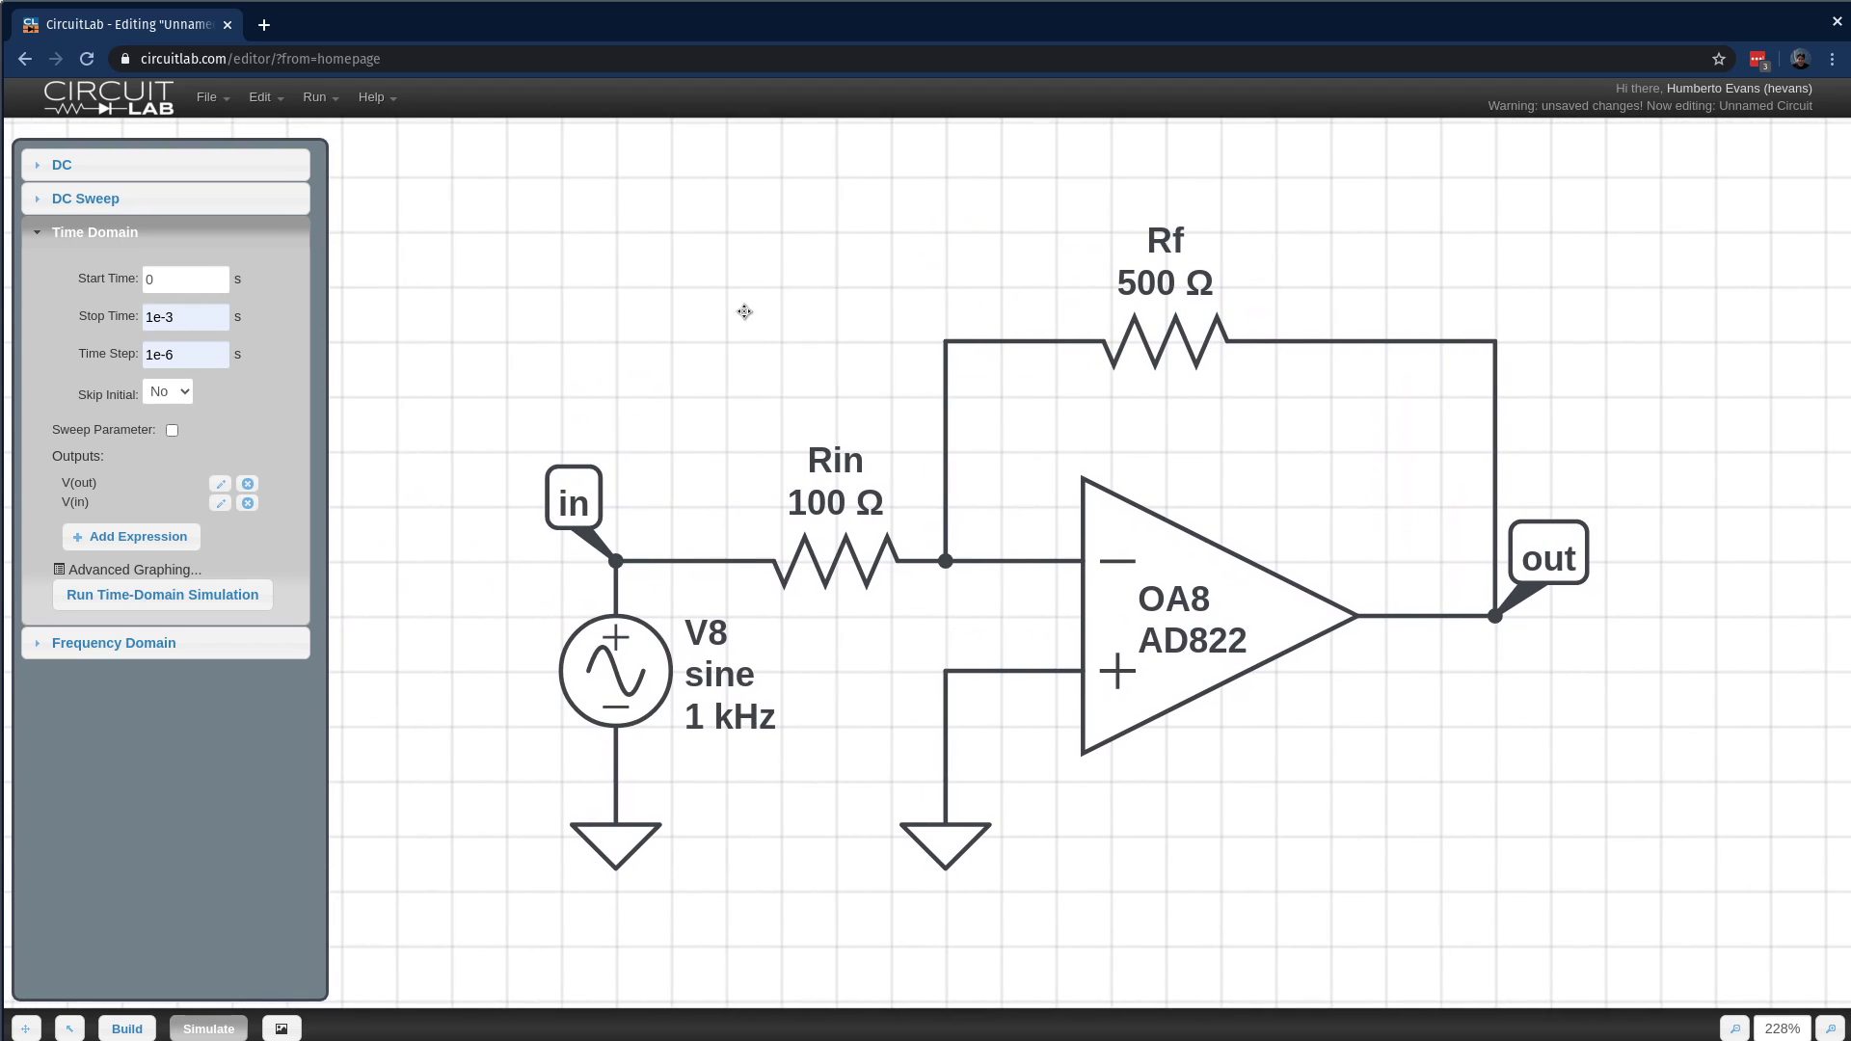